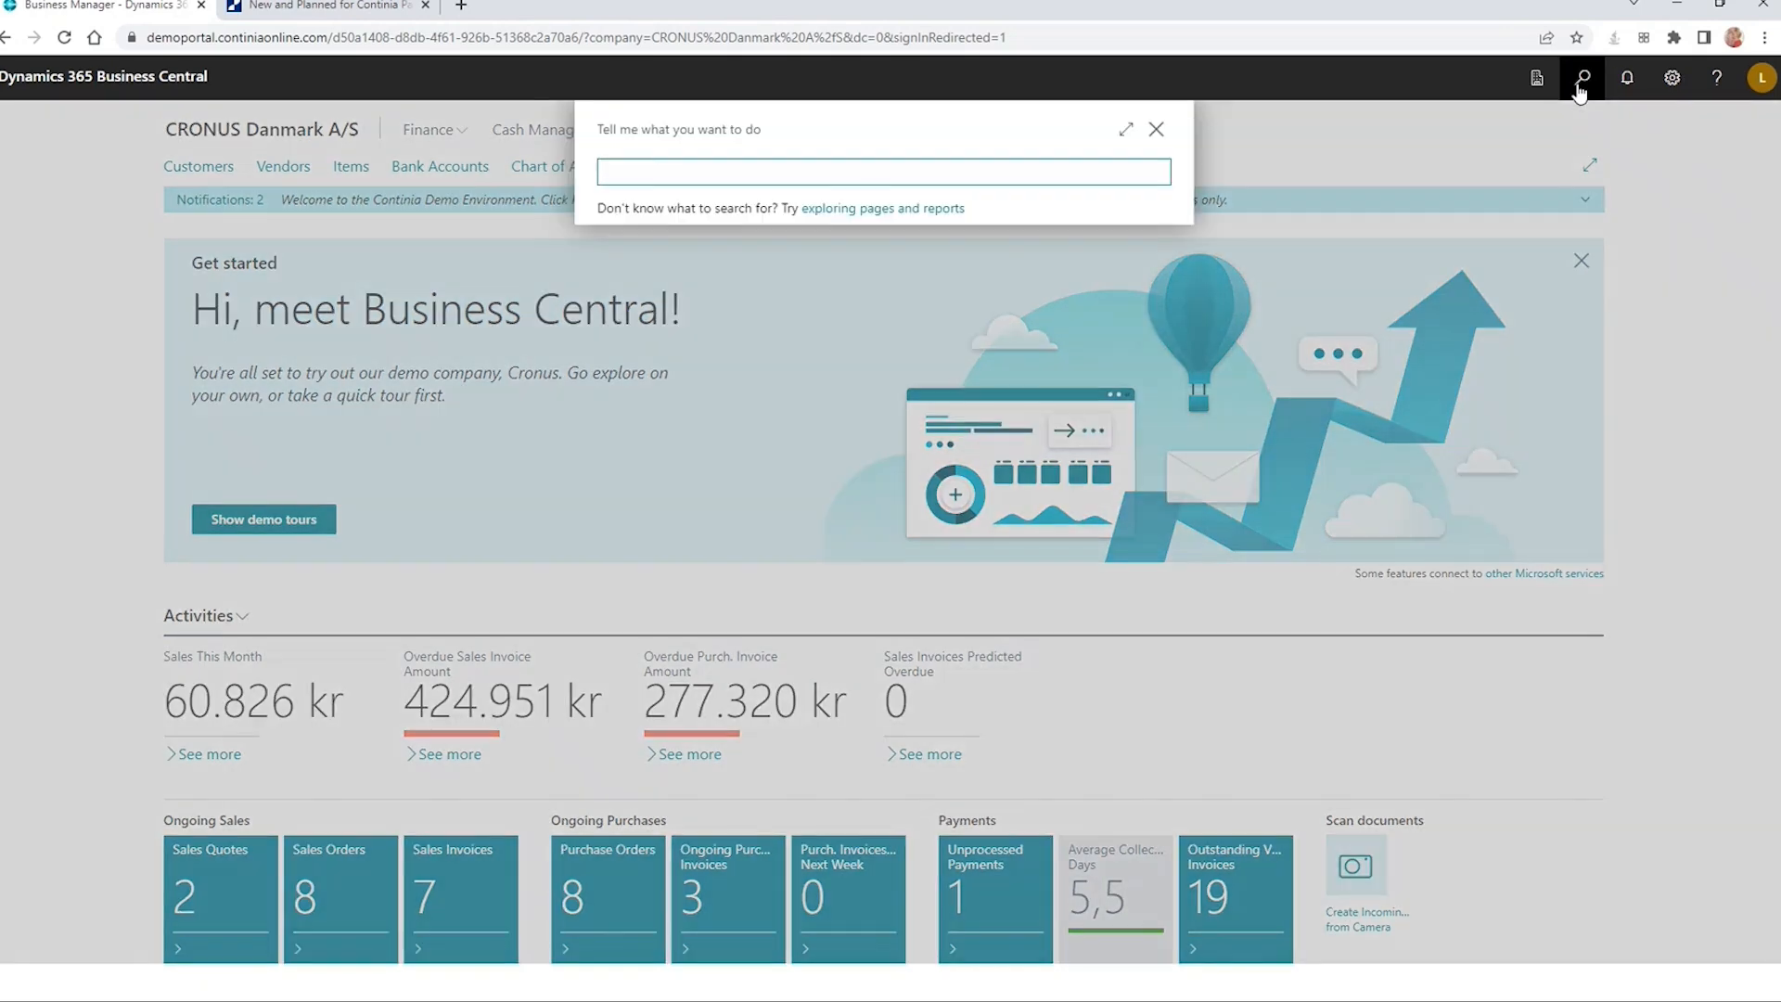
Step: Search for psp, open Payment Service Providers, and view the rule template of the KLARNA provider before returning to the provider list
text(psp)
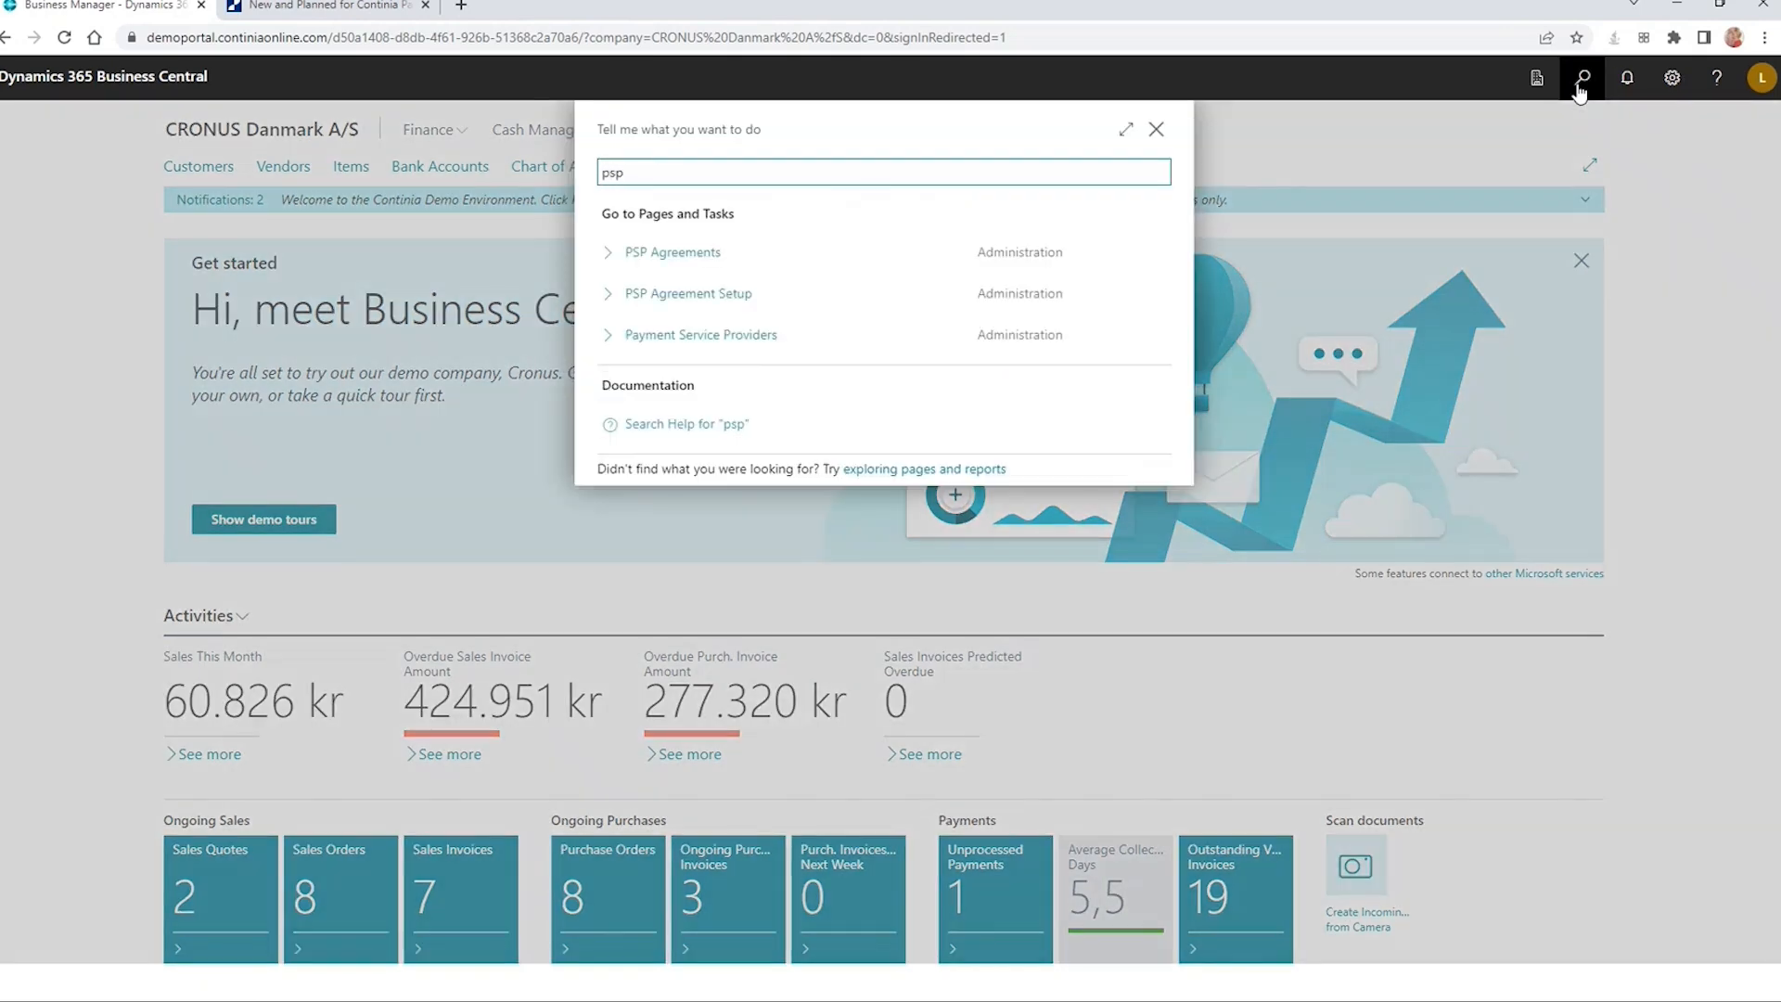
click(691, 339)
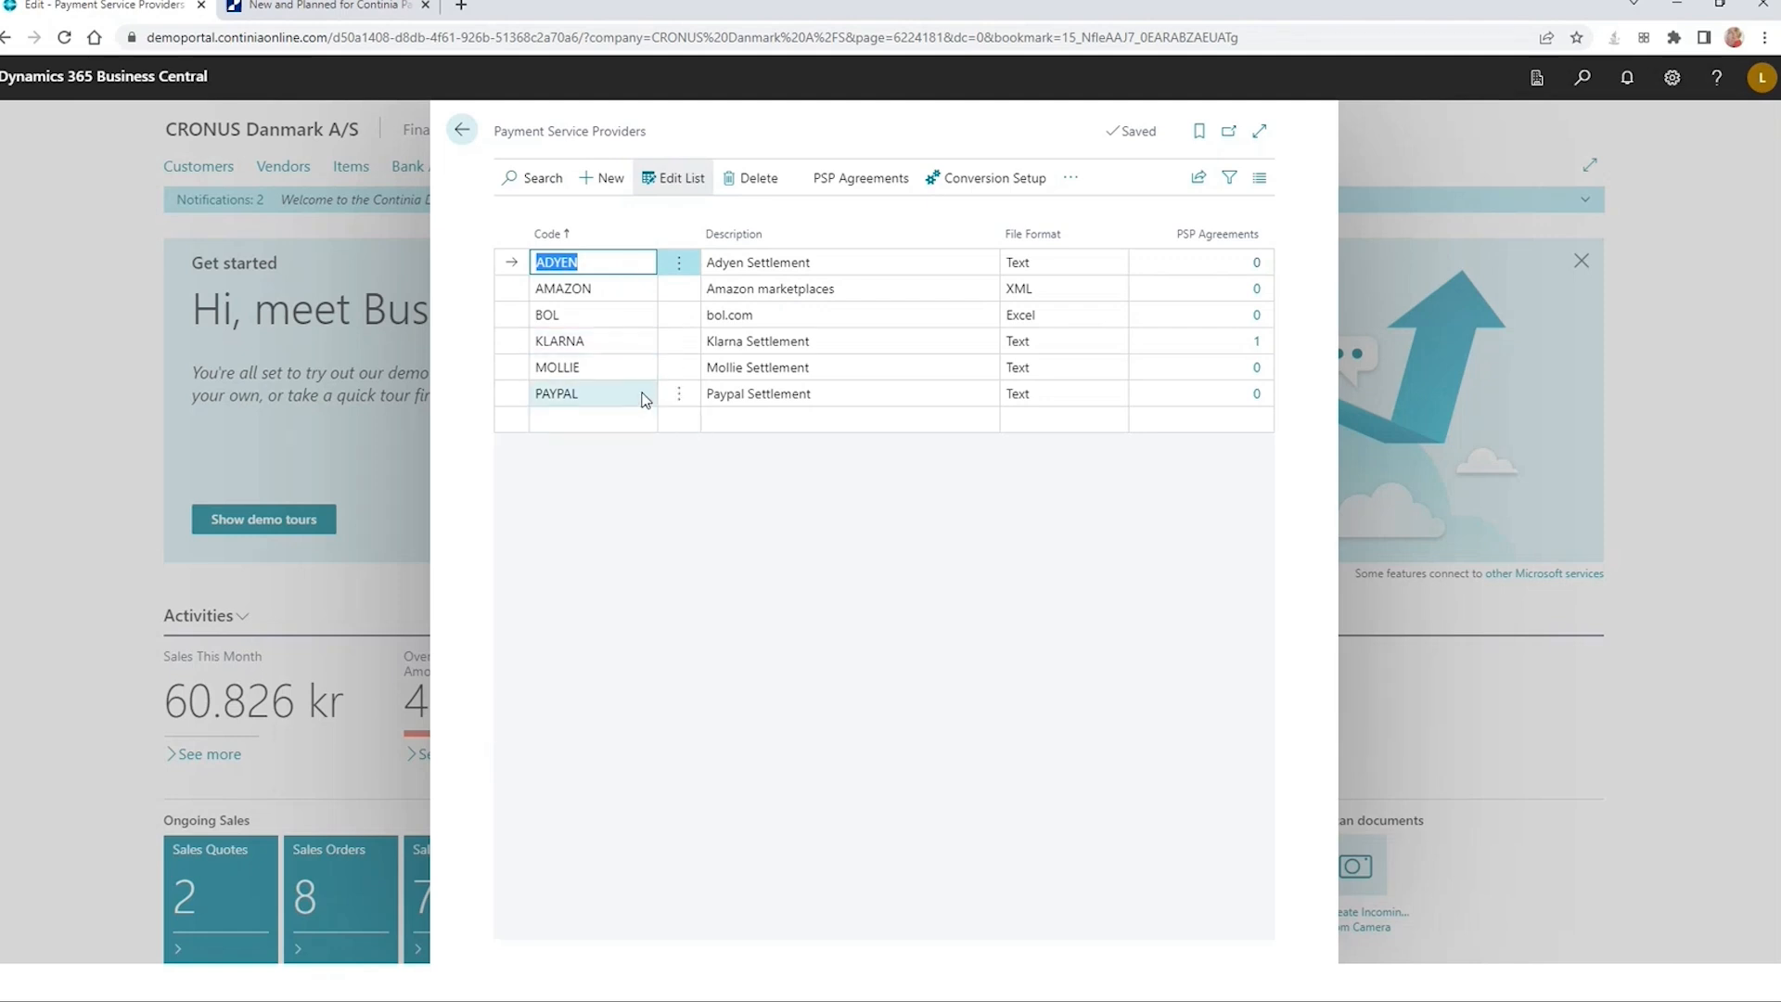
click(680, 267)
key(Escape)
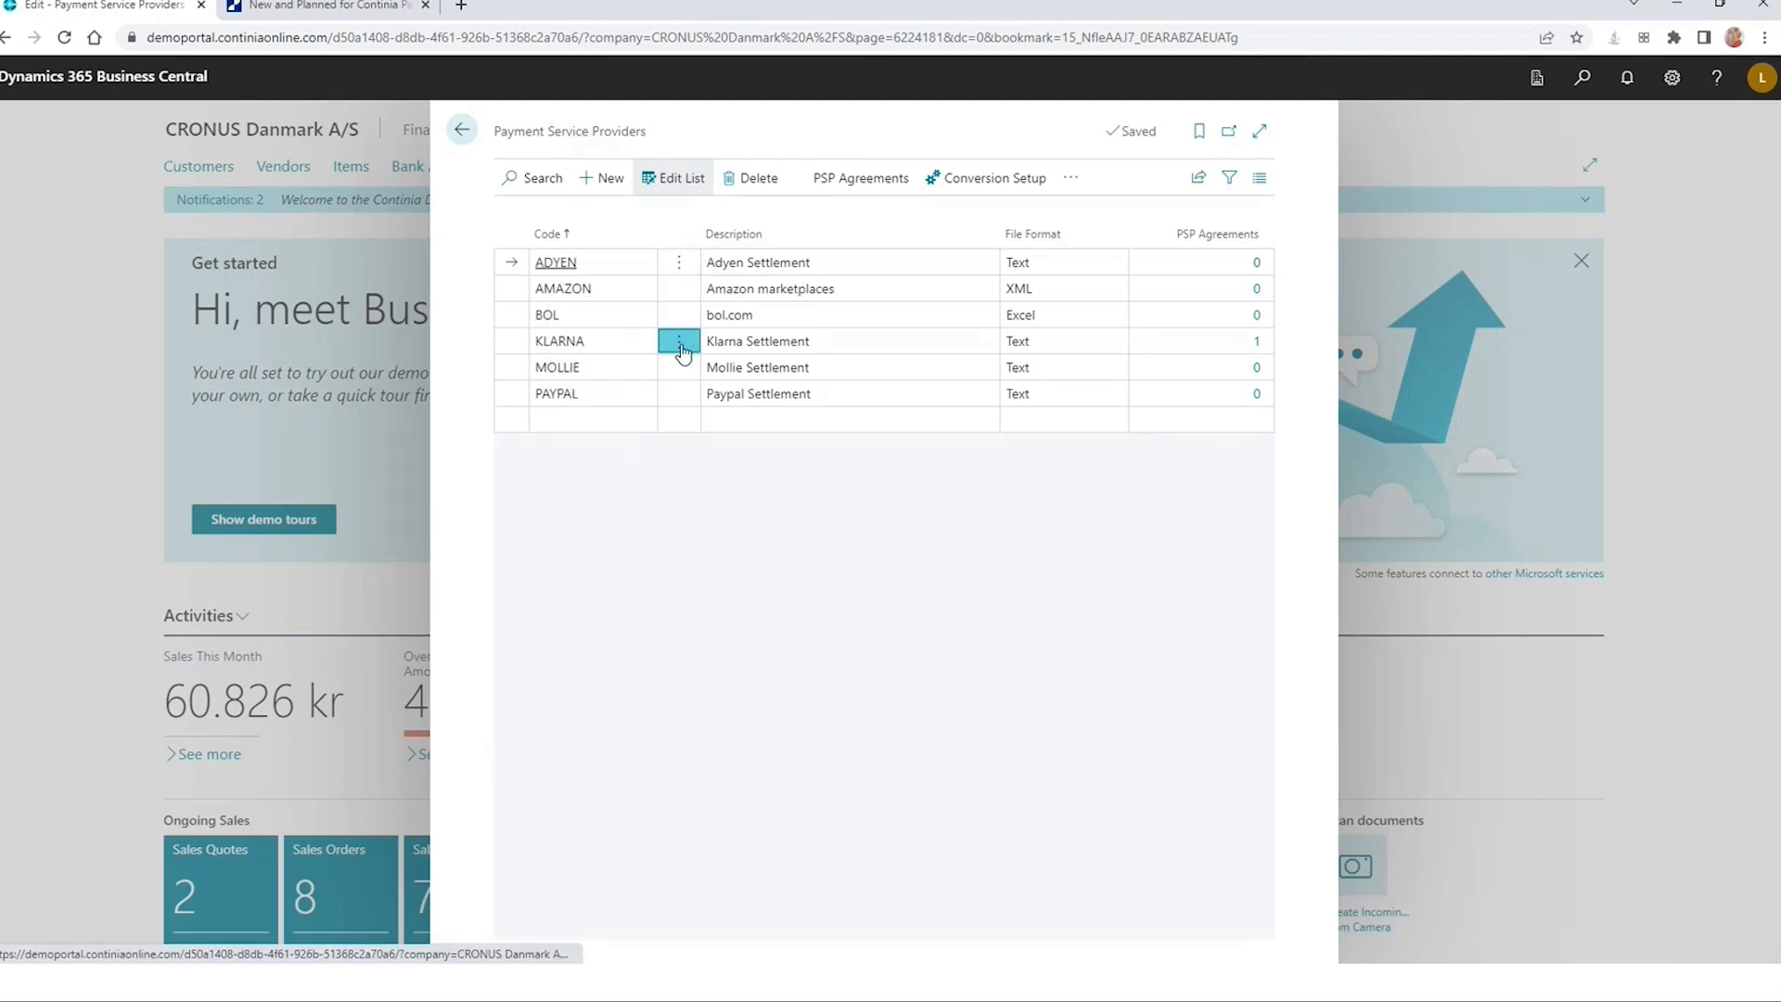
click(682, 345)
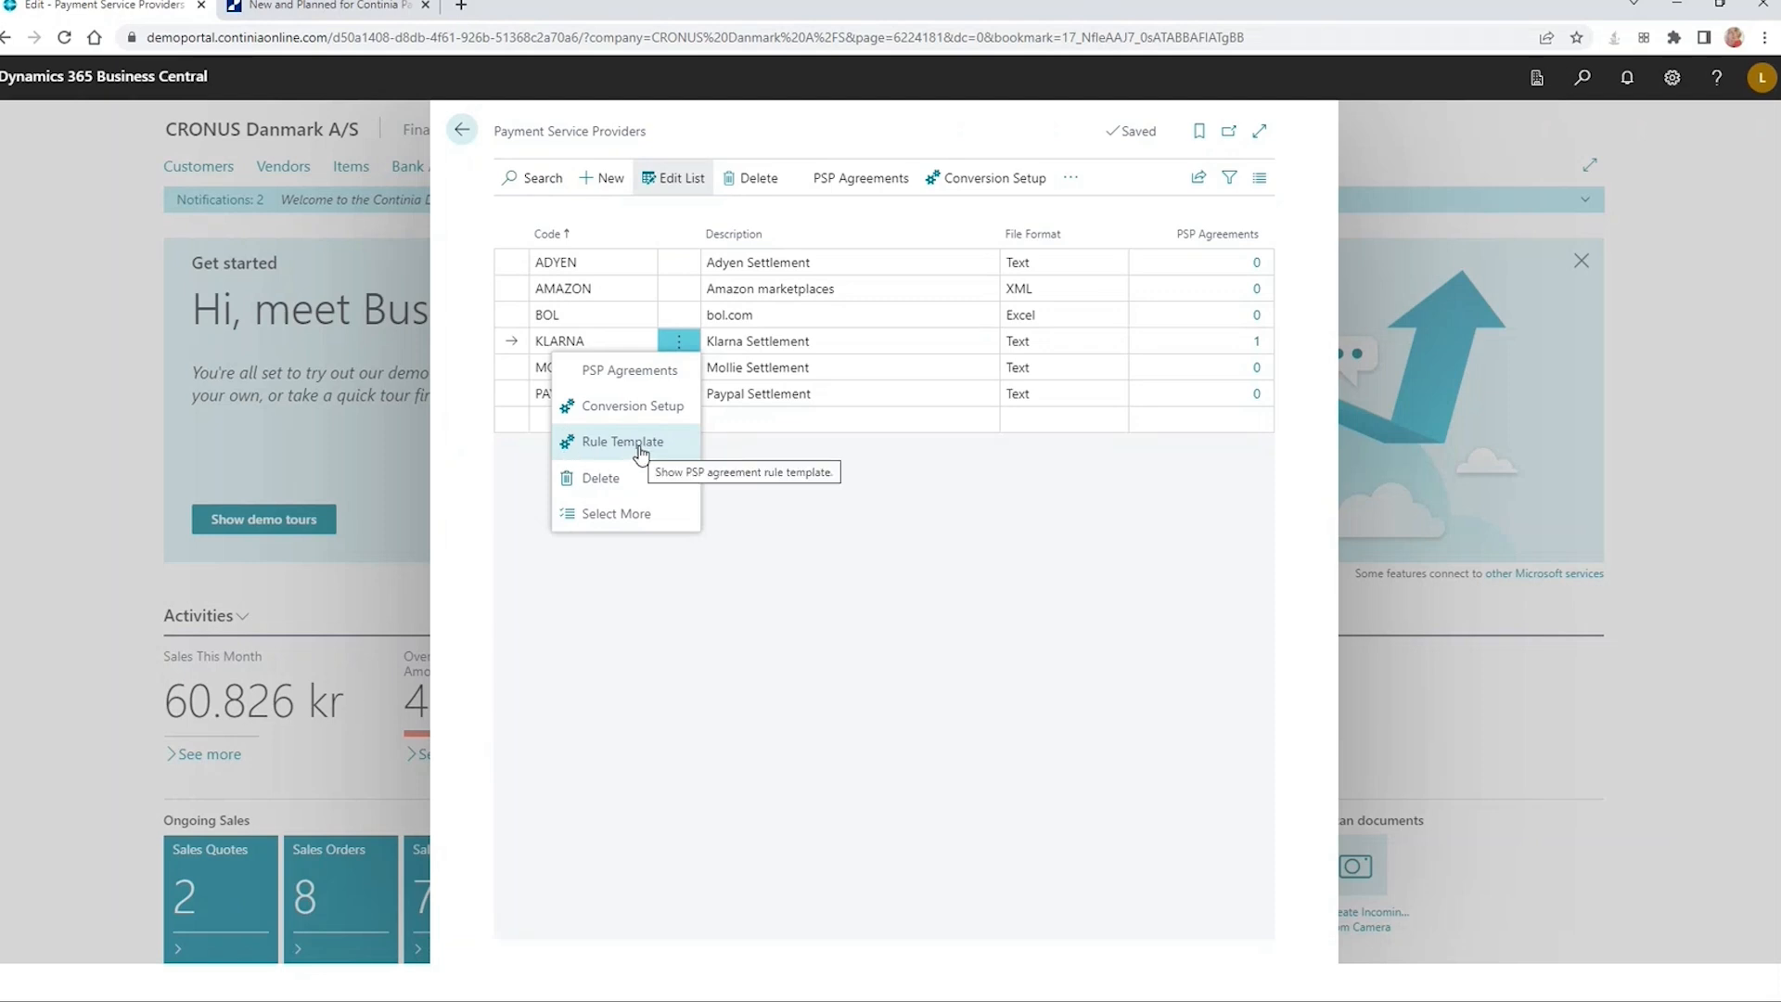
click(638, 445)
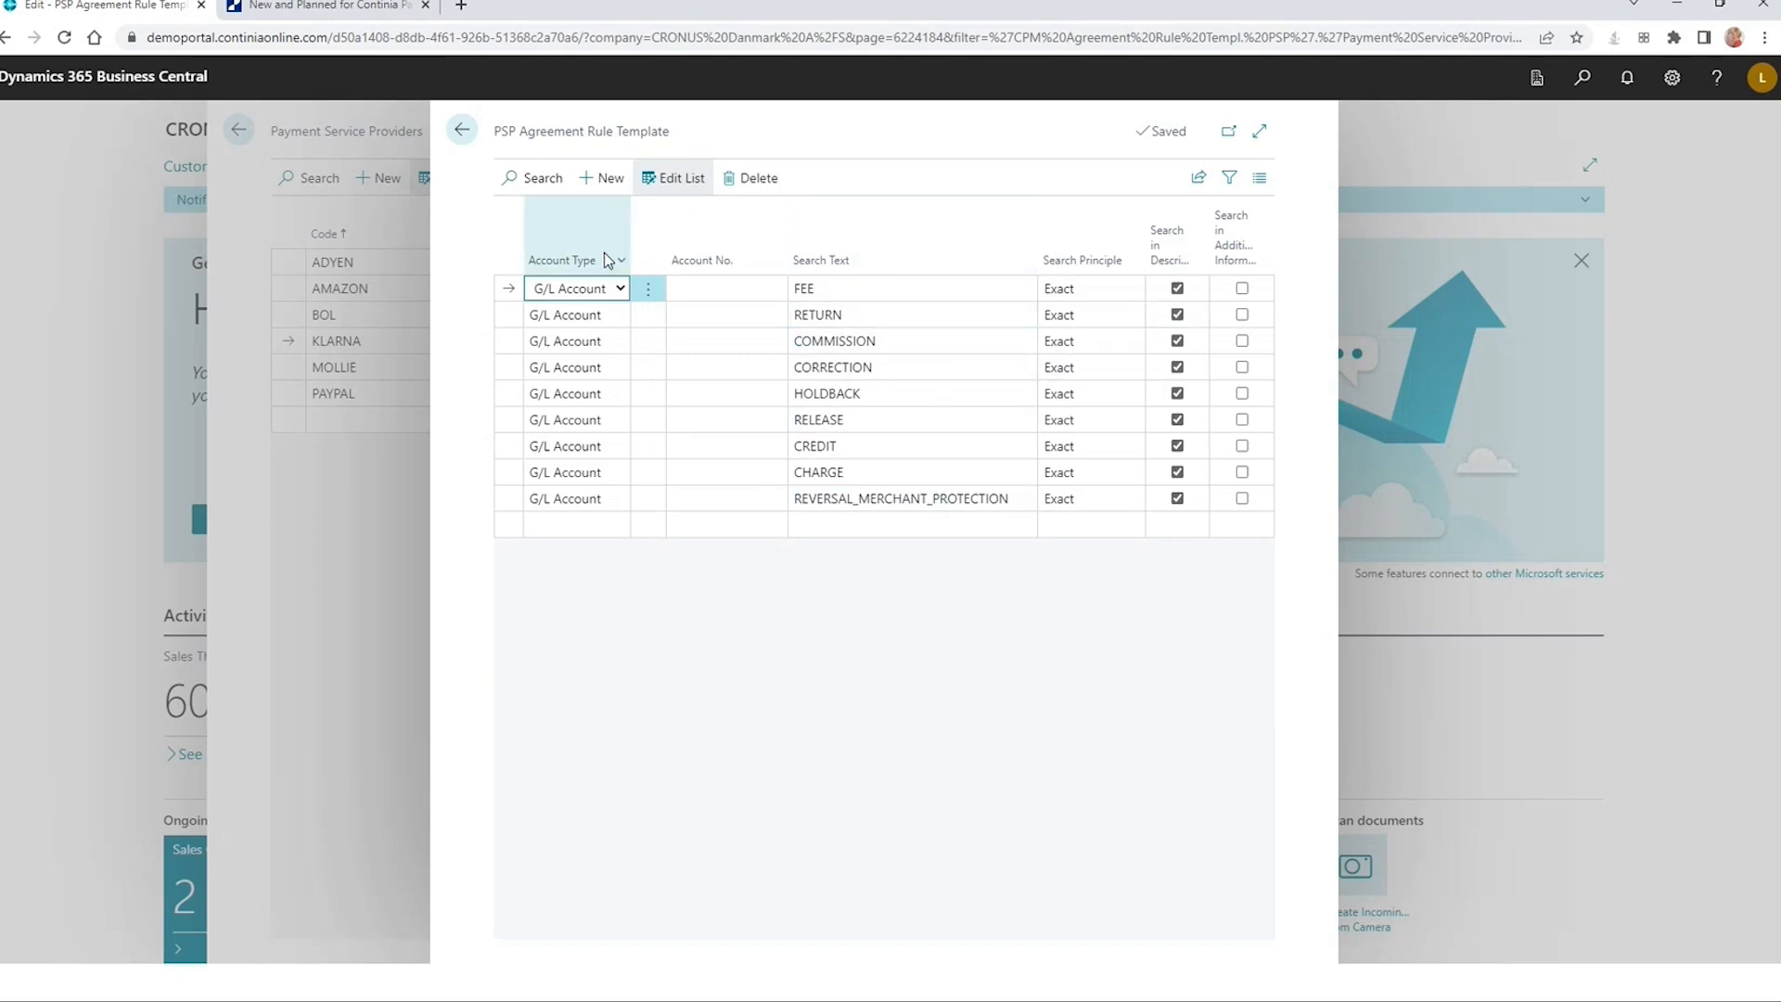
click(461, 130)
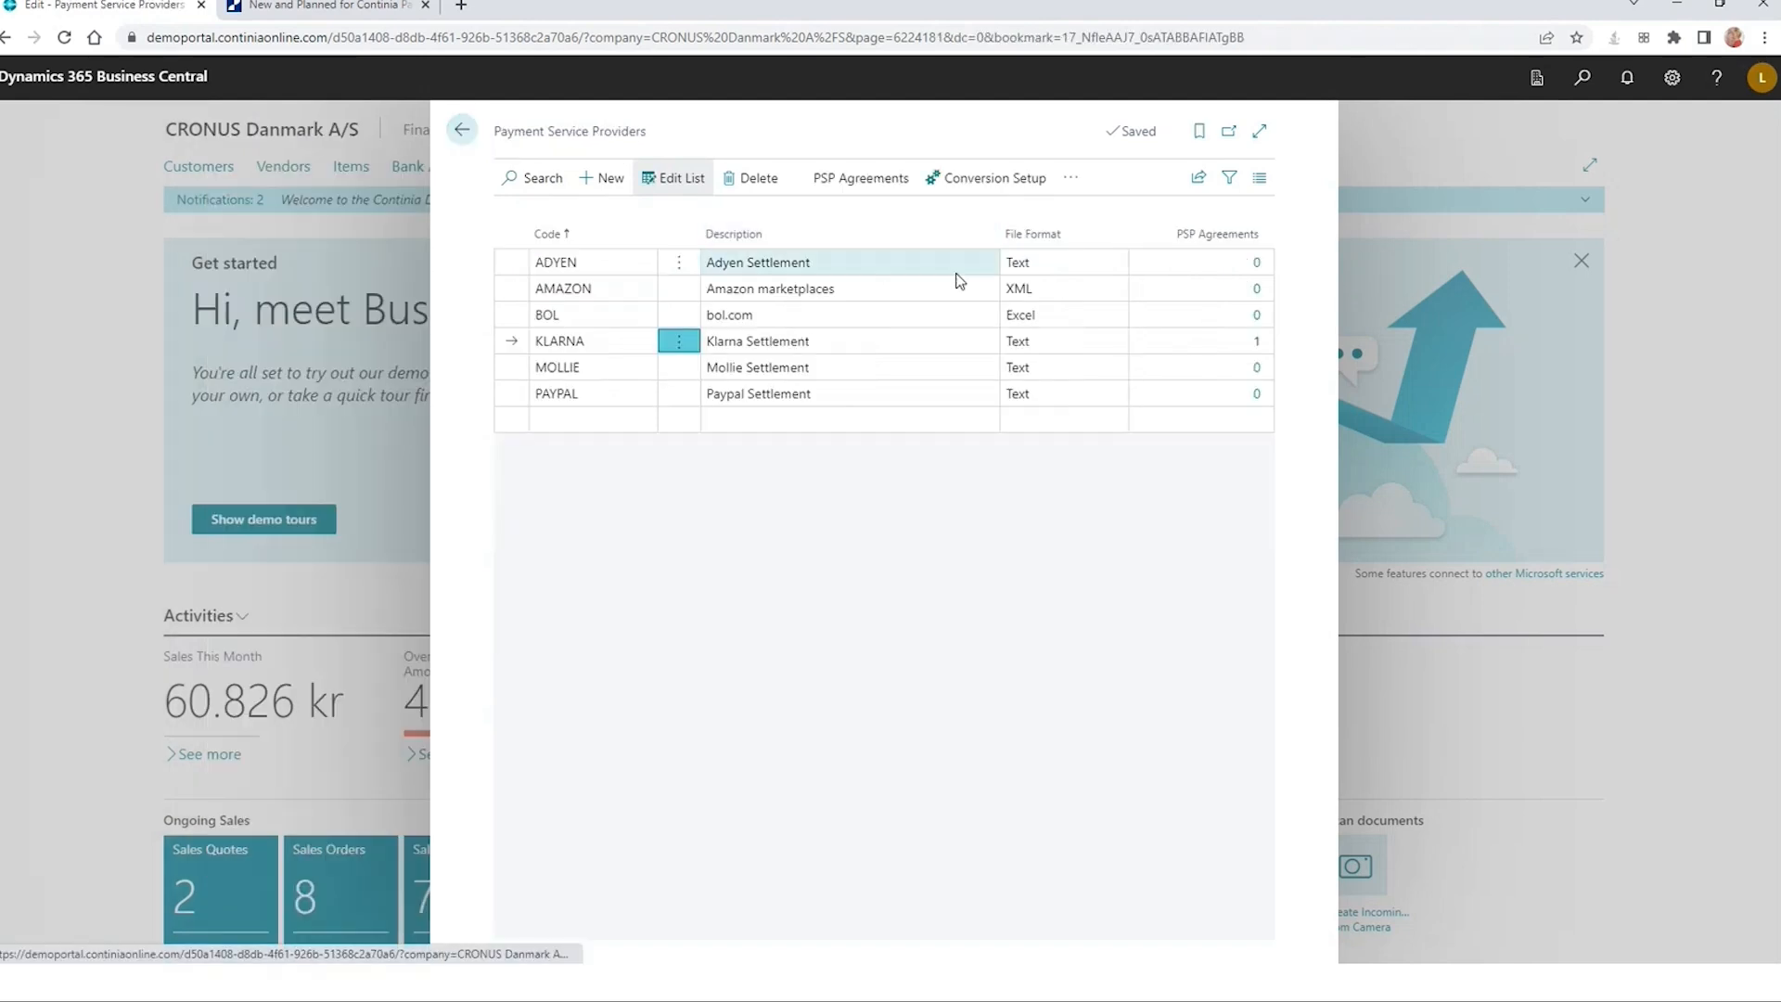
Step: View the PSP agreement rules of KLARNA's existing agreement and return to the payment service provider list
click(1258, 343)
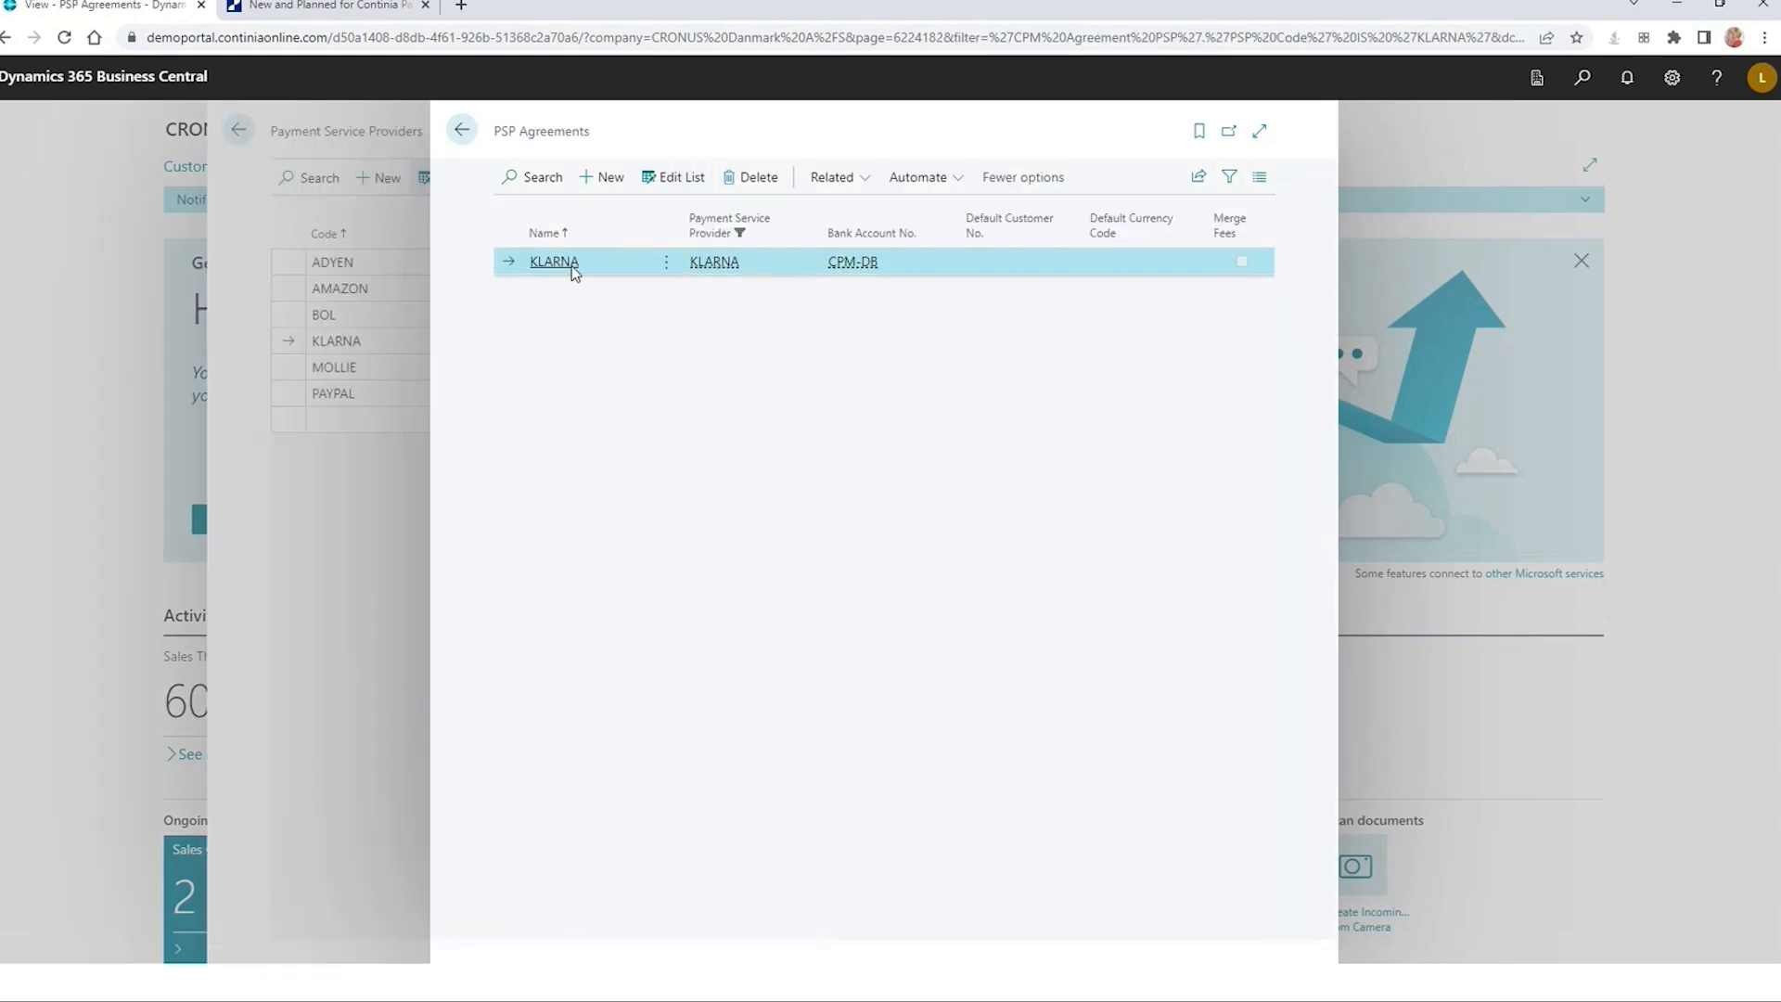
click(867, 183)
click(867, 249)
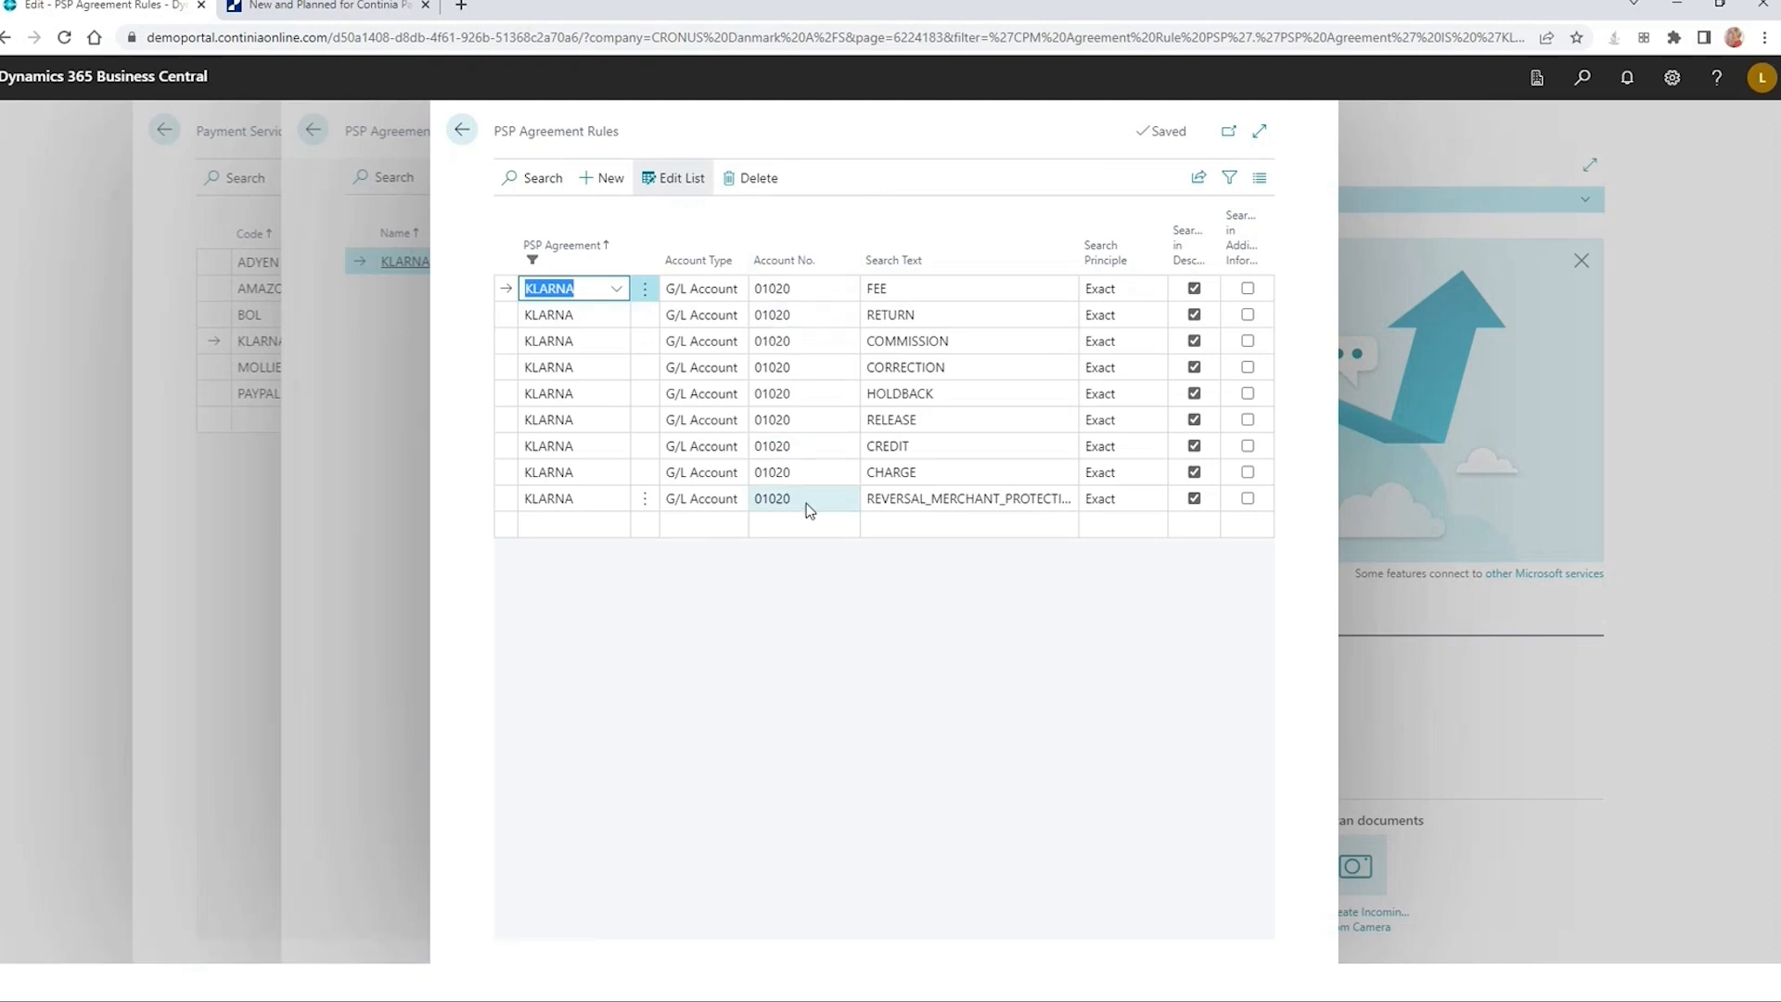
click(462, 130)
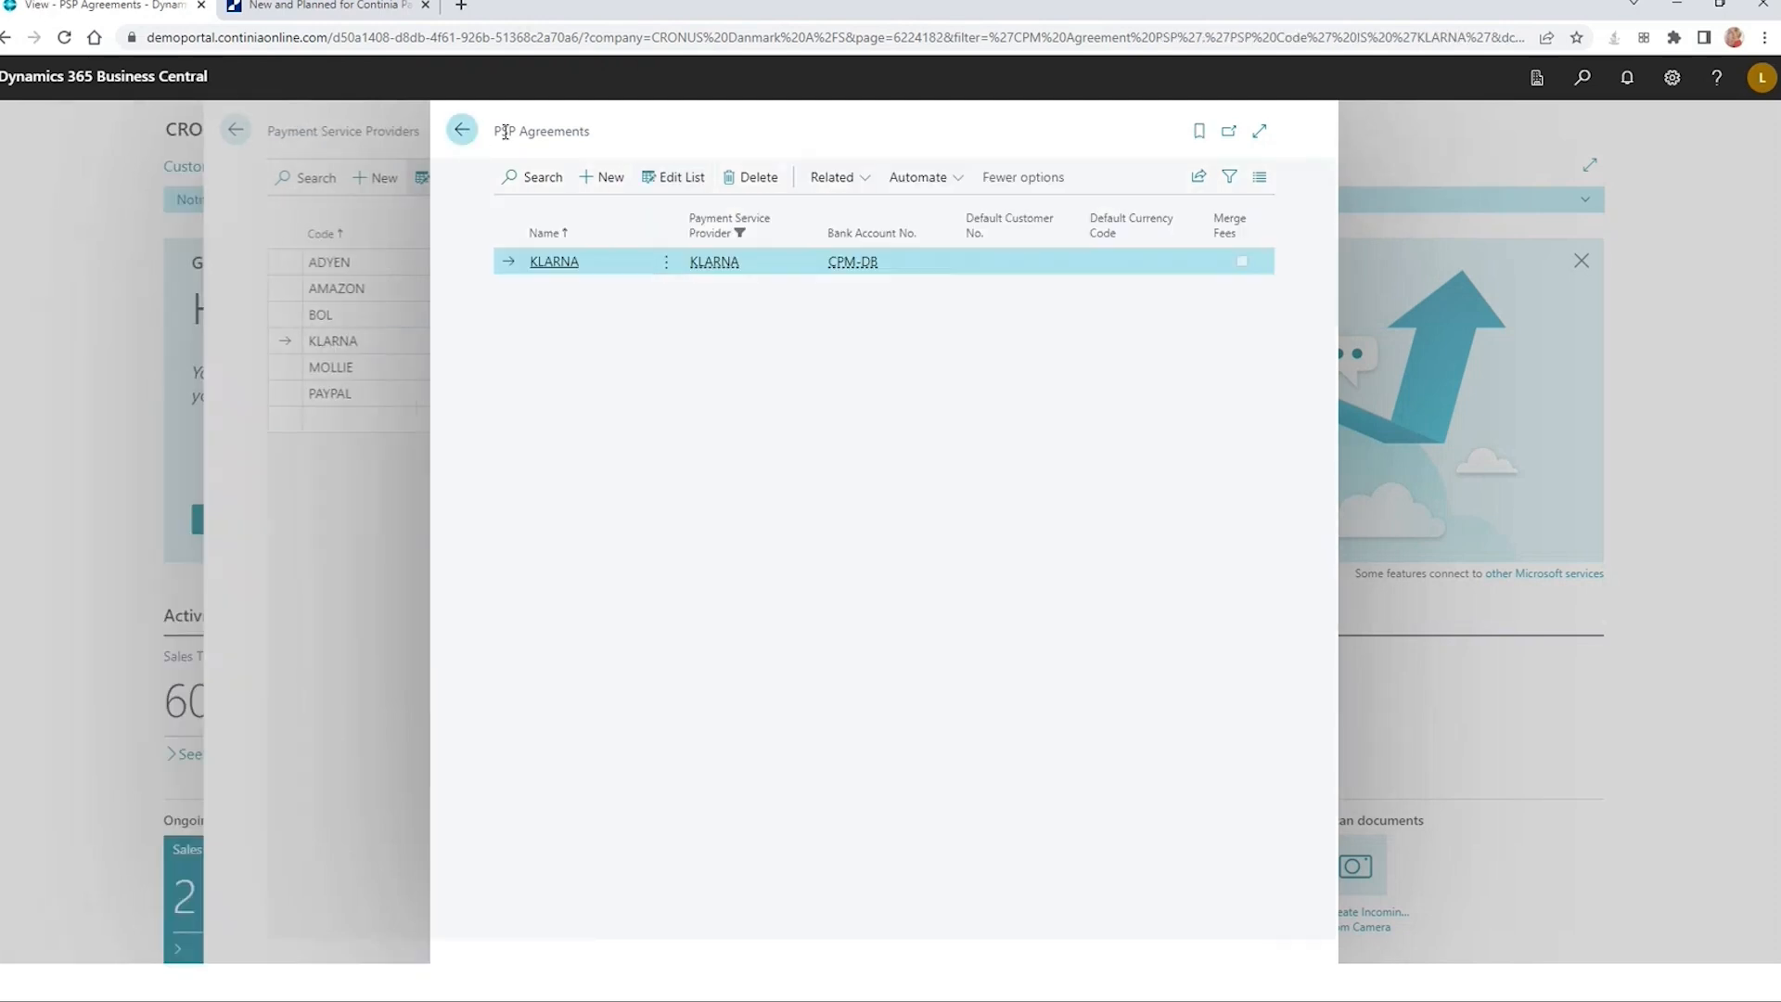
click(863, 183)
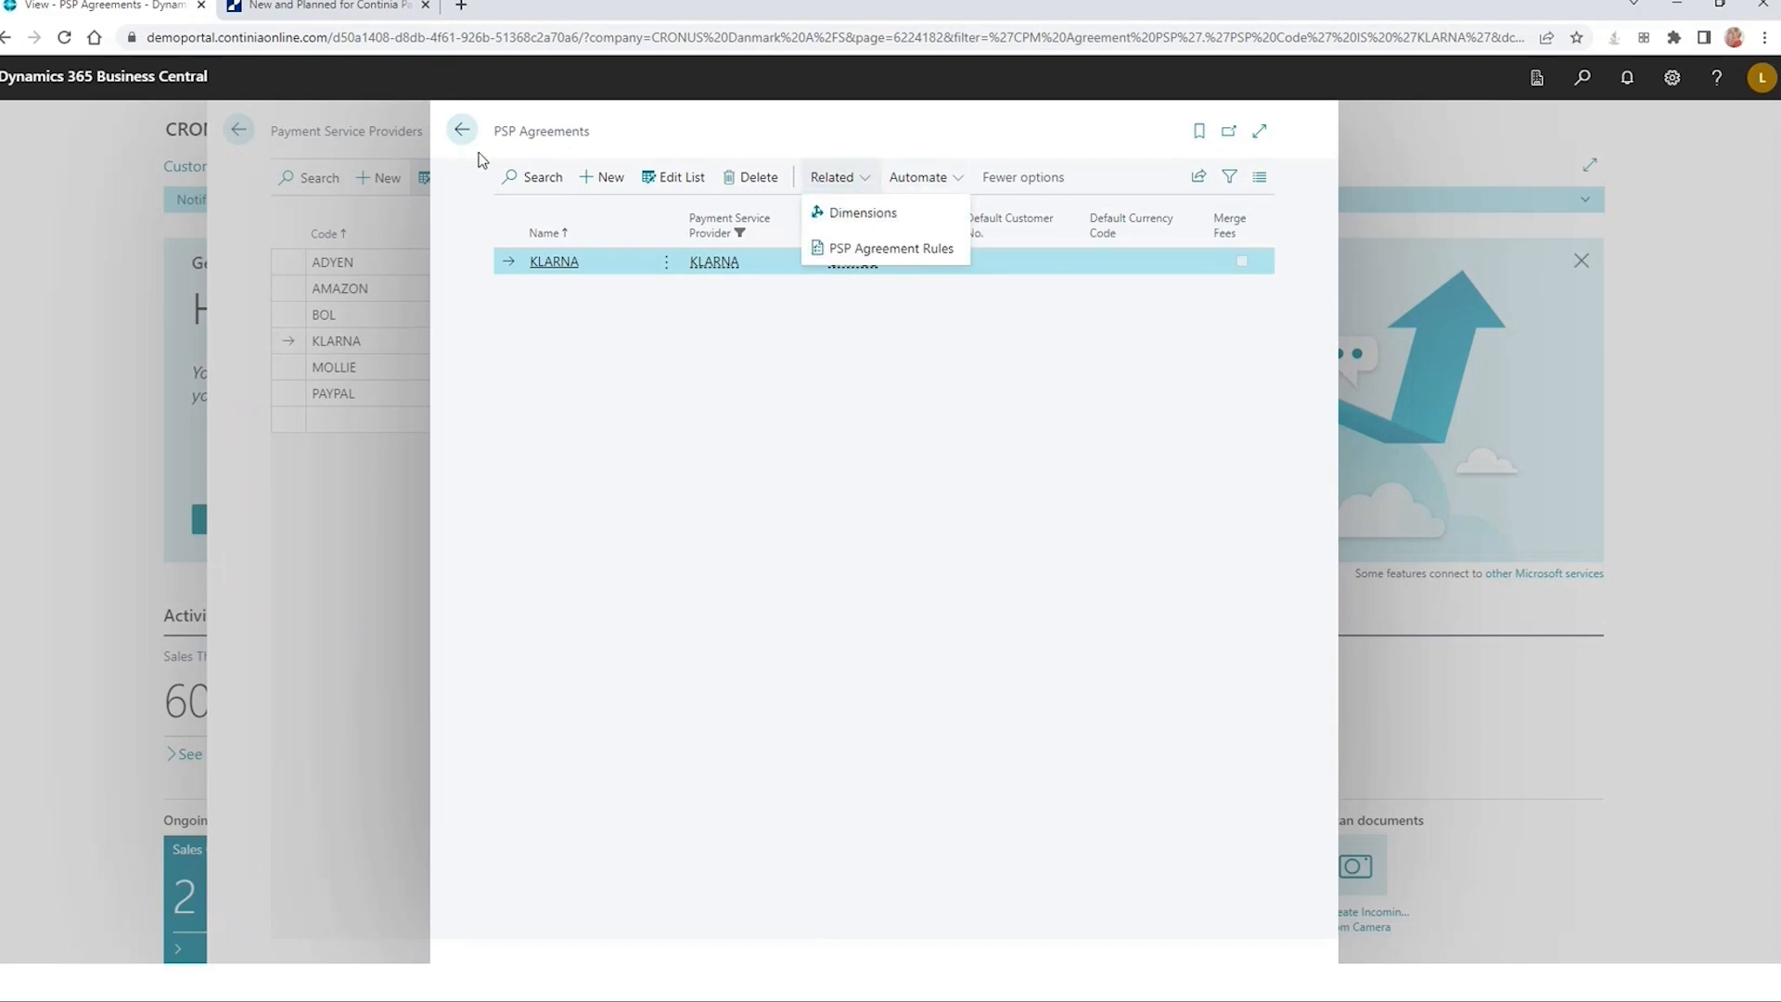
click(460, 133)
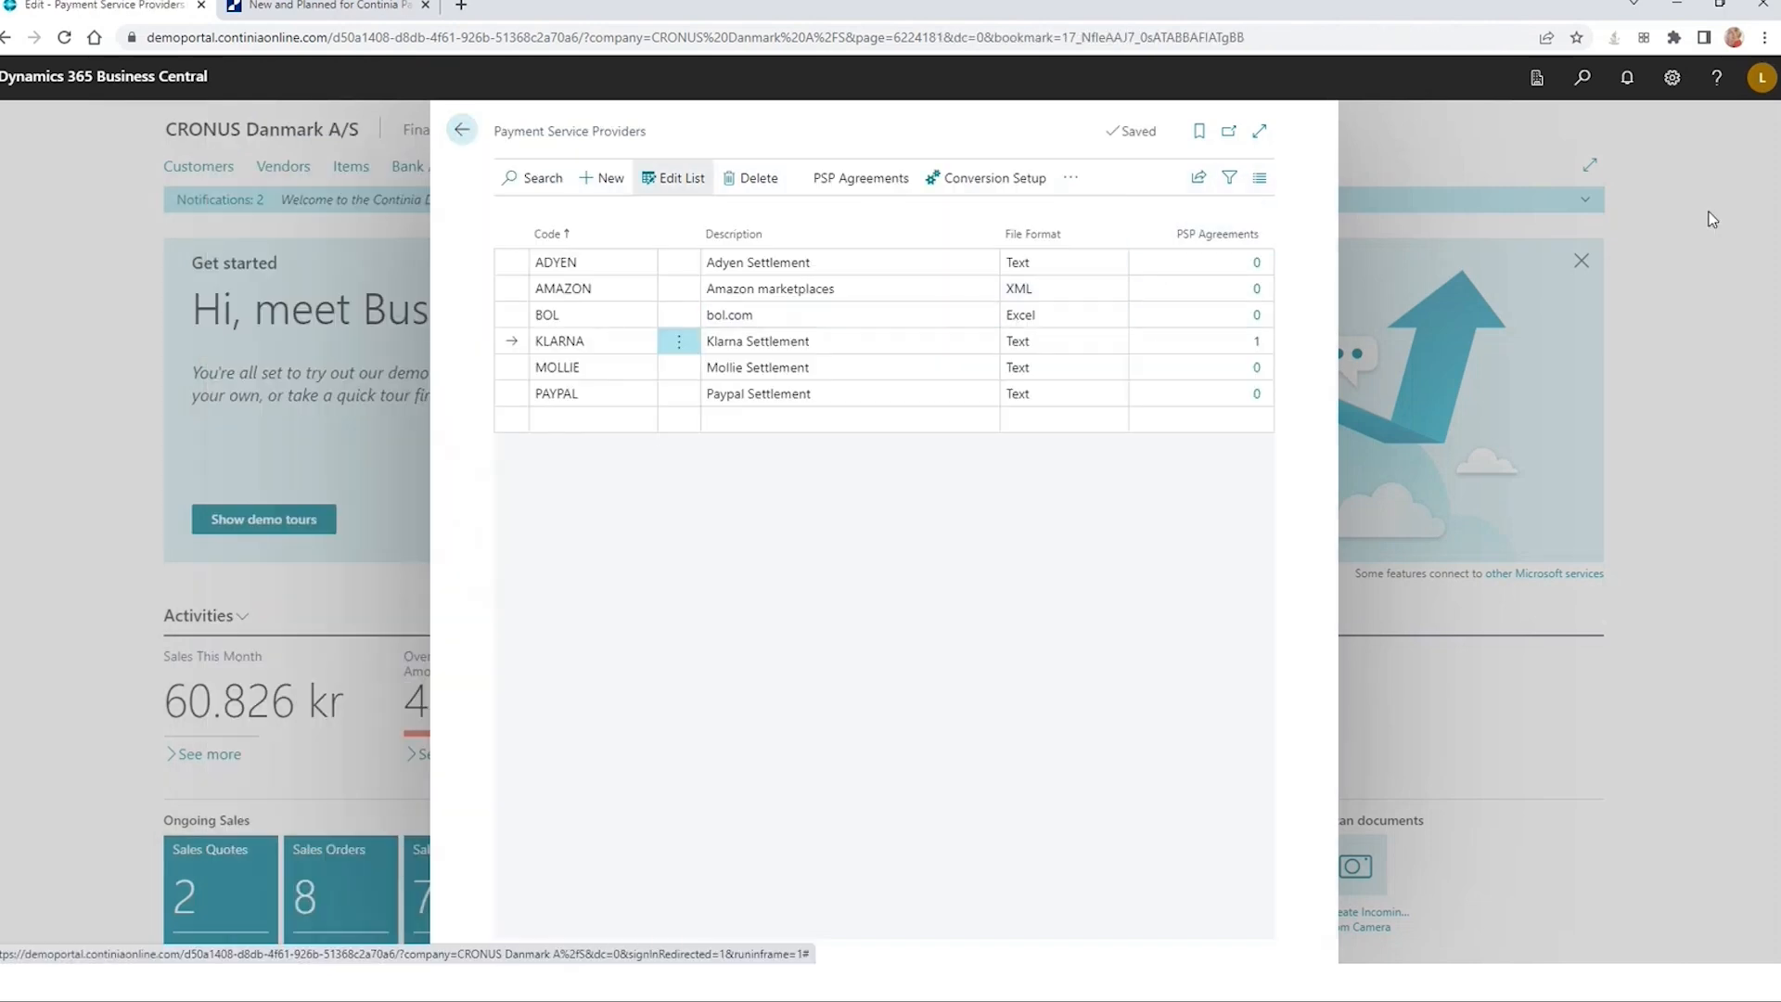
Step: Start the PSP Agreement Setup guide and advance to the list of agreements
click(1584, 82)
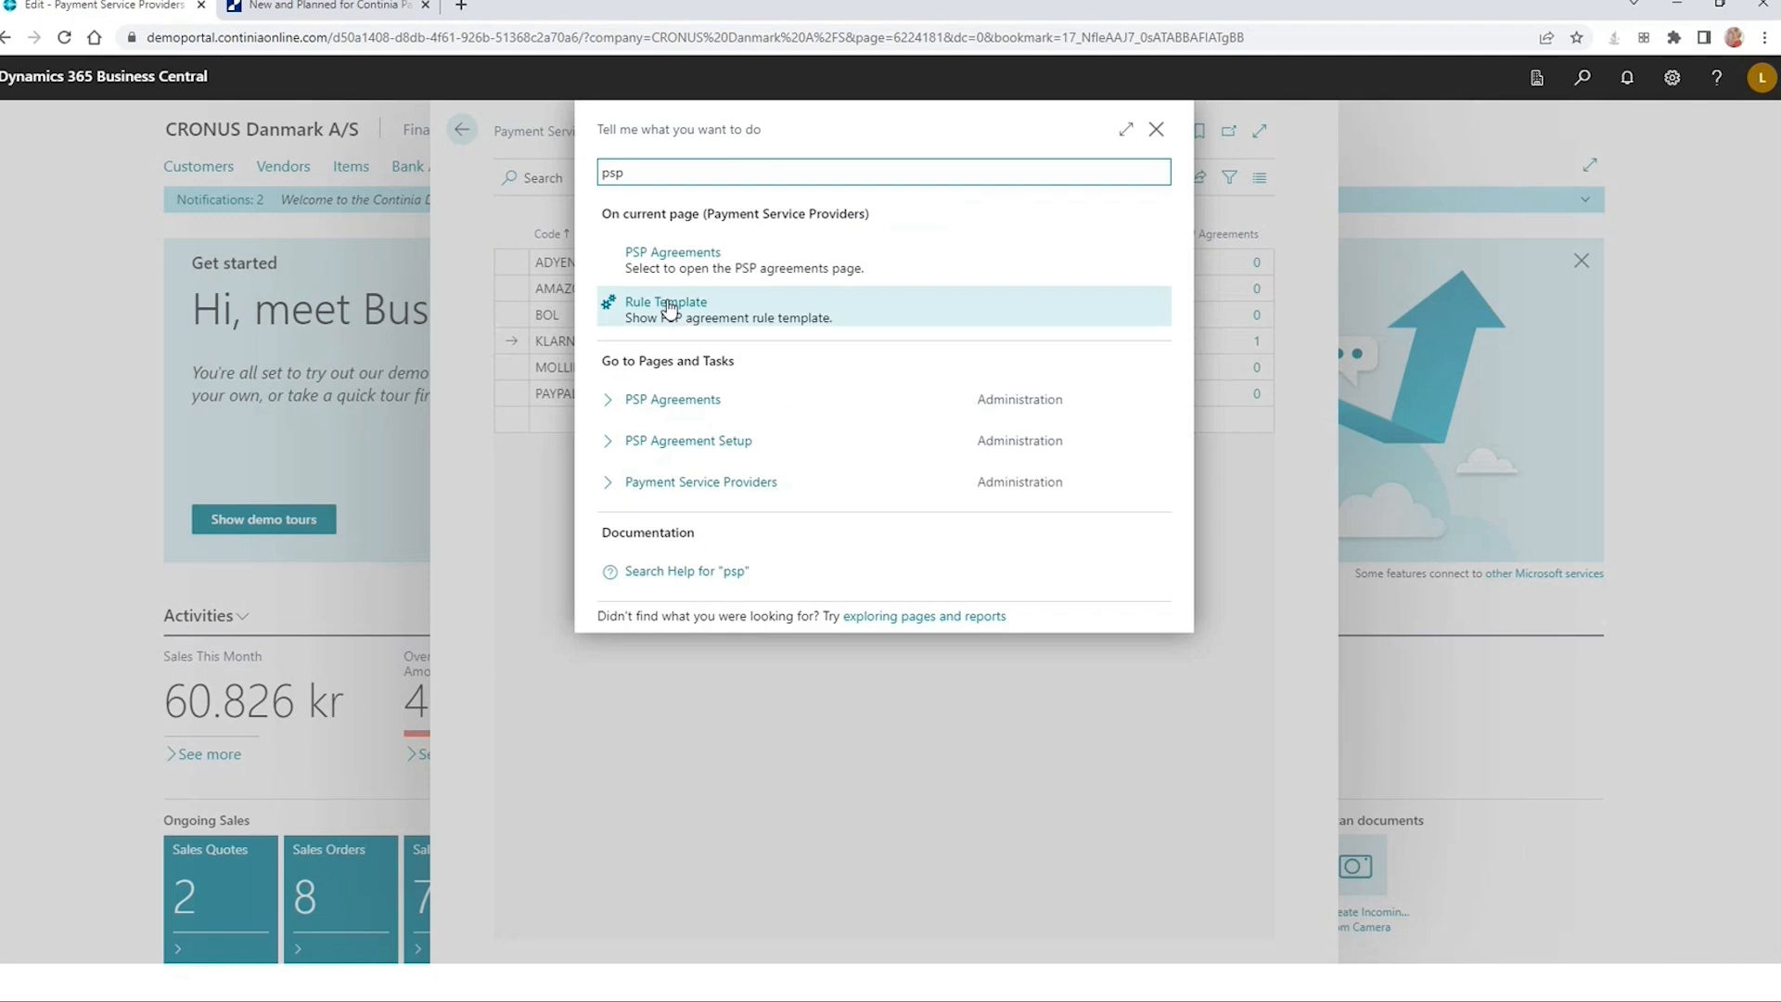
click(727, 444)
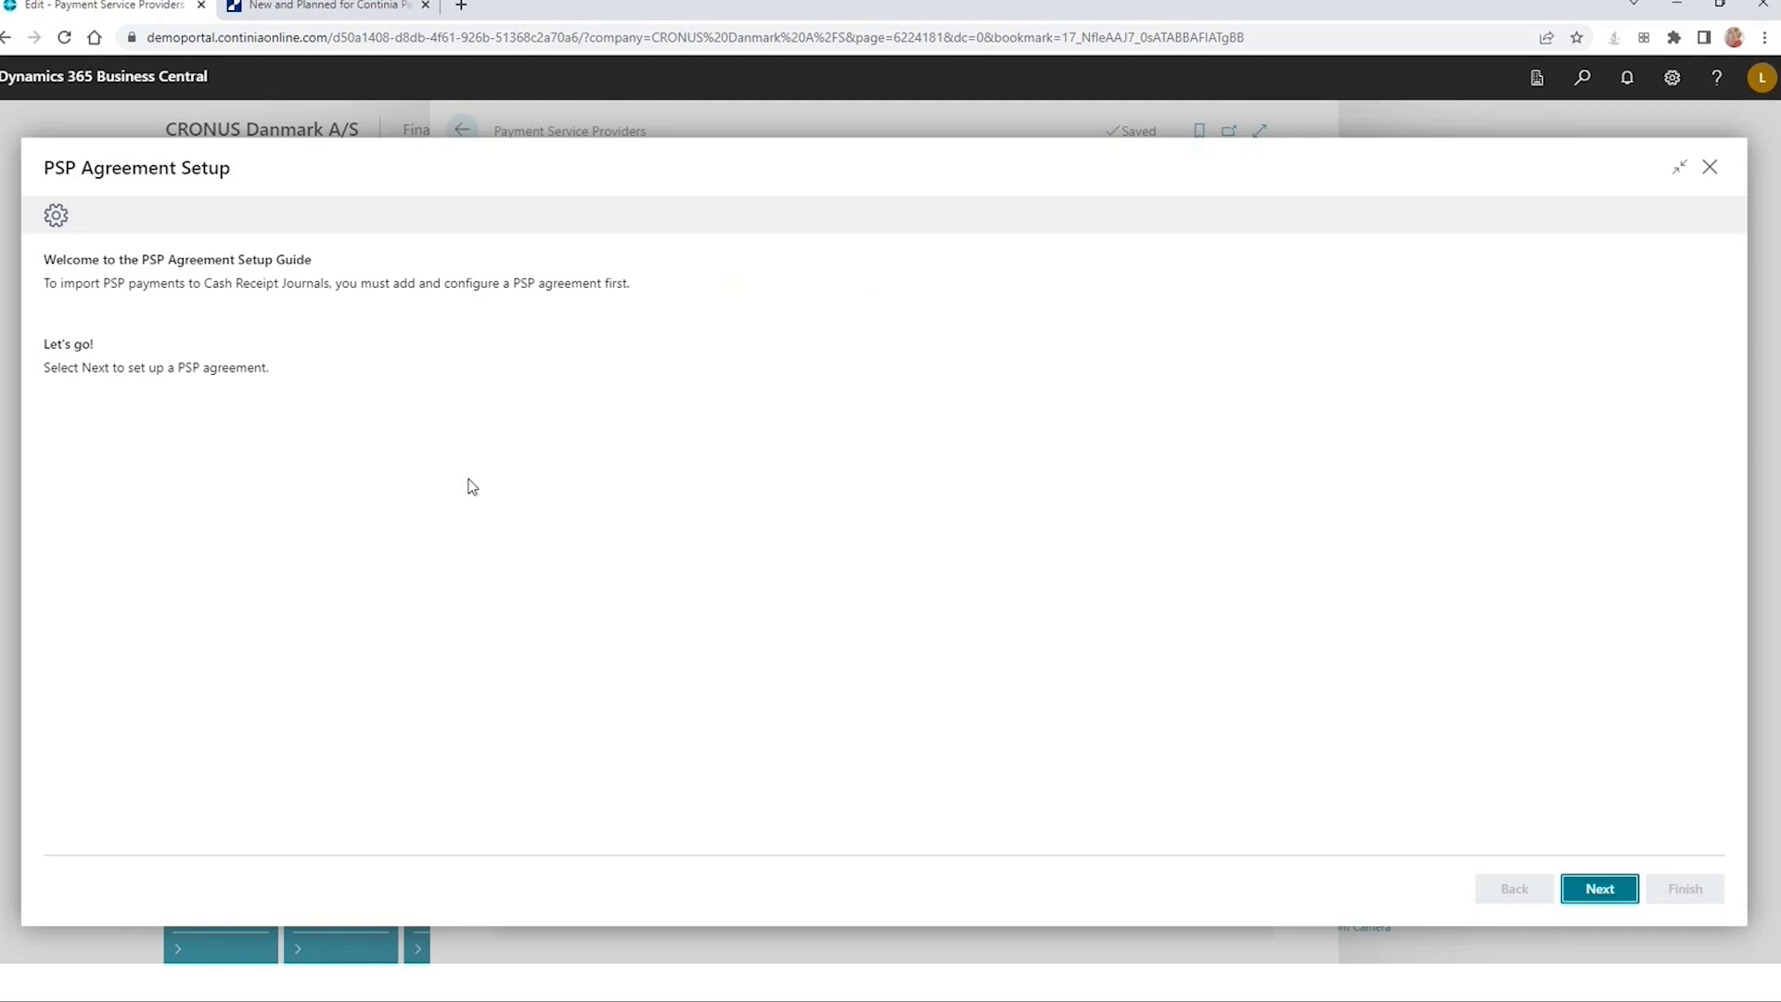
click(1601, 889)
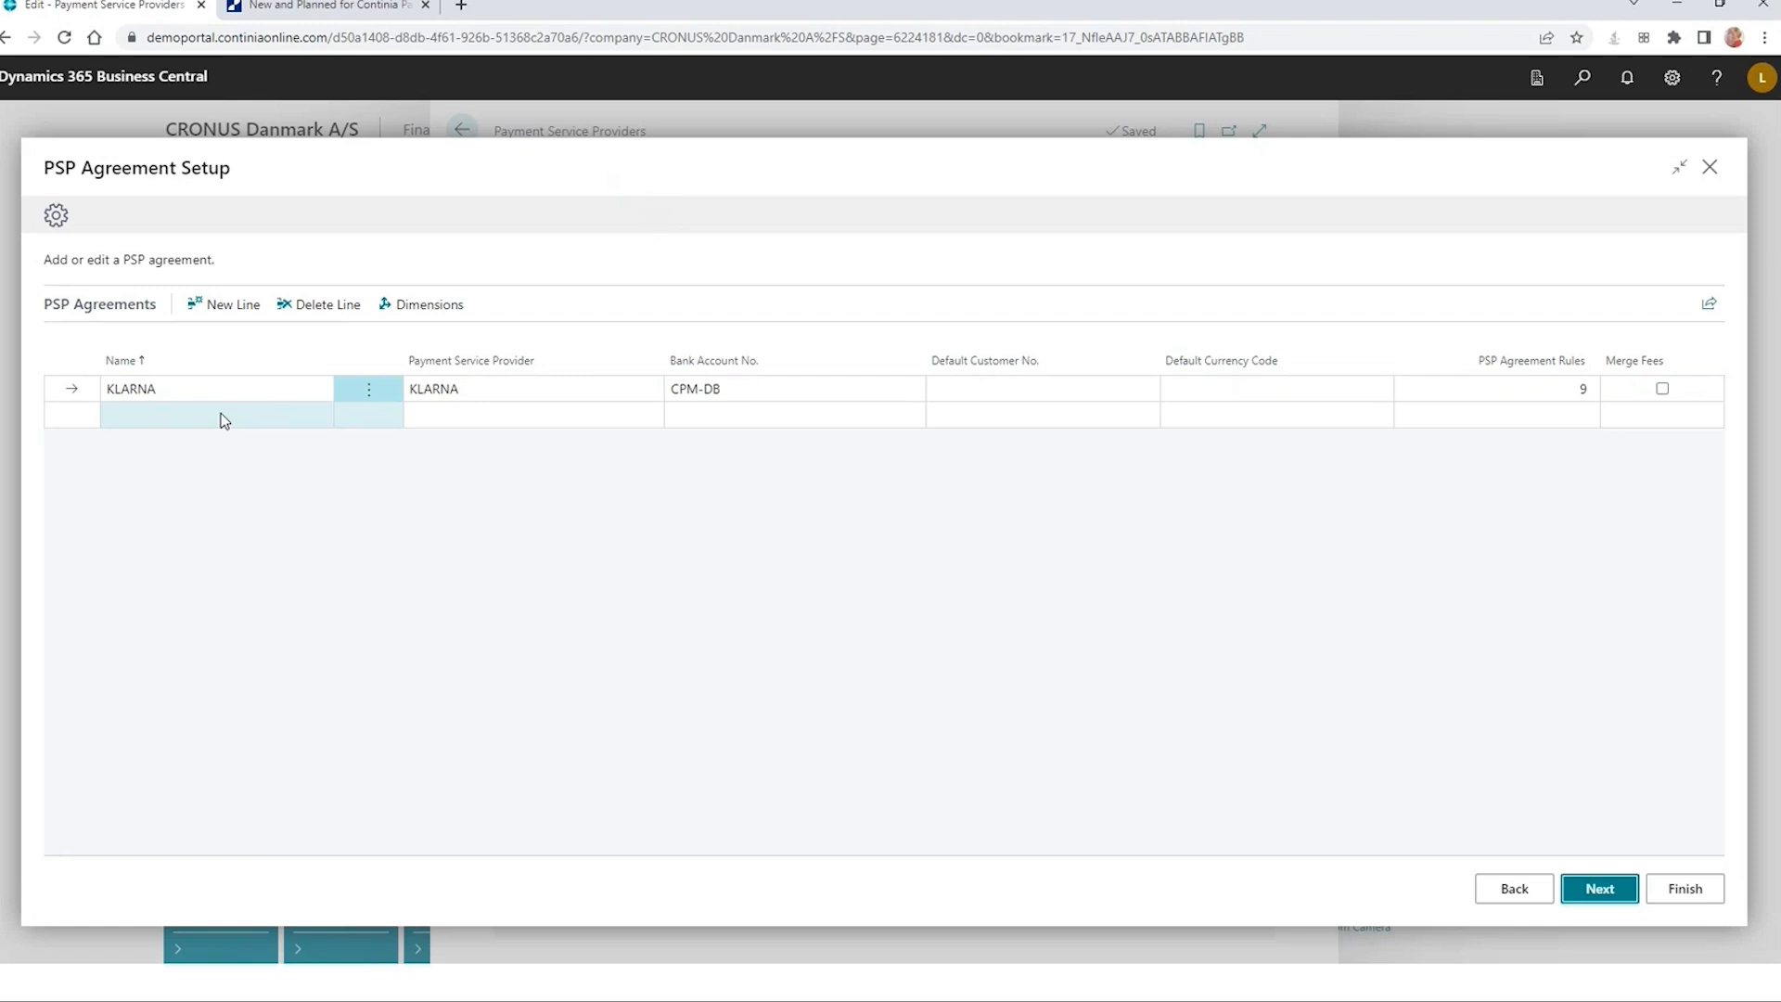
Step: Add an agreement named KLARNA 2 for provider KLARNA, importing the default rule template and using bank account CPM-DB
click(220, 417)
text(KLARNA 2)
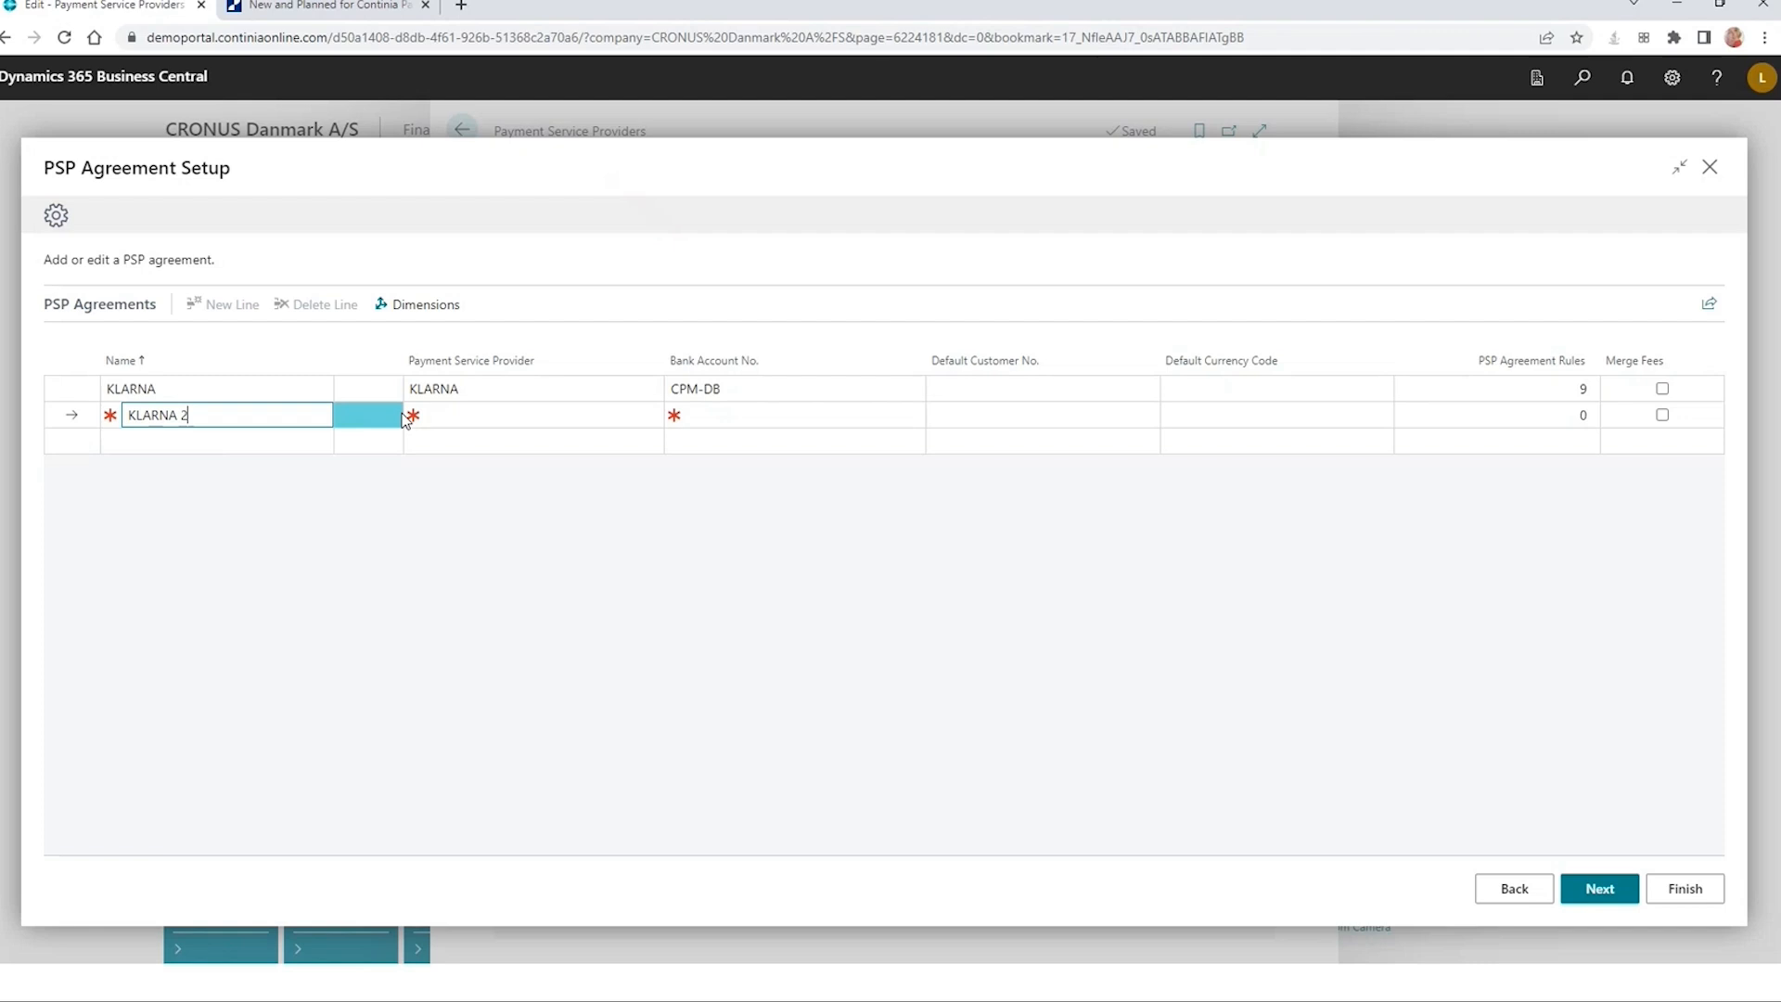
click(405, 417)
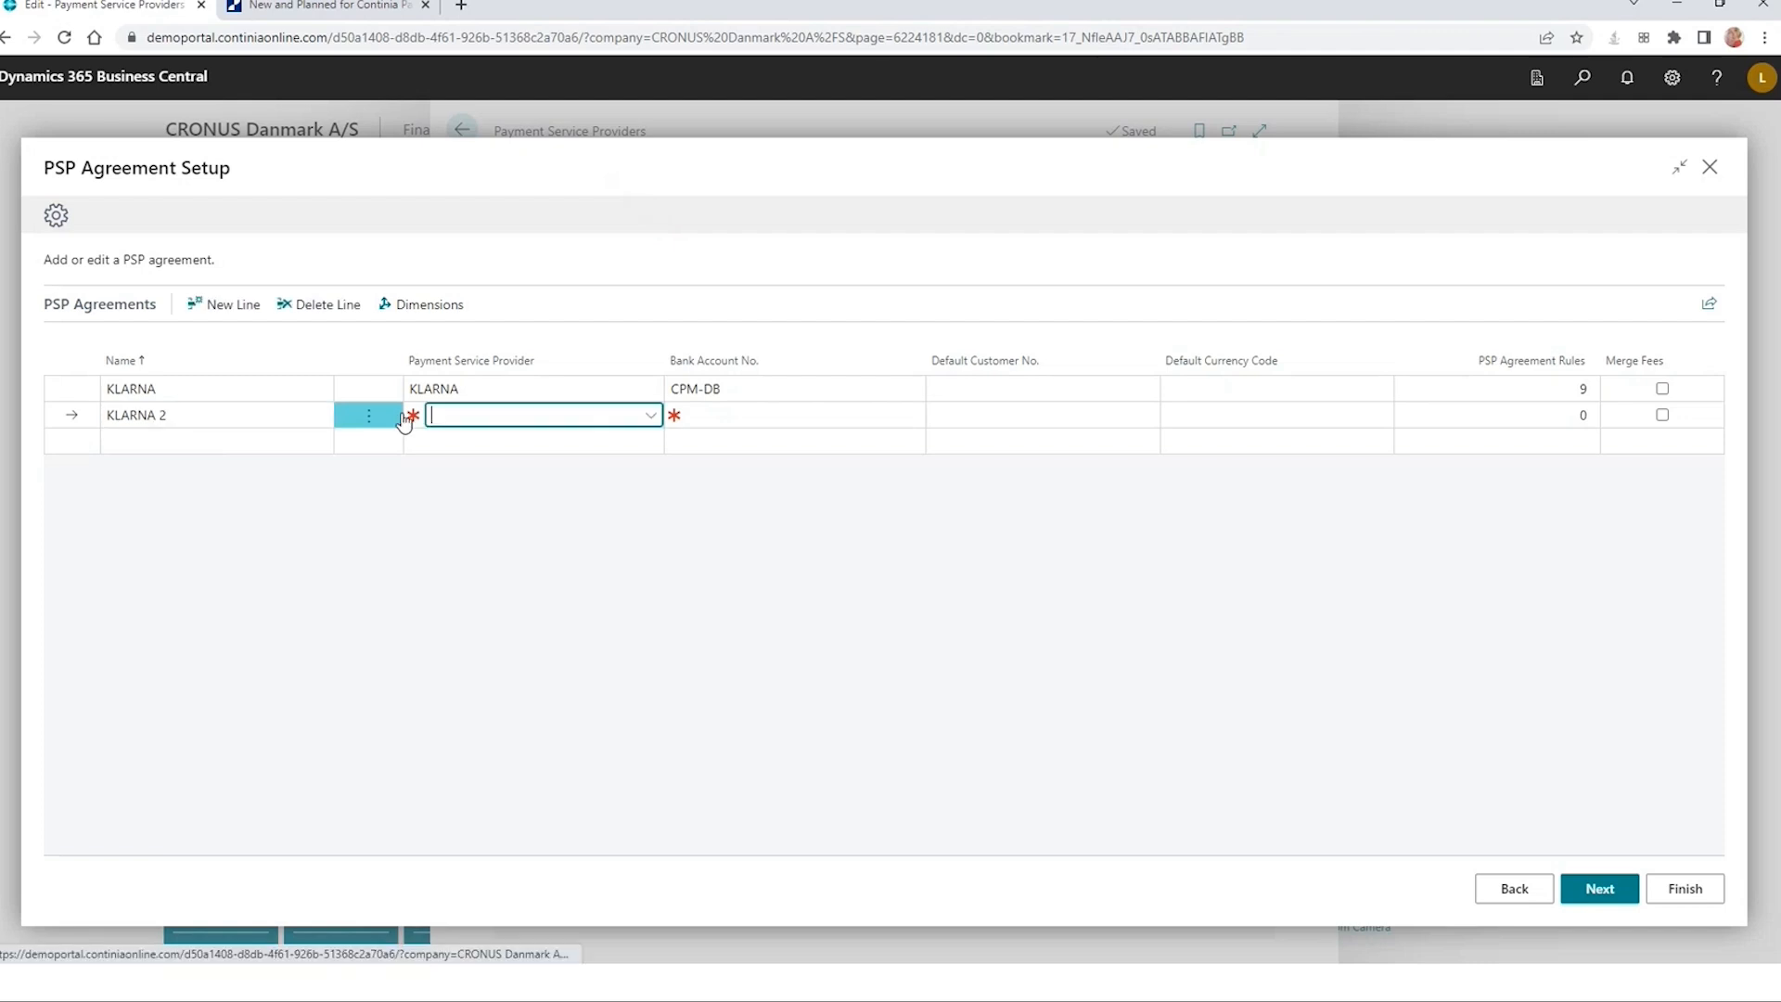
click(650, 415)
click(520, 574)
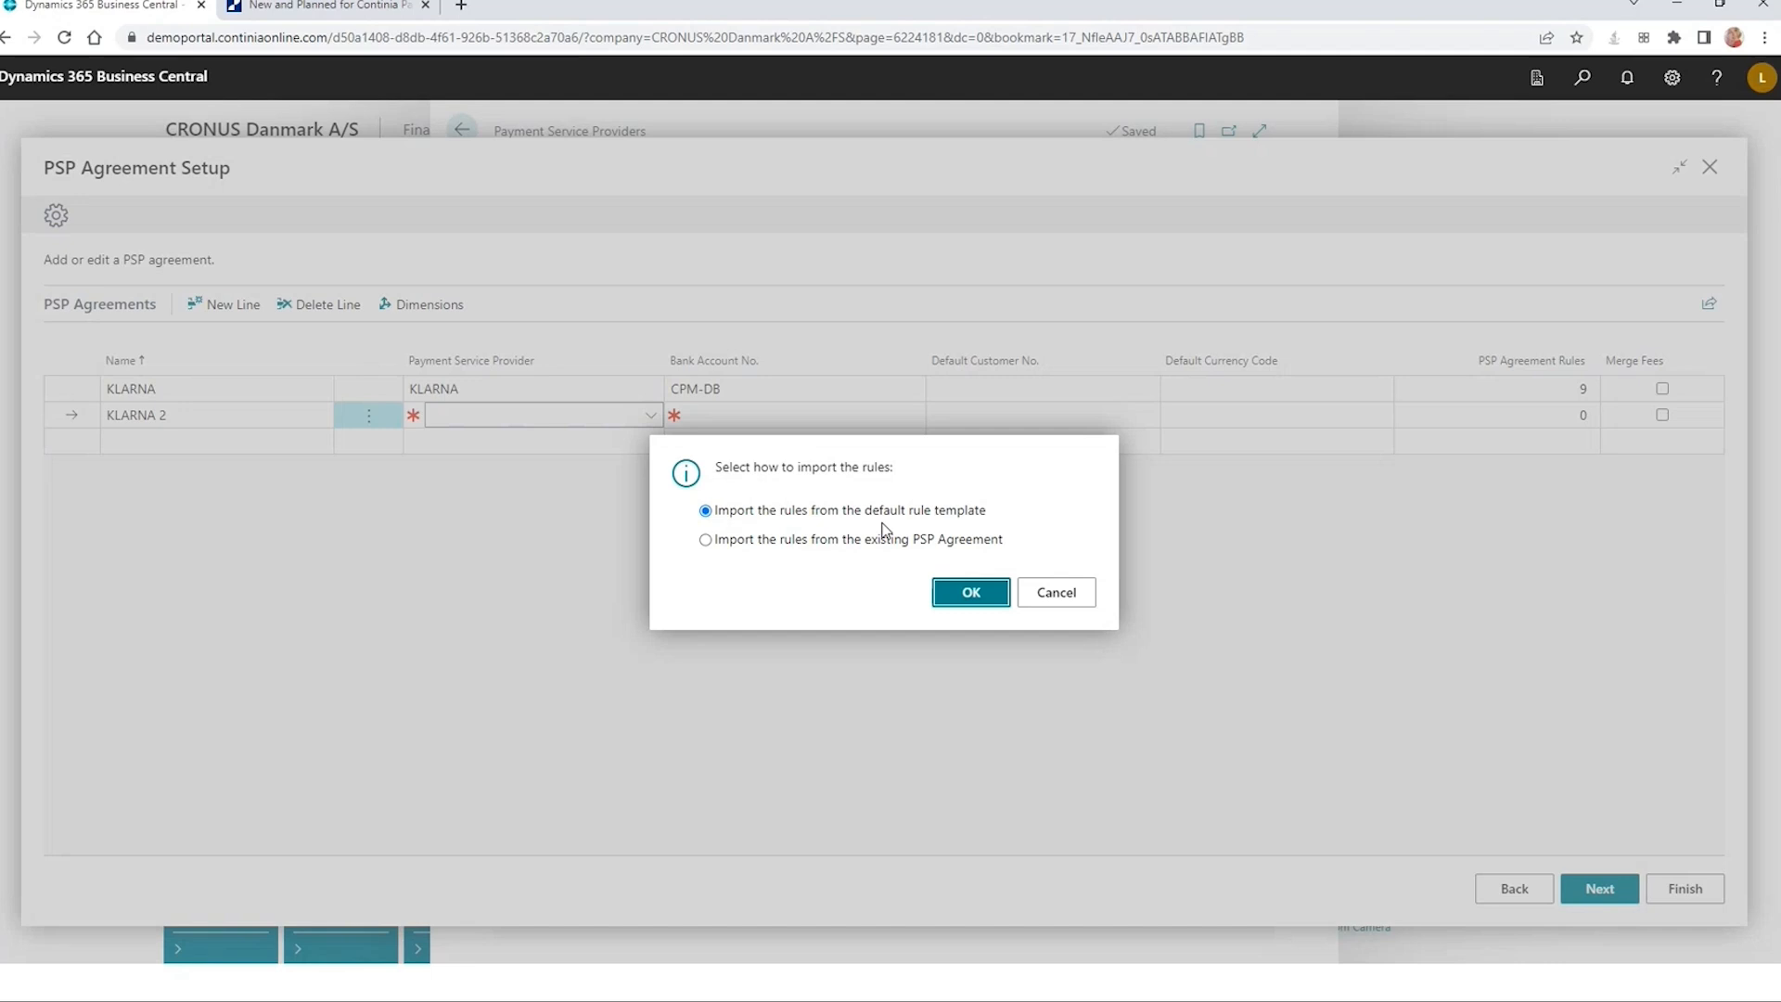
click(970, 598)
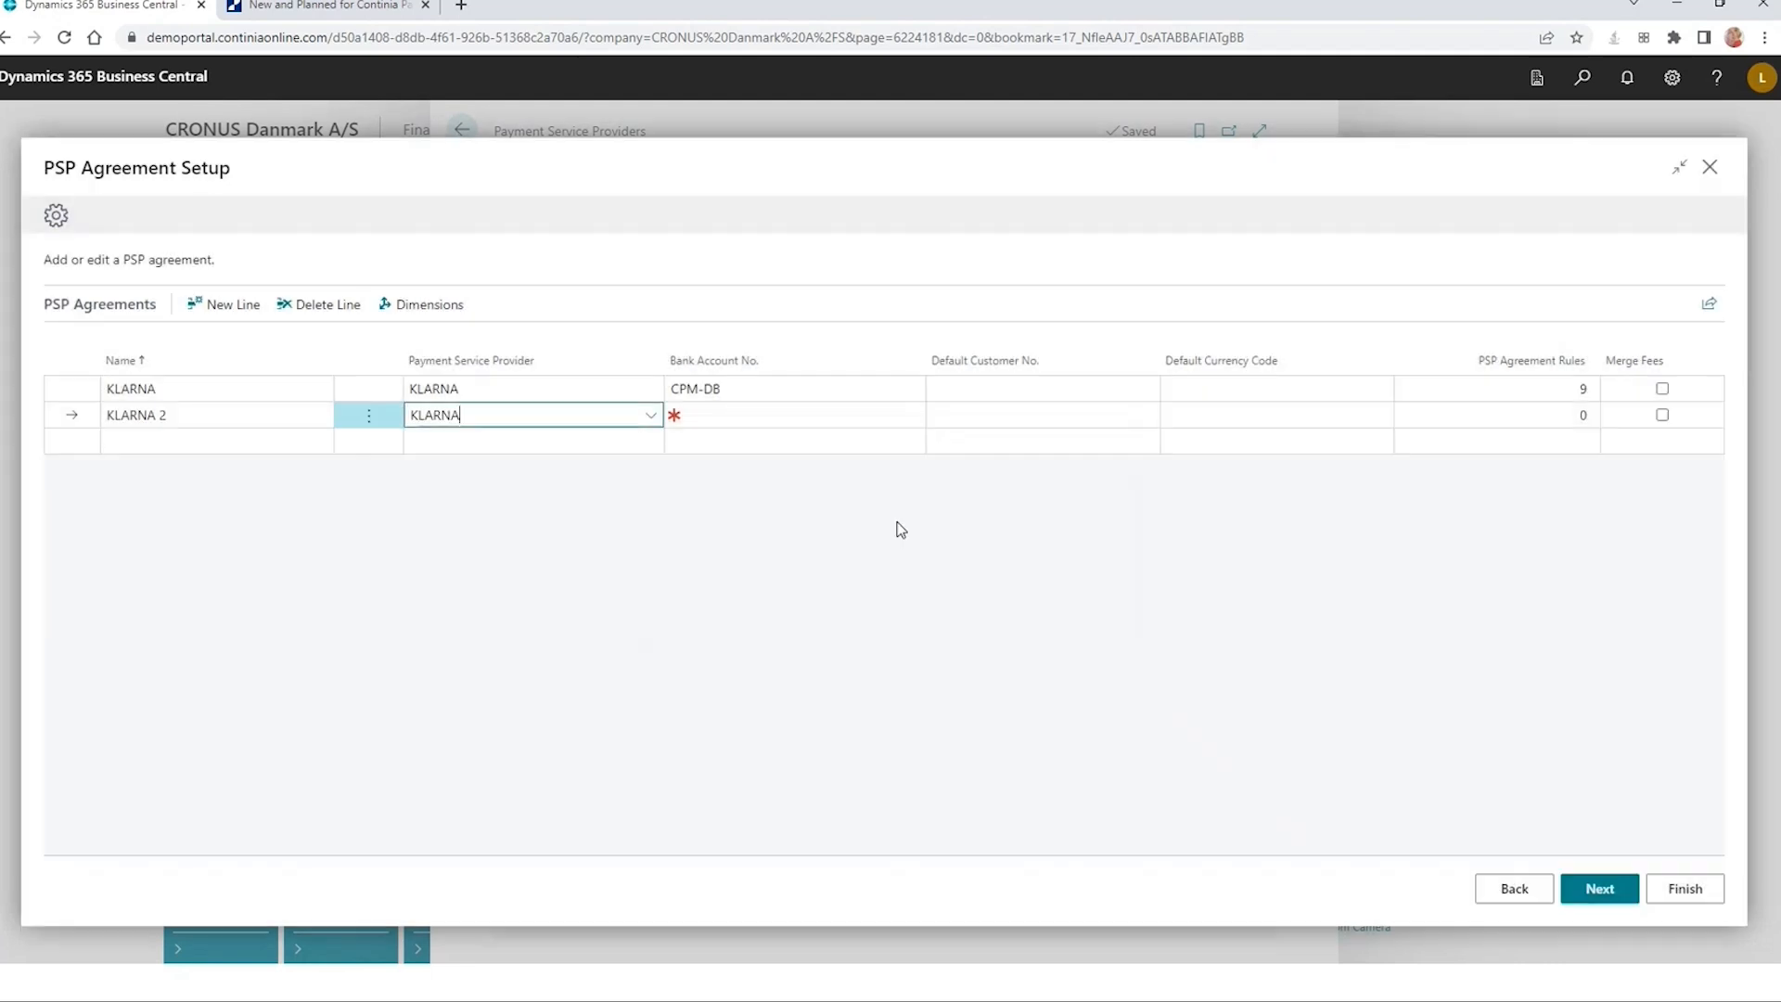
click(781, 420)
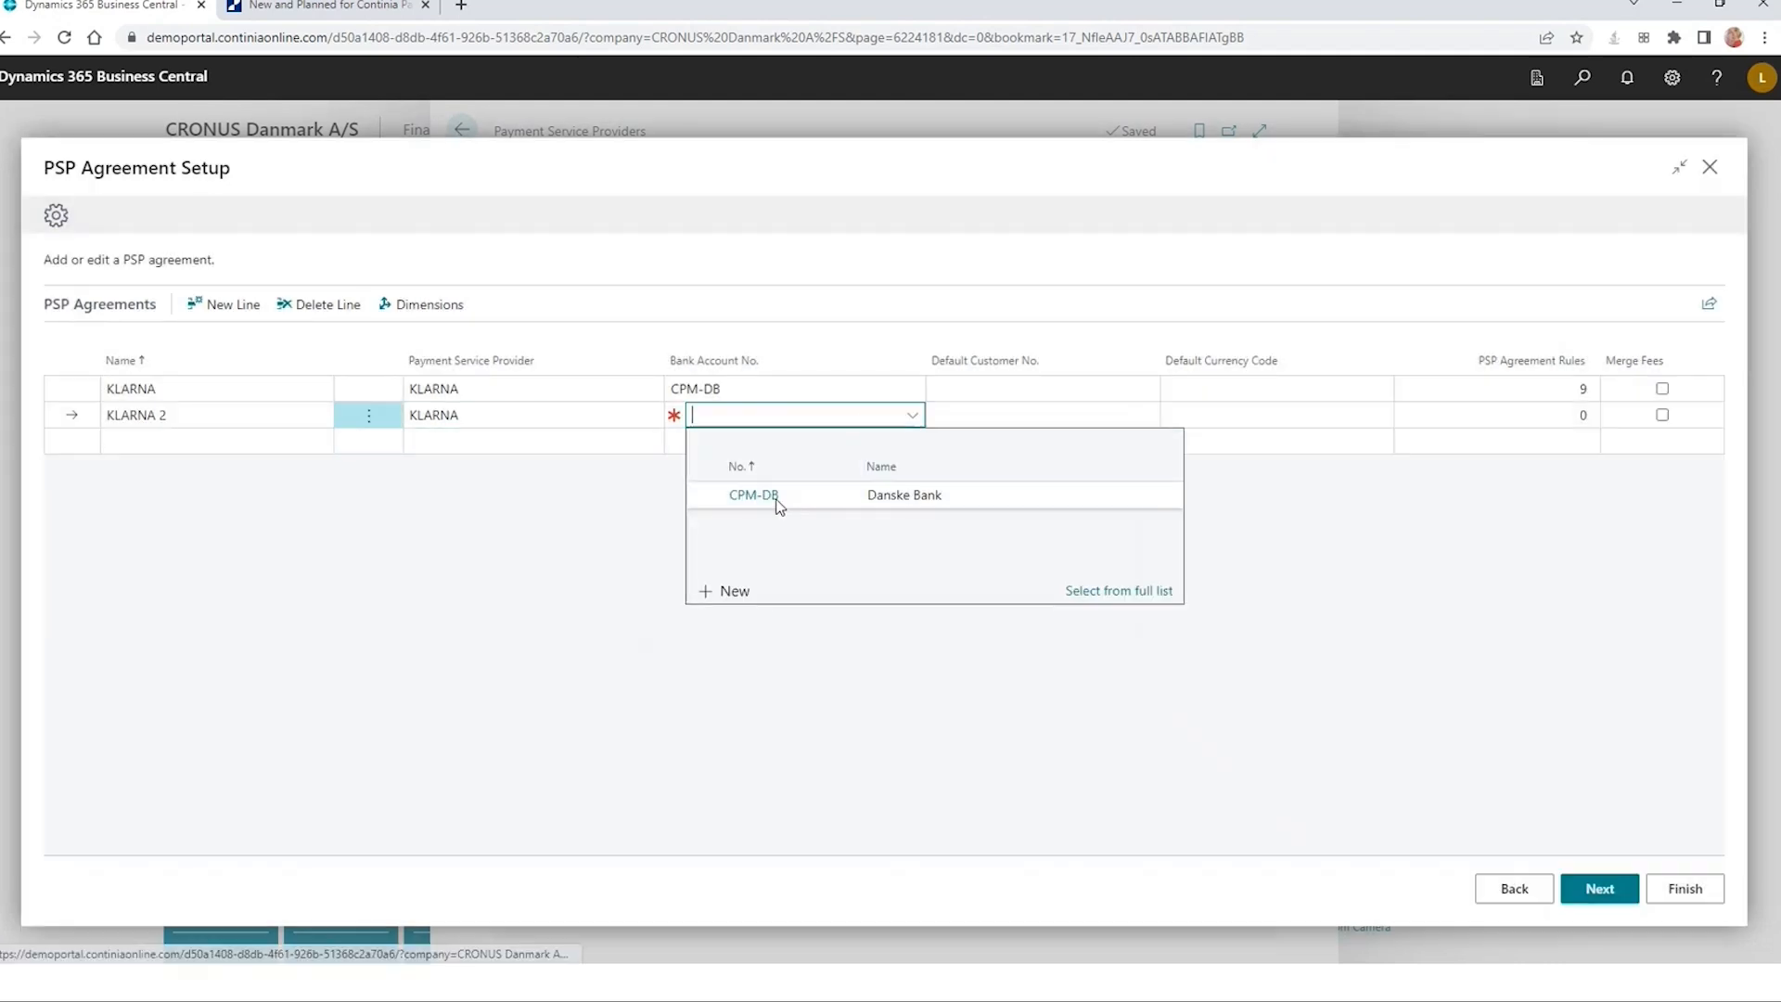
click(775, 494)
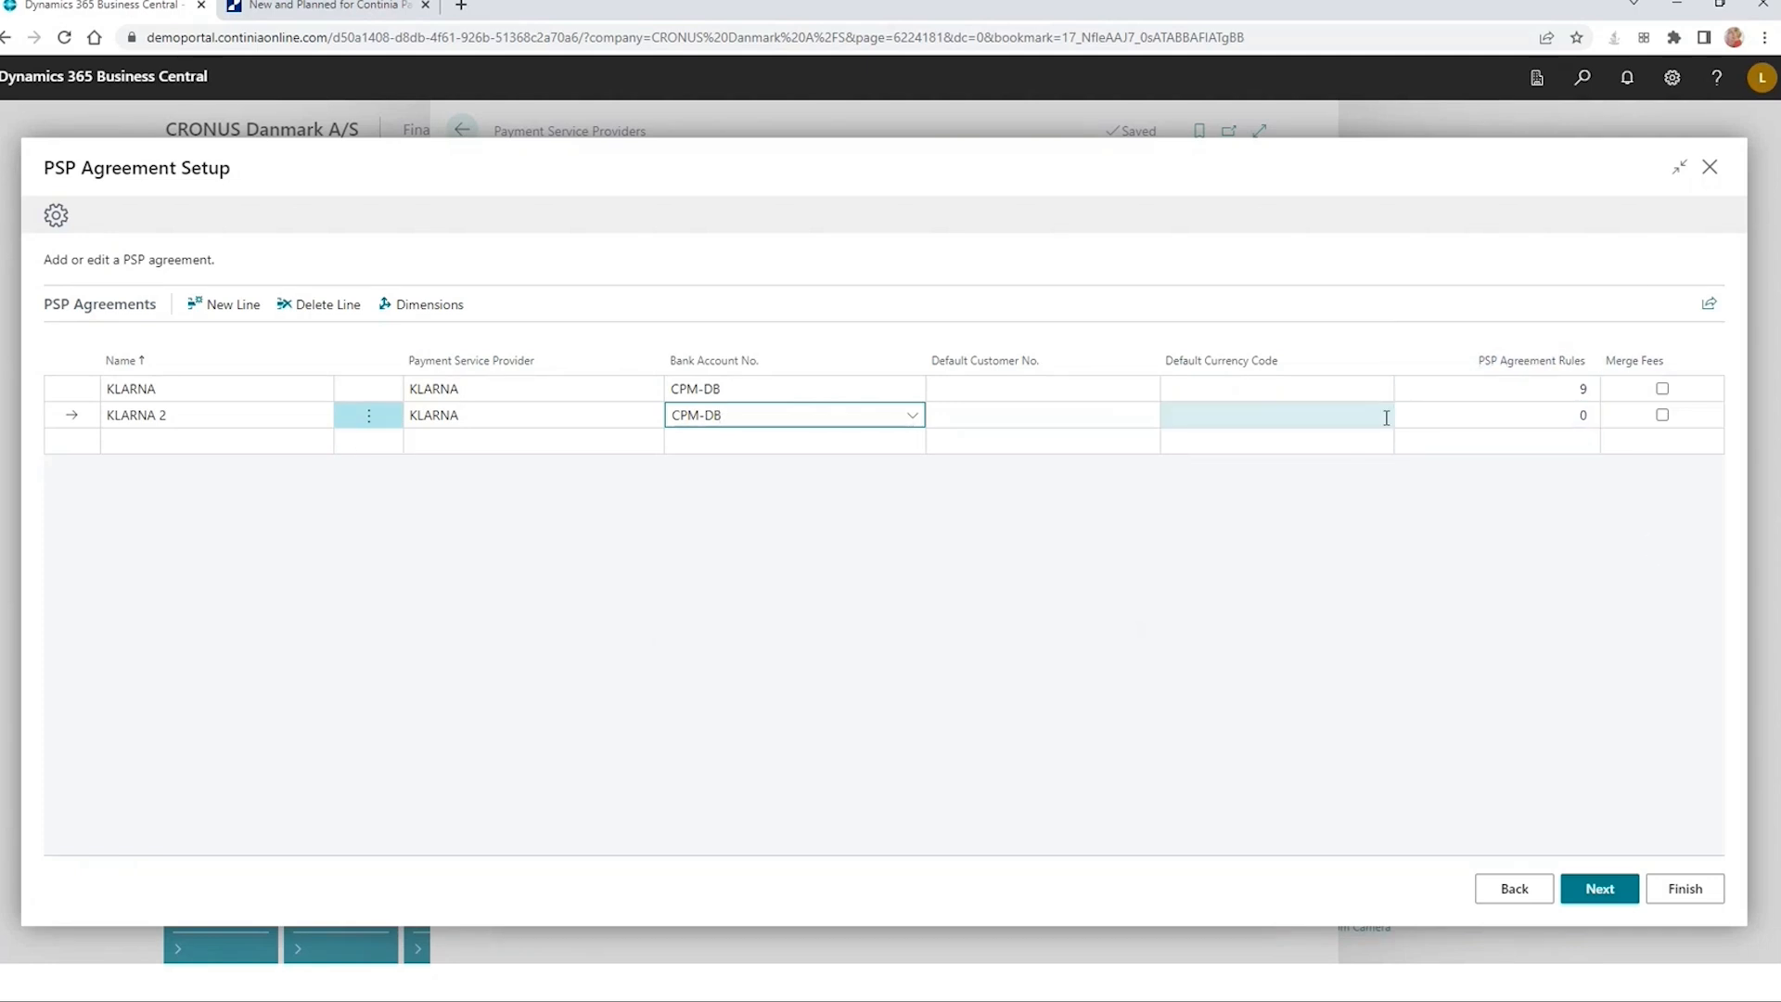
Step: Assign G/L account 01020 to every rule of the KLARNA 2 agreement, from FEE to REVERSAL_MERCHANT_PROTECTION, and finish the setup guide
click(1608, 894)
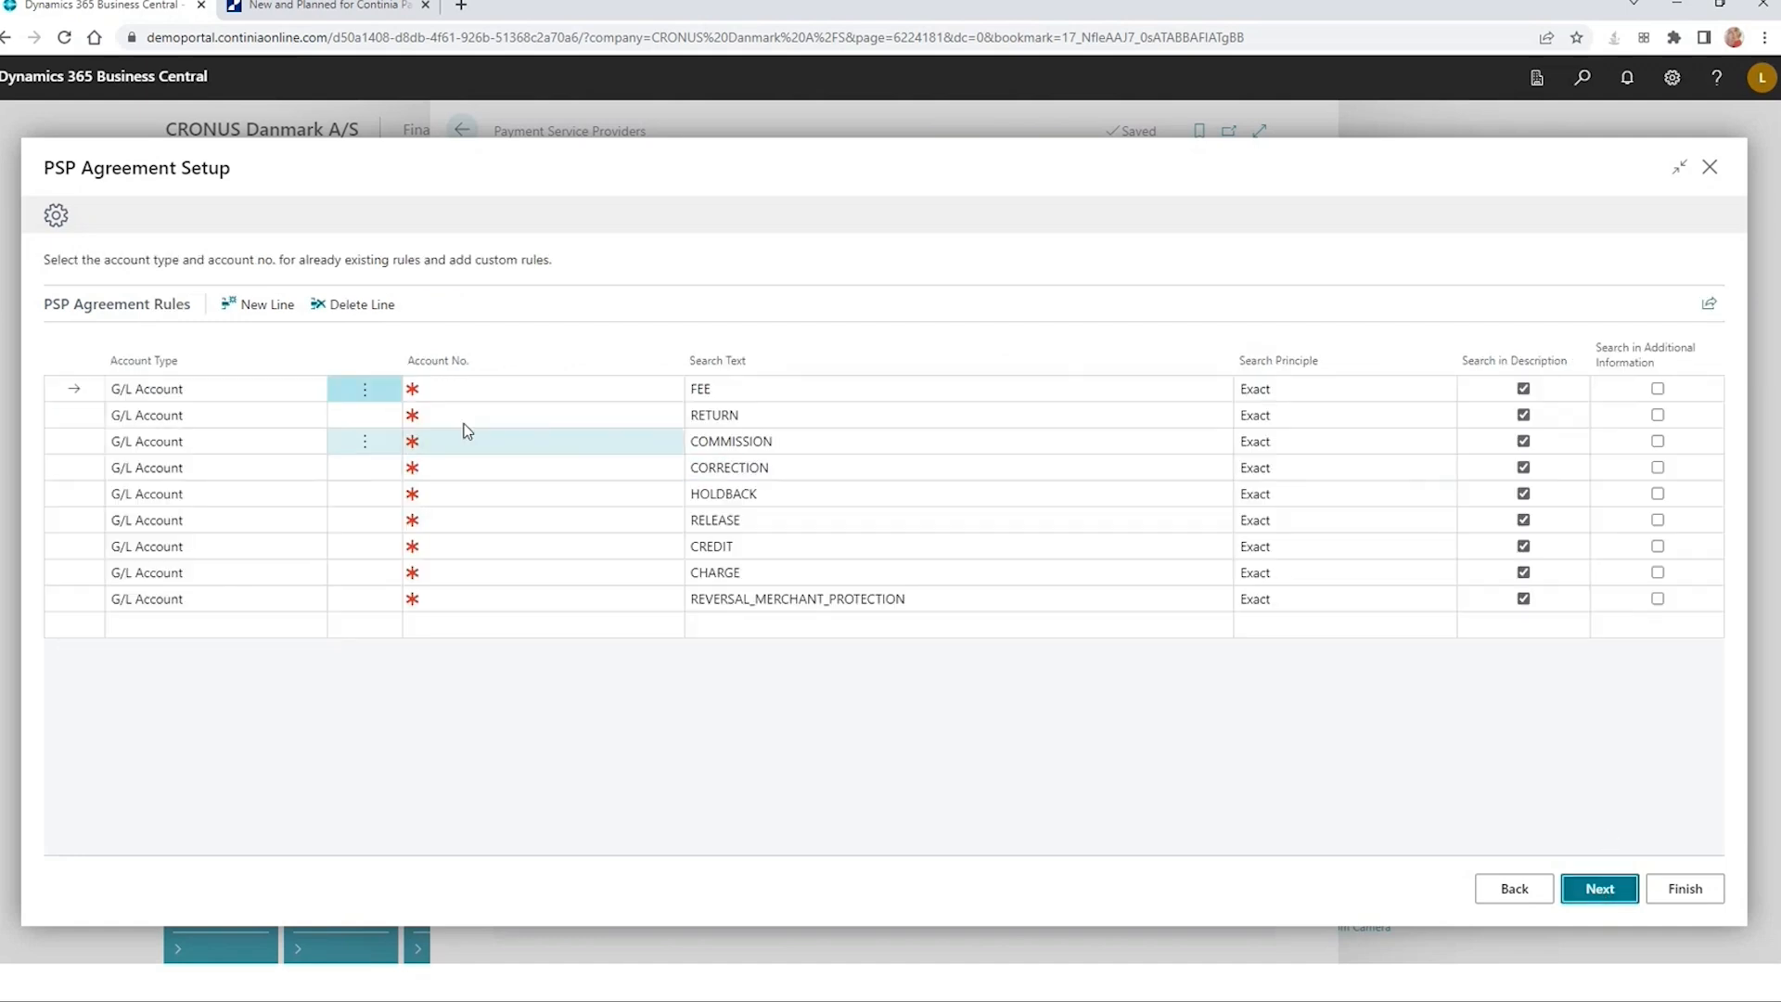
click(486, 389)
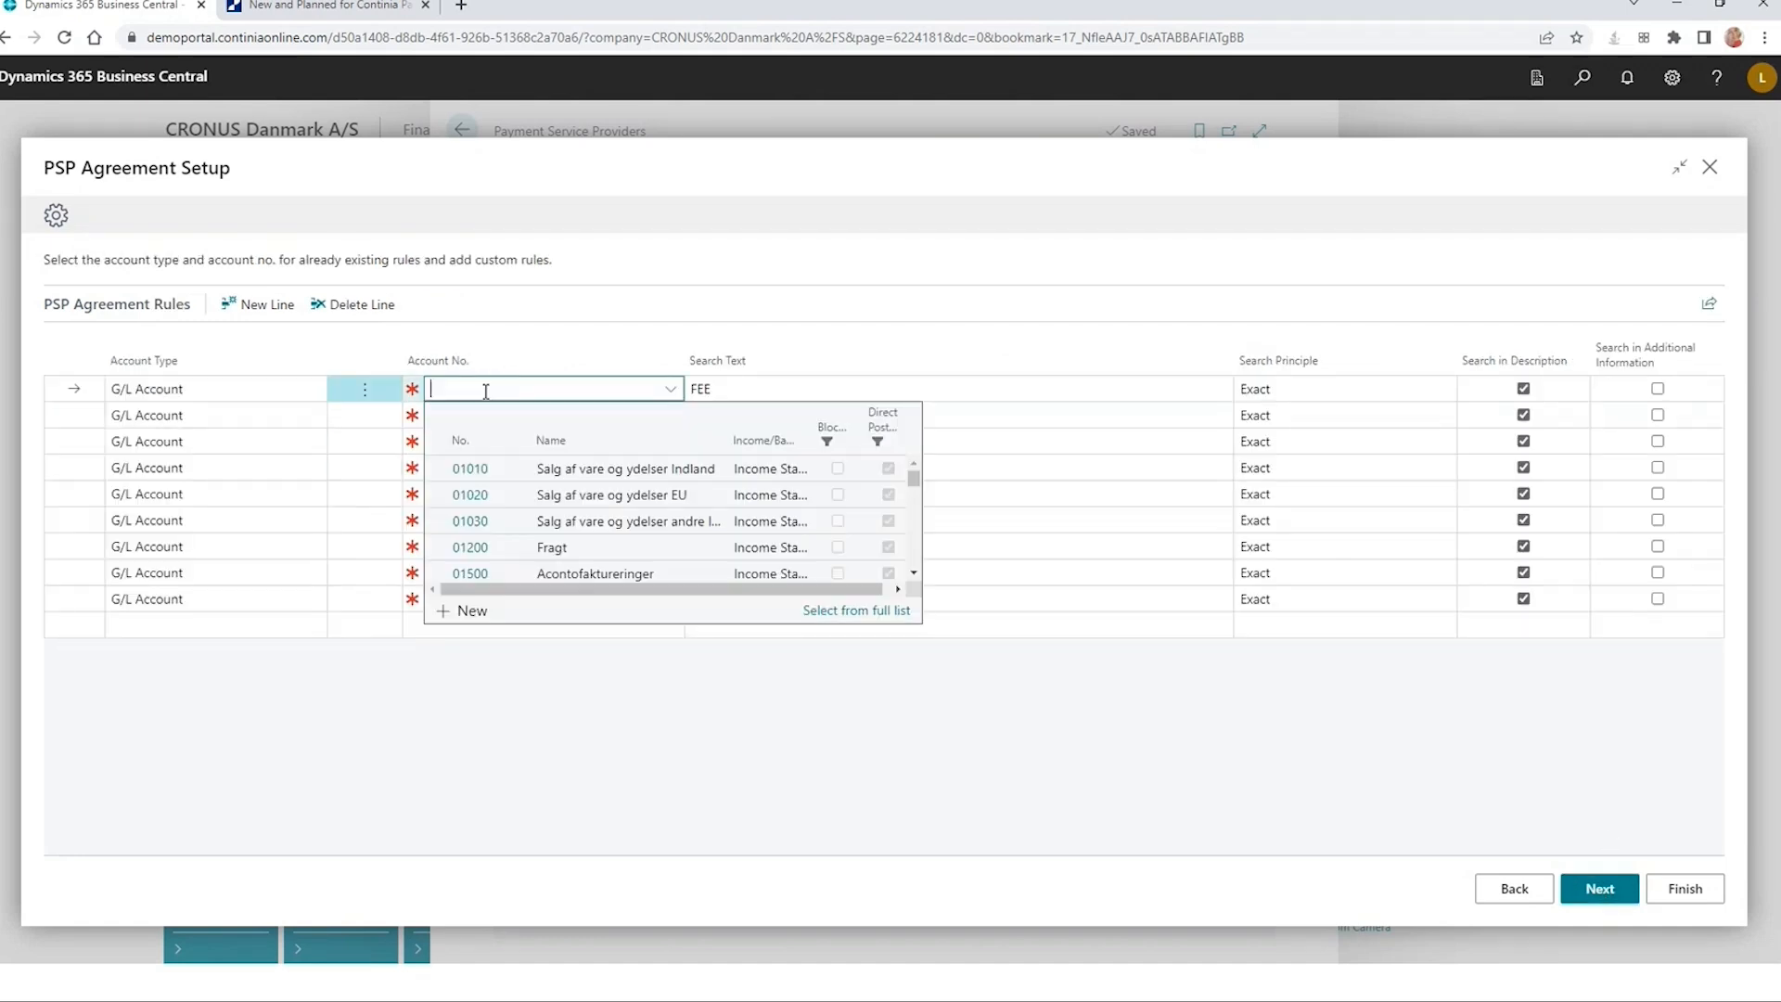
click(507, 496)
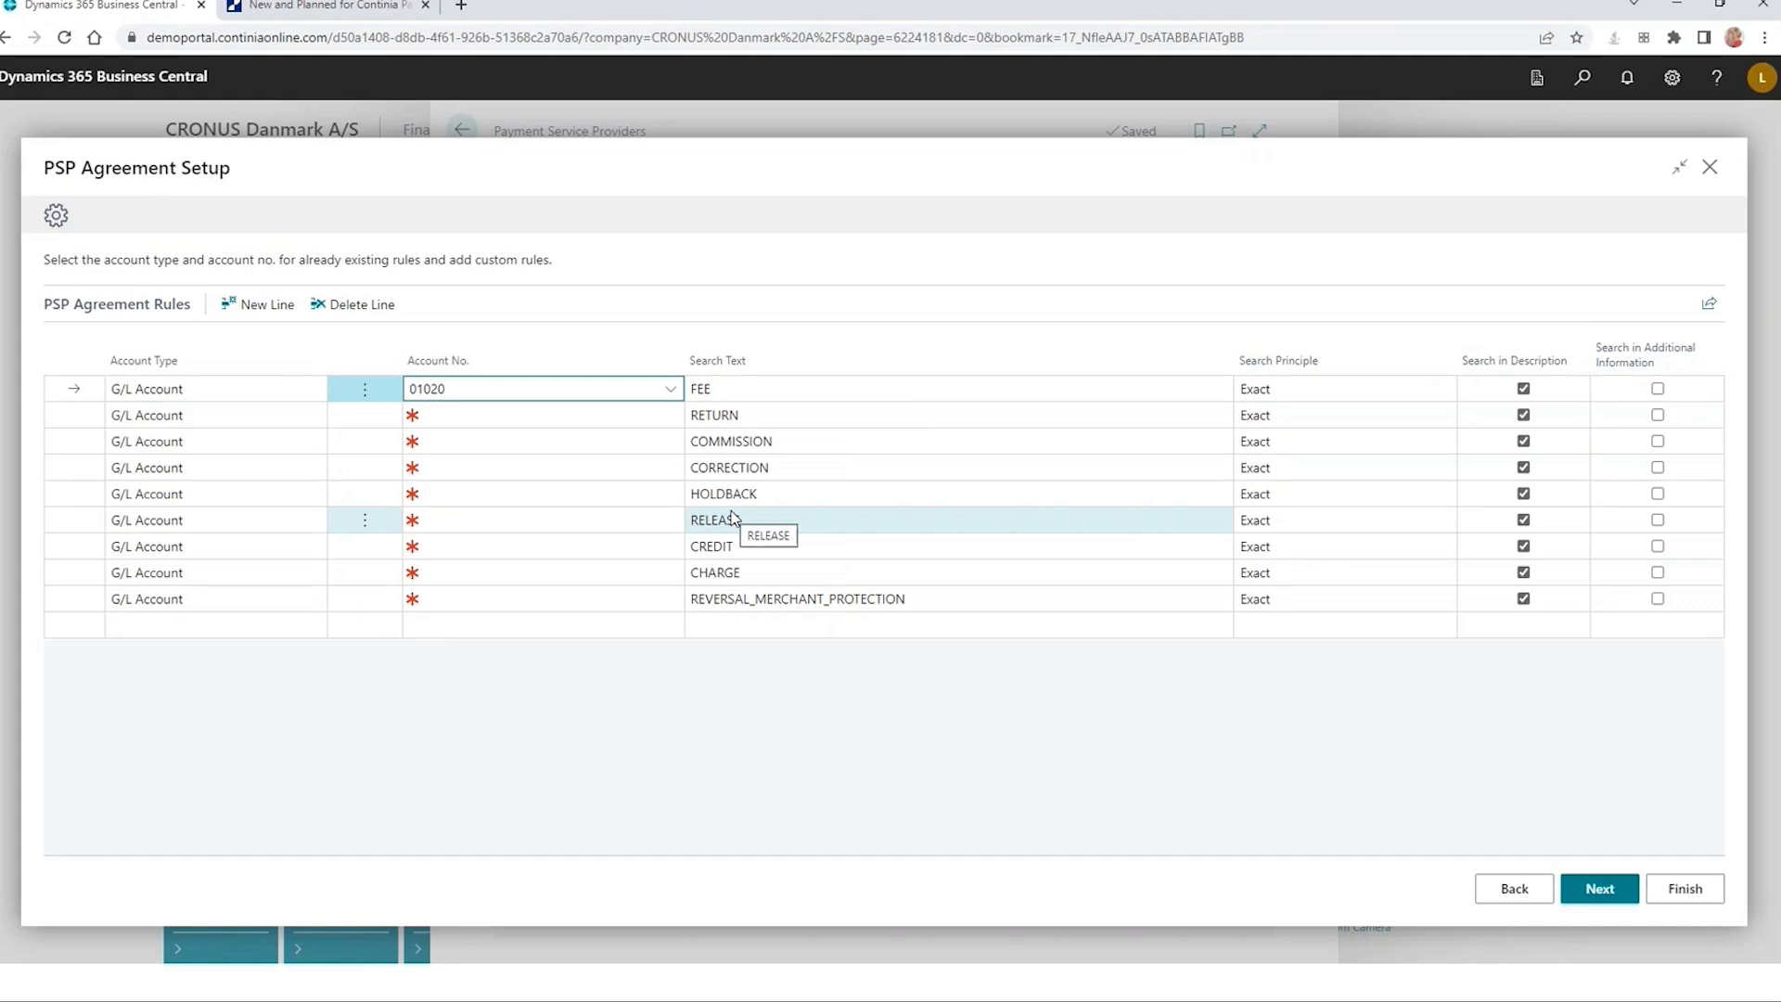
key(Down)
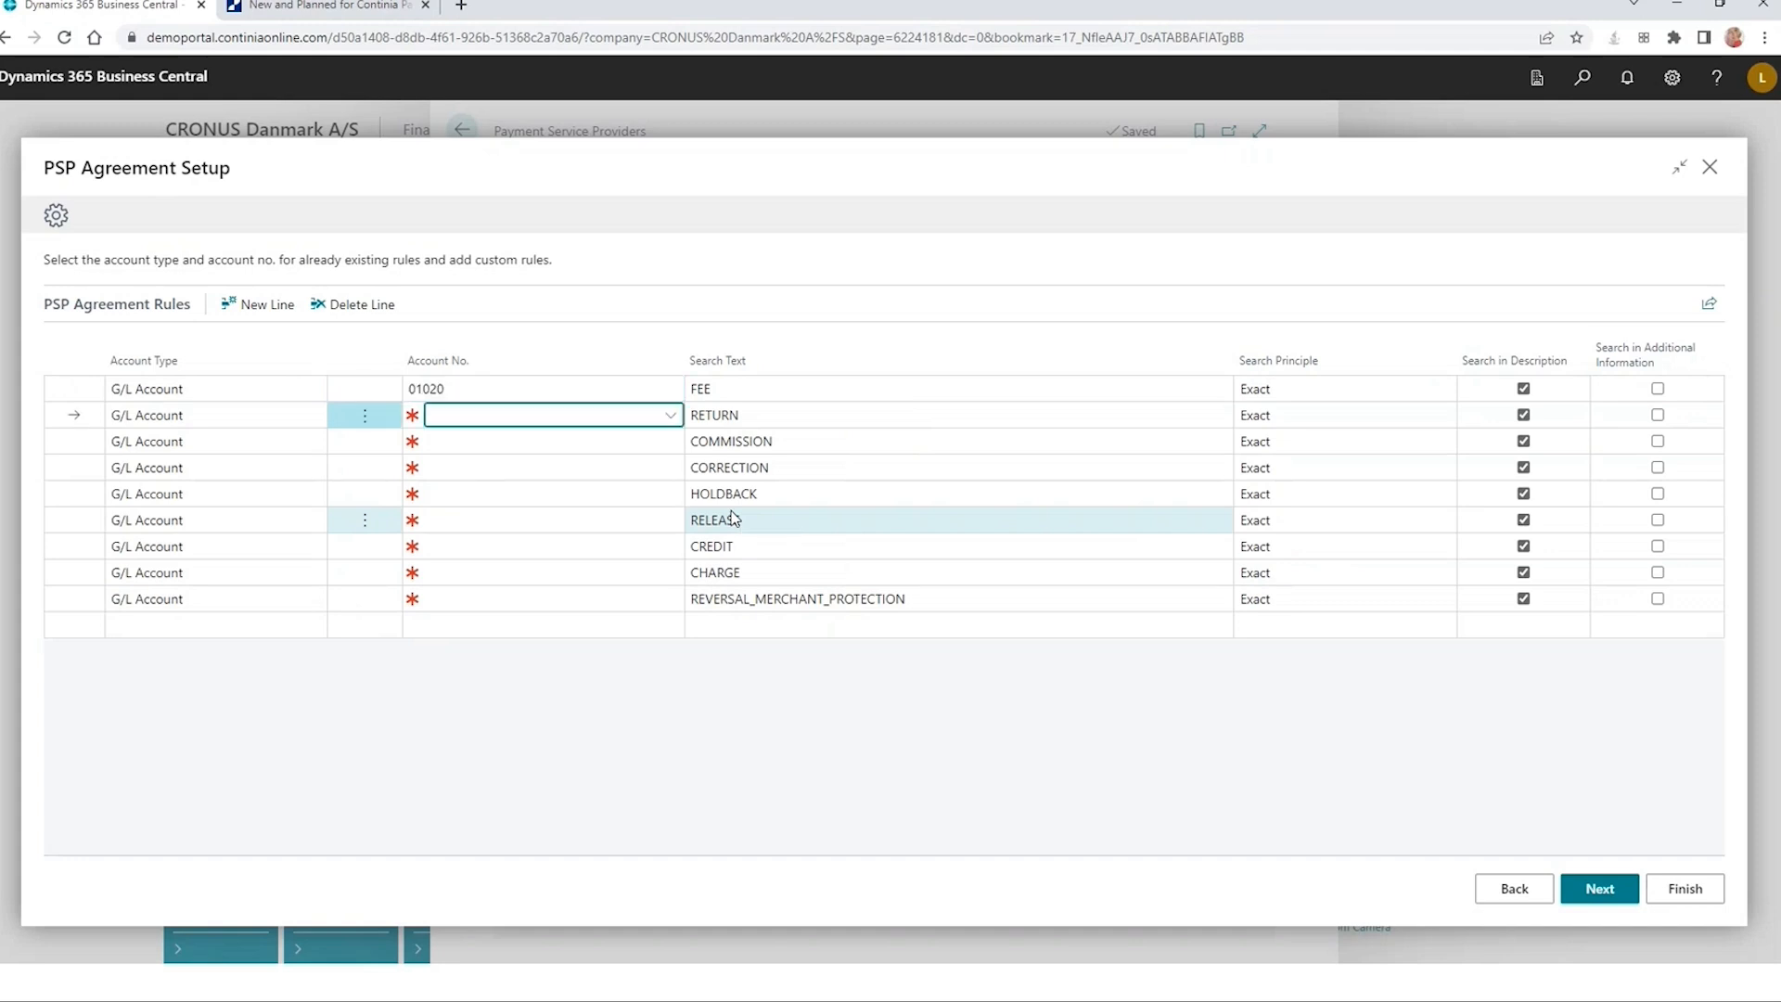
key(F8)
key(Down)
key(F8)
key(Down)
key(F8)
key(Down)
key(F8)
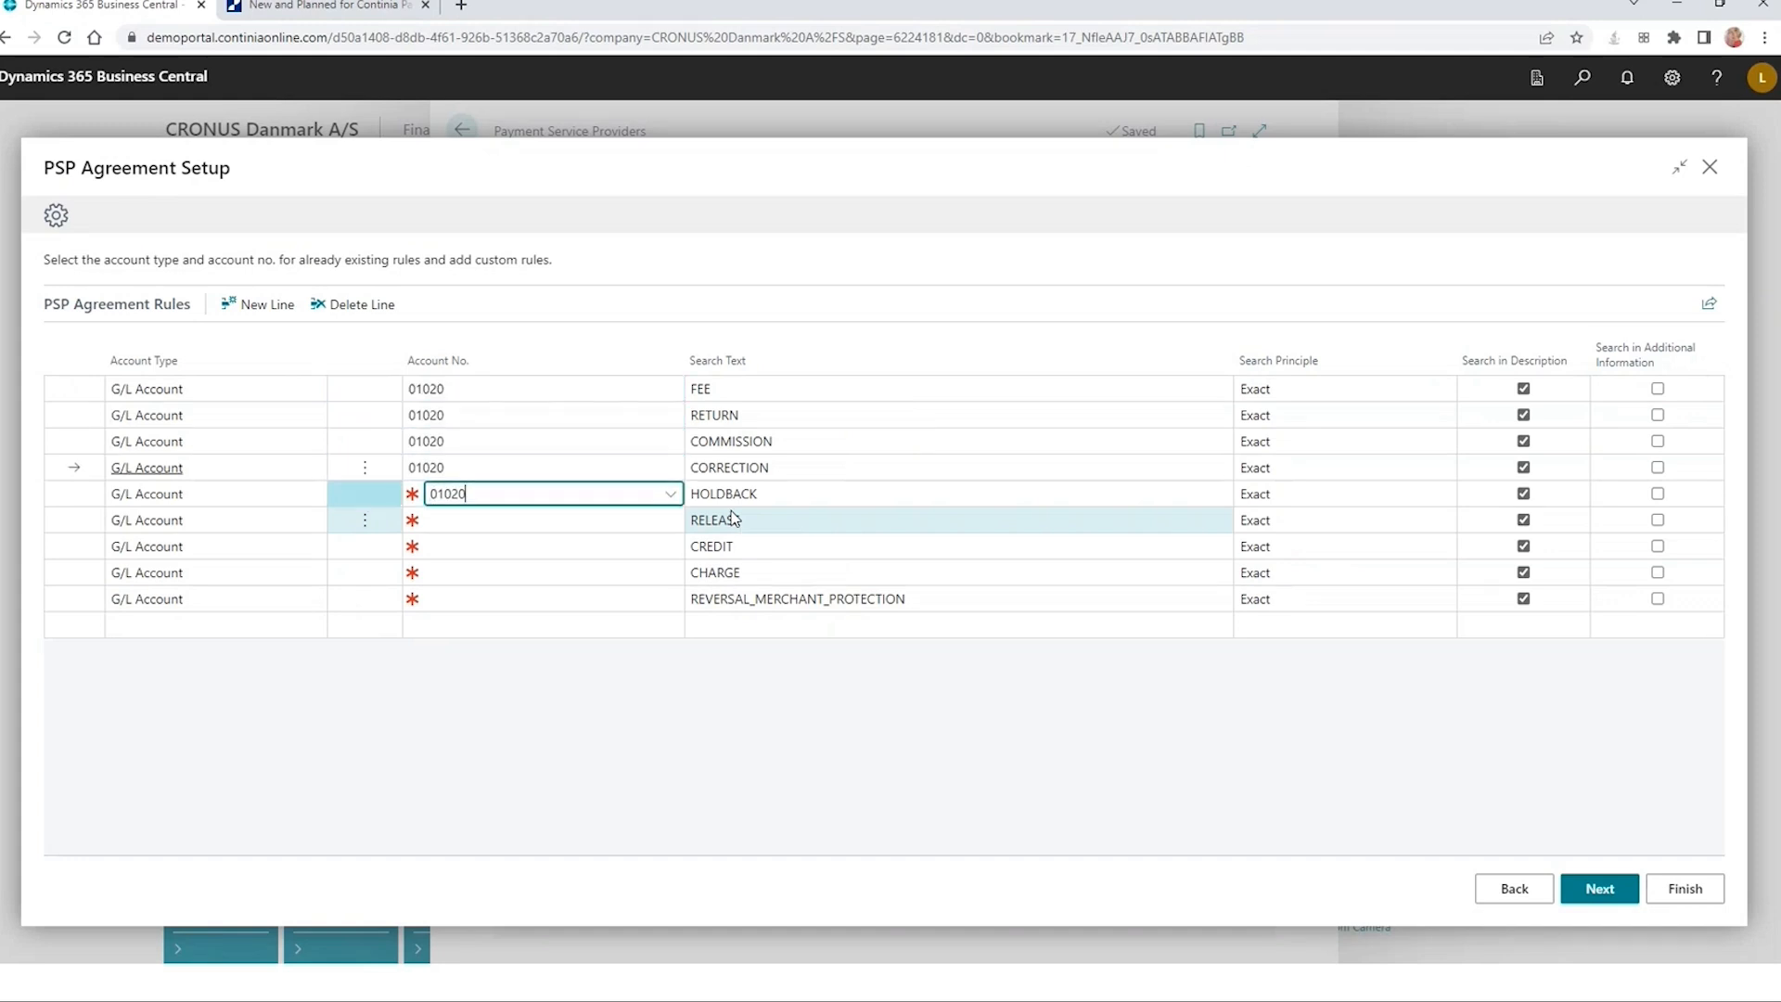
key(Down)
key(F8)
key(Down)
key(F8)
key(Down)
key(F8)
key(Down)
key(F8)
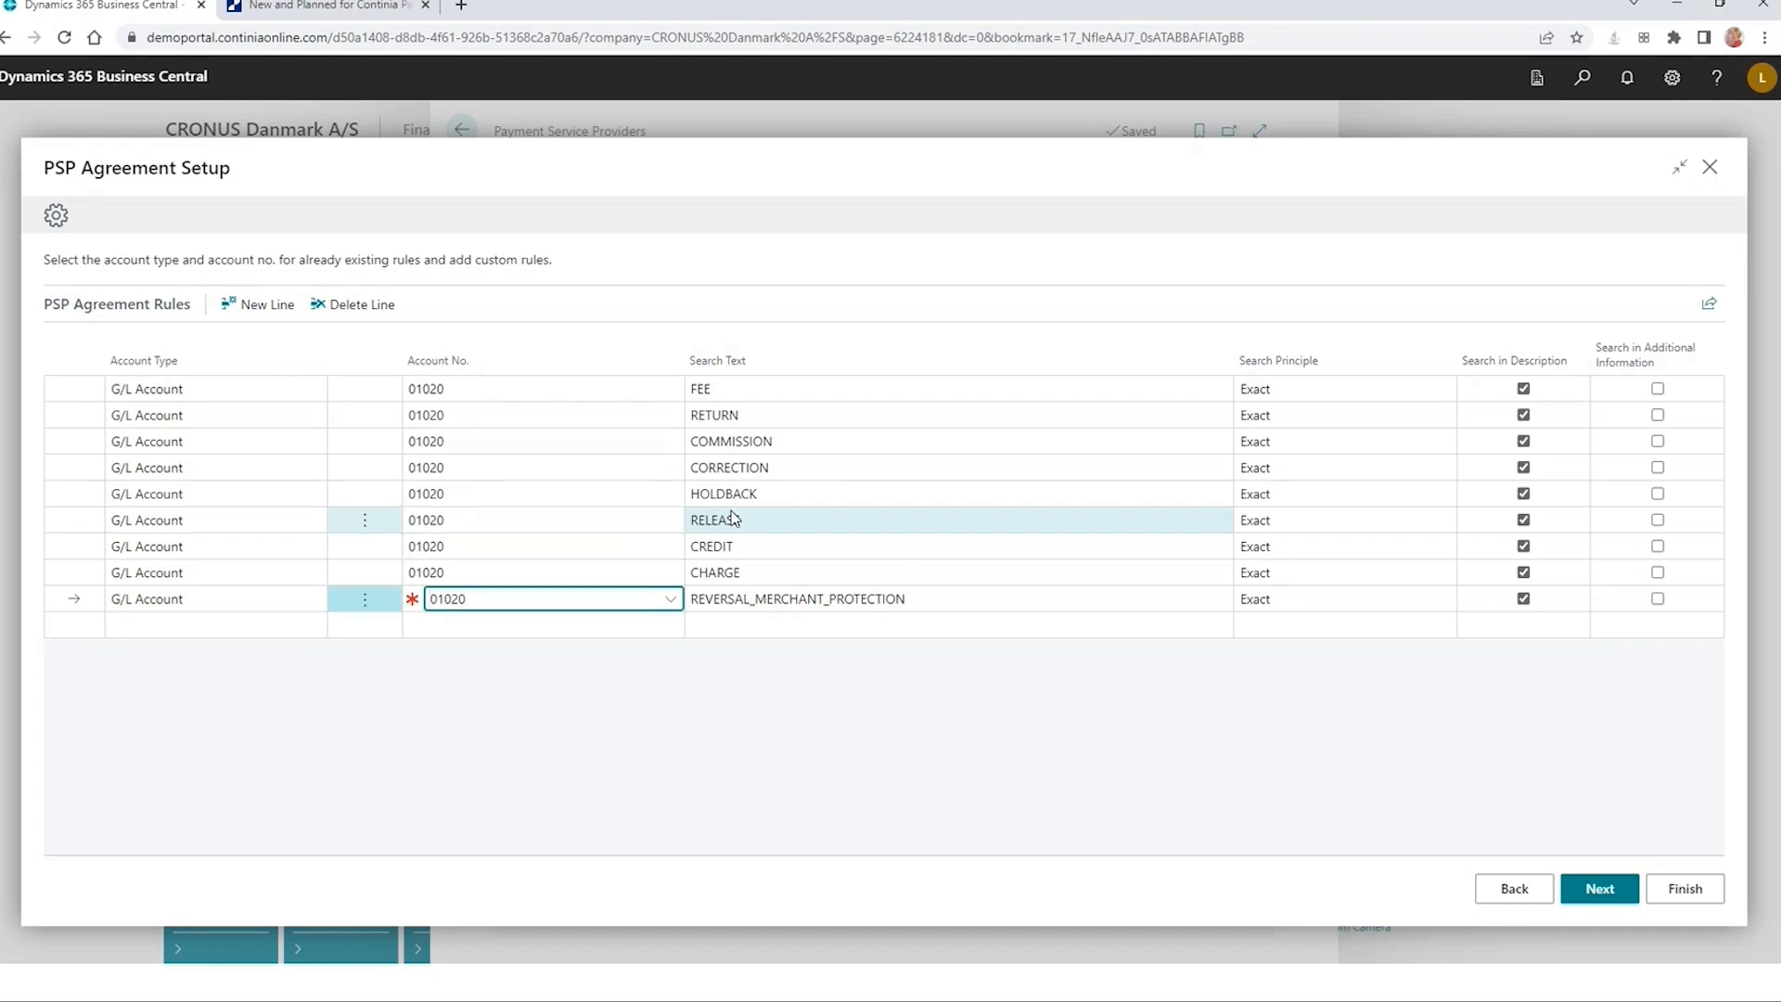
key(Tab)
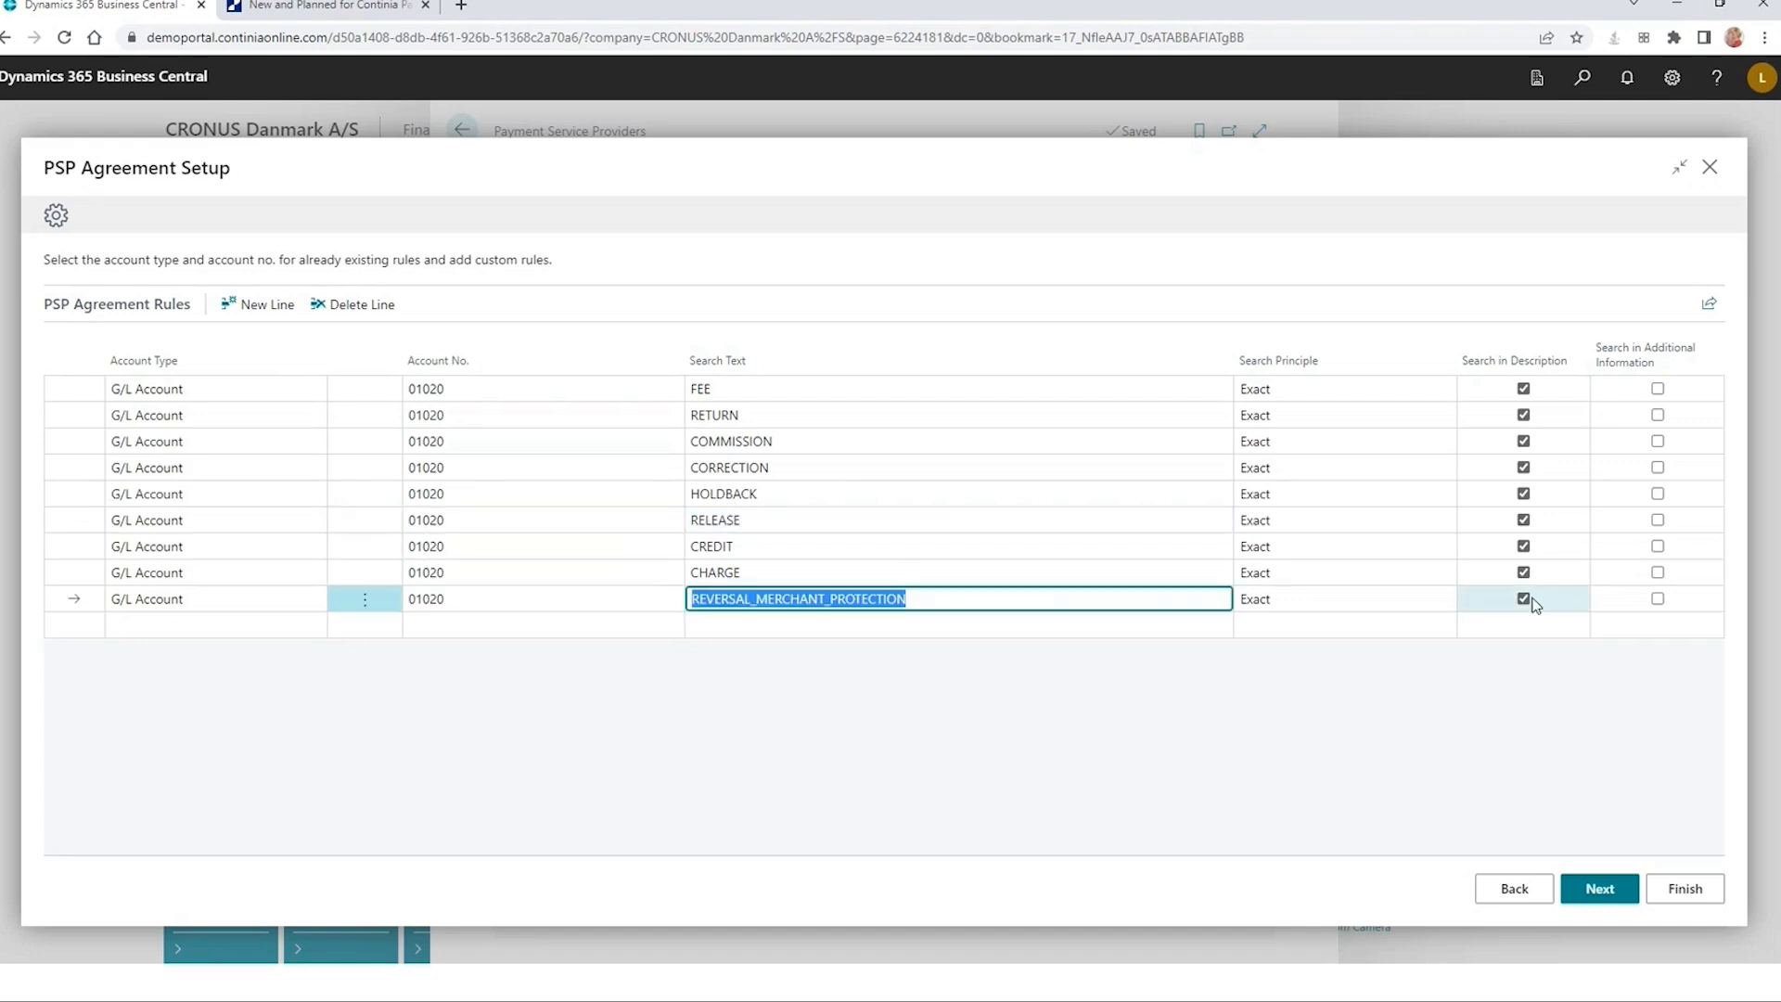
click(1592, 896)
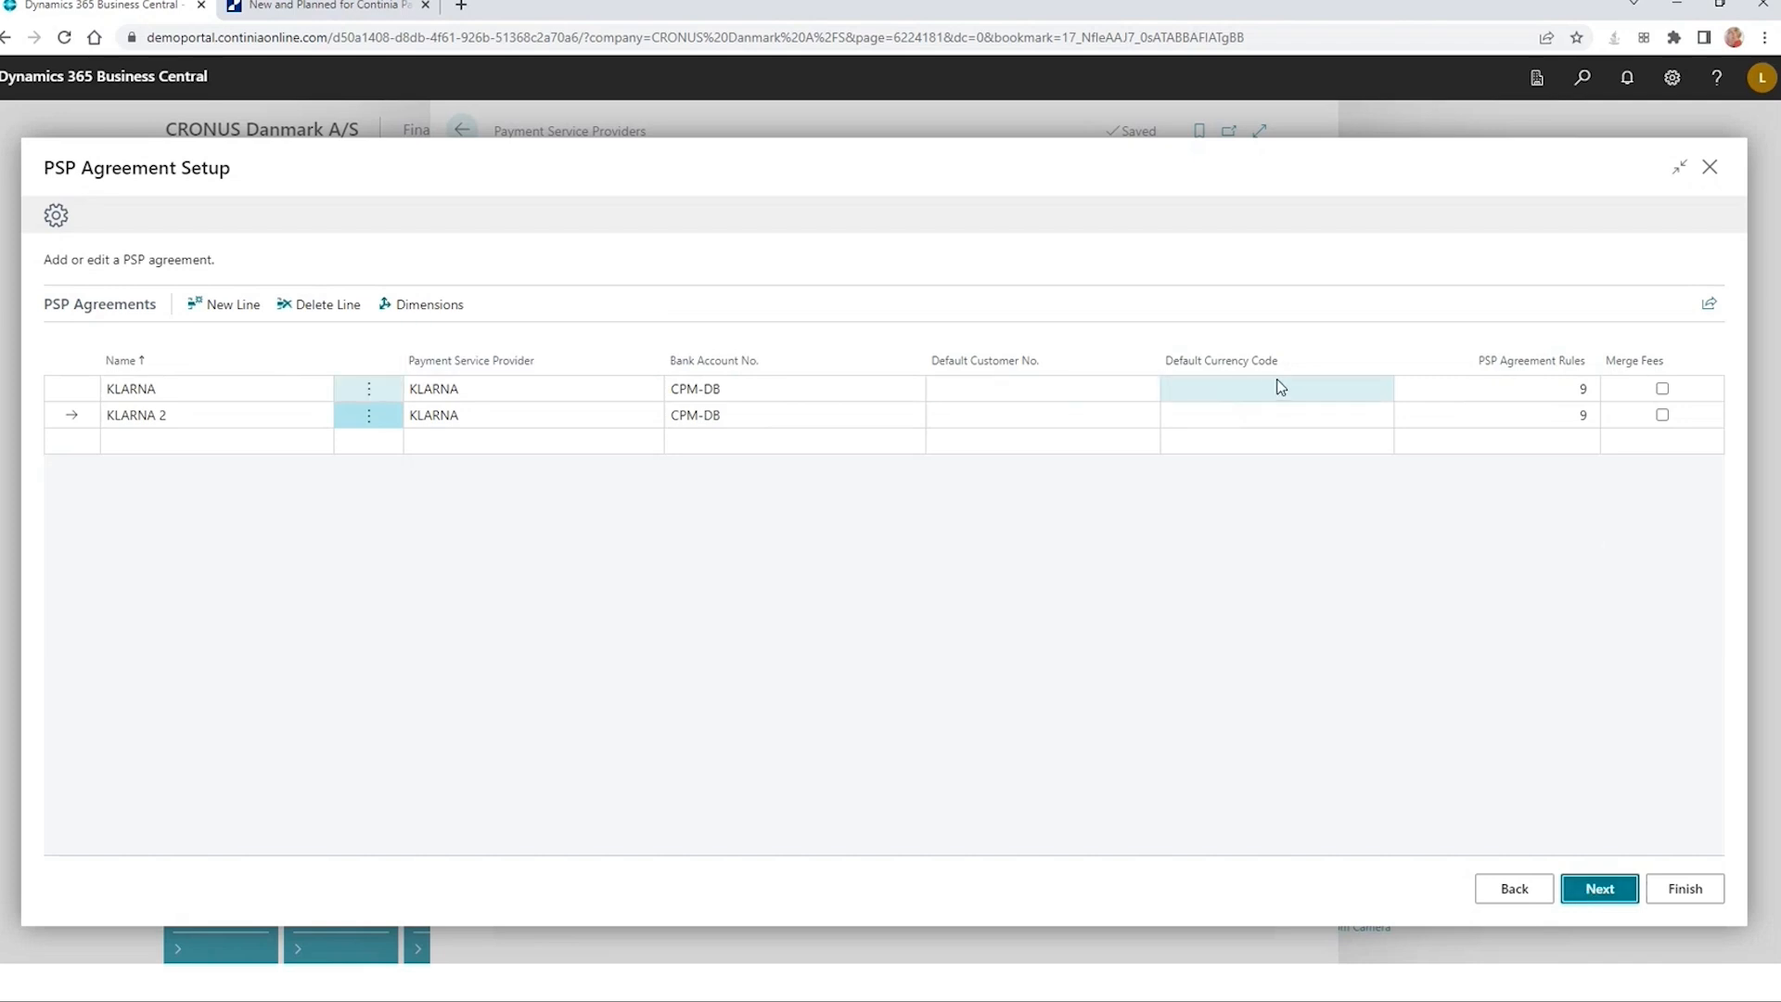
click(1681, 891)
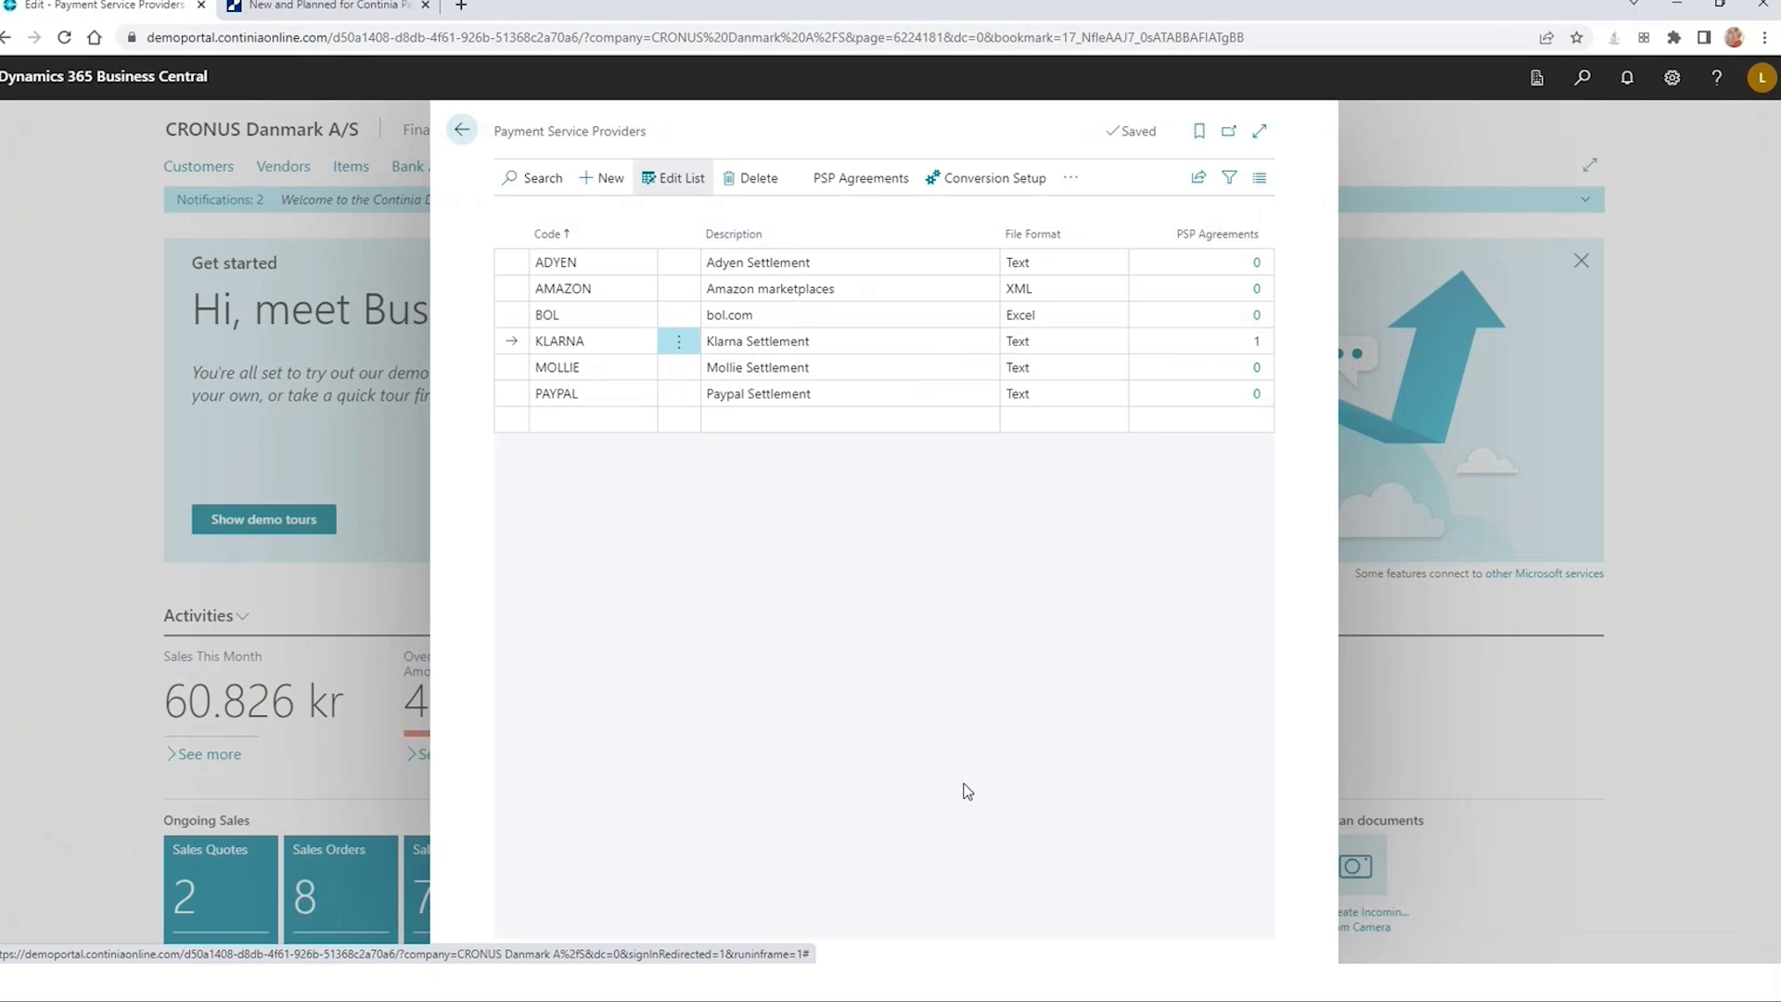
Step: Open the PSP agreements list and display the agreement rules for KLARNA
click(853, 176)
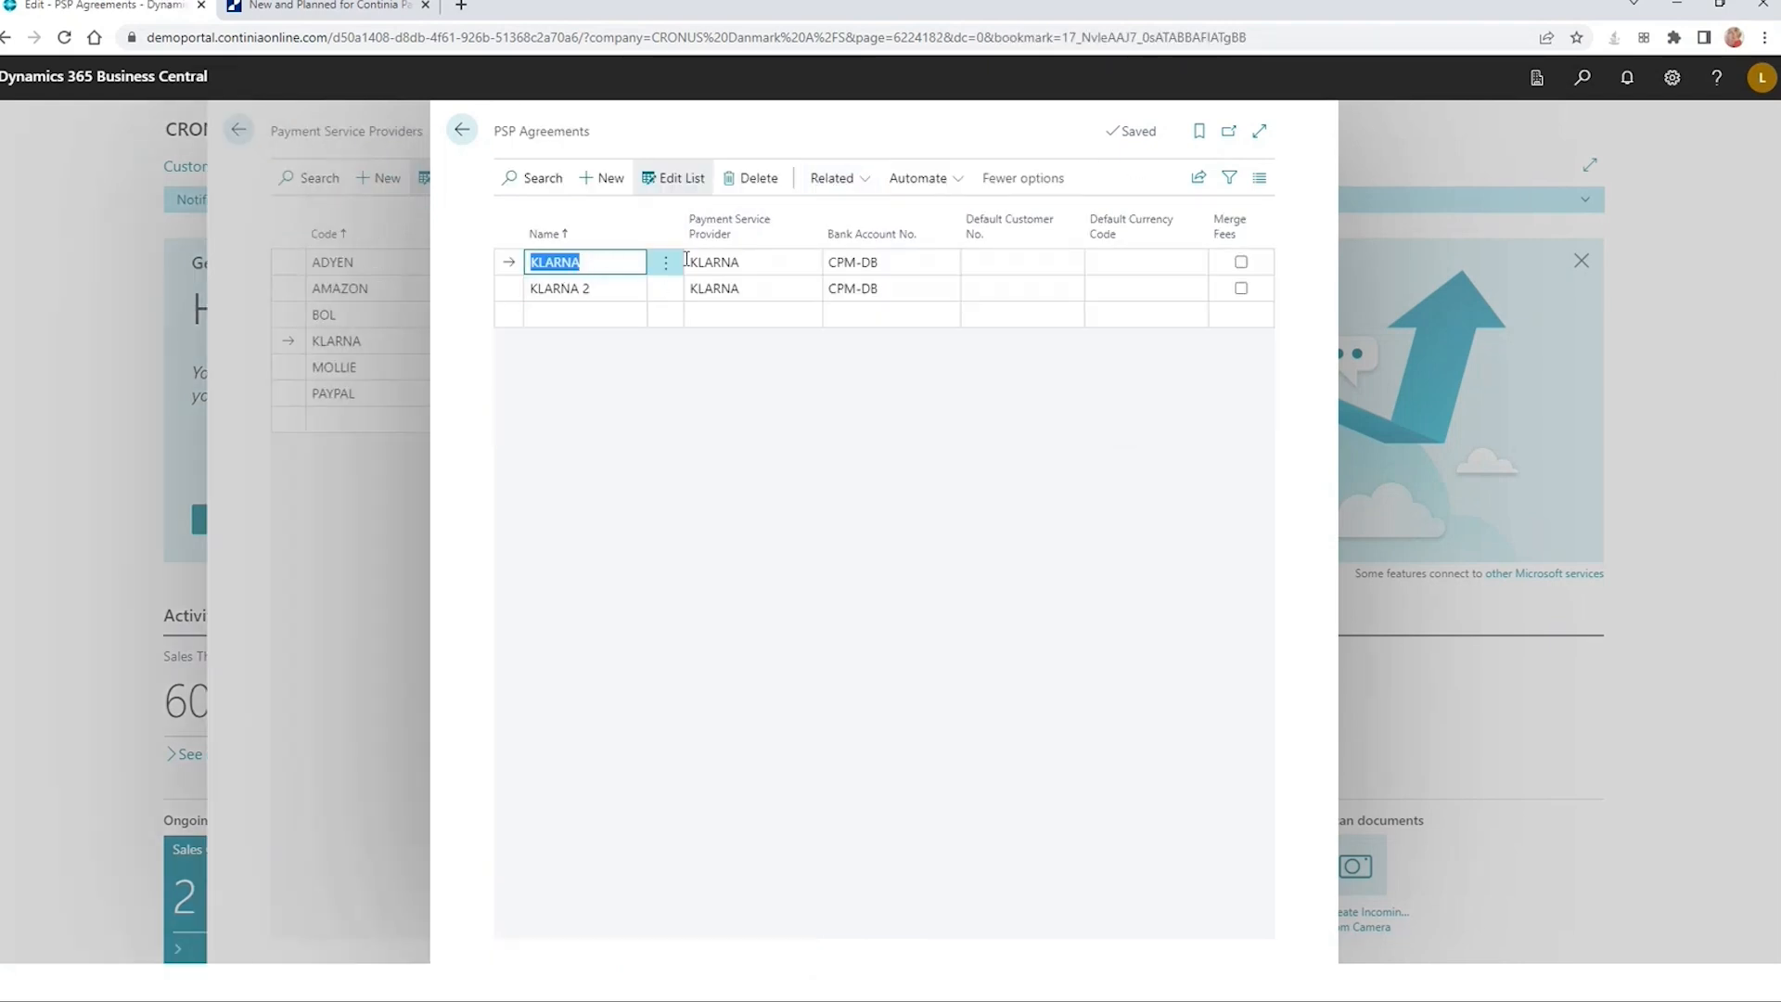
click(835, 178)
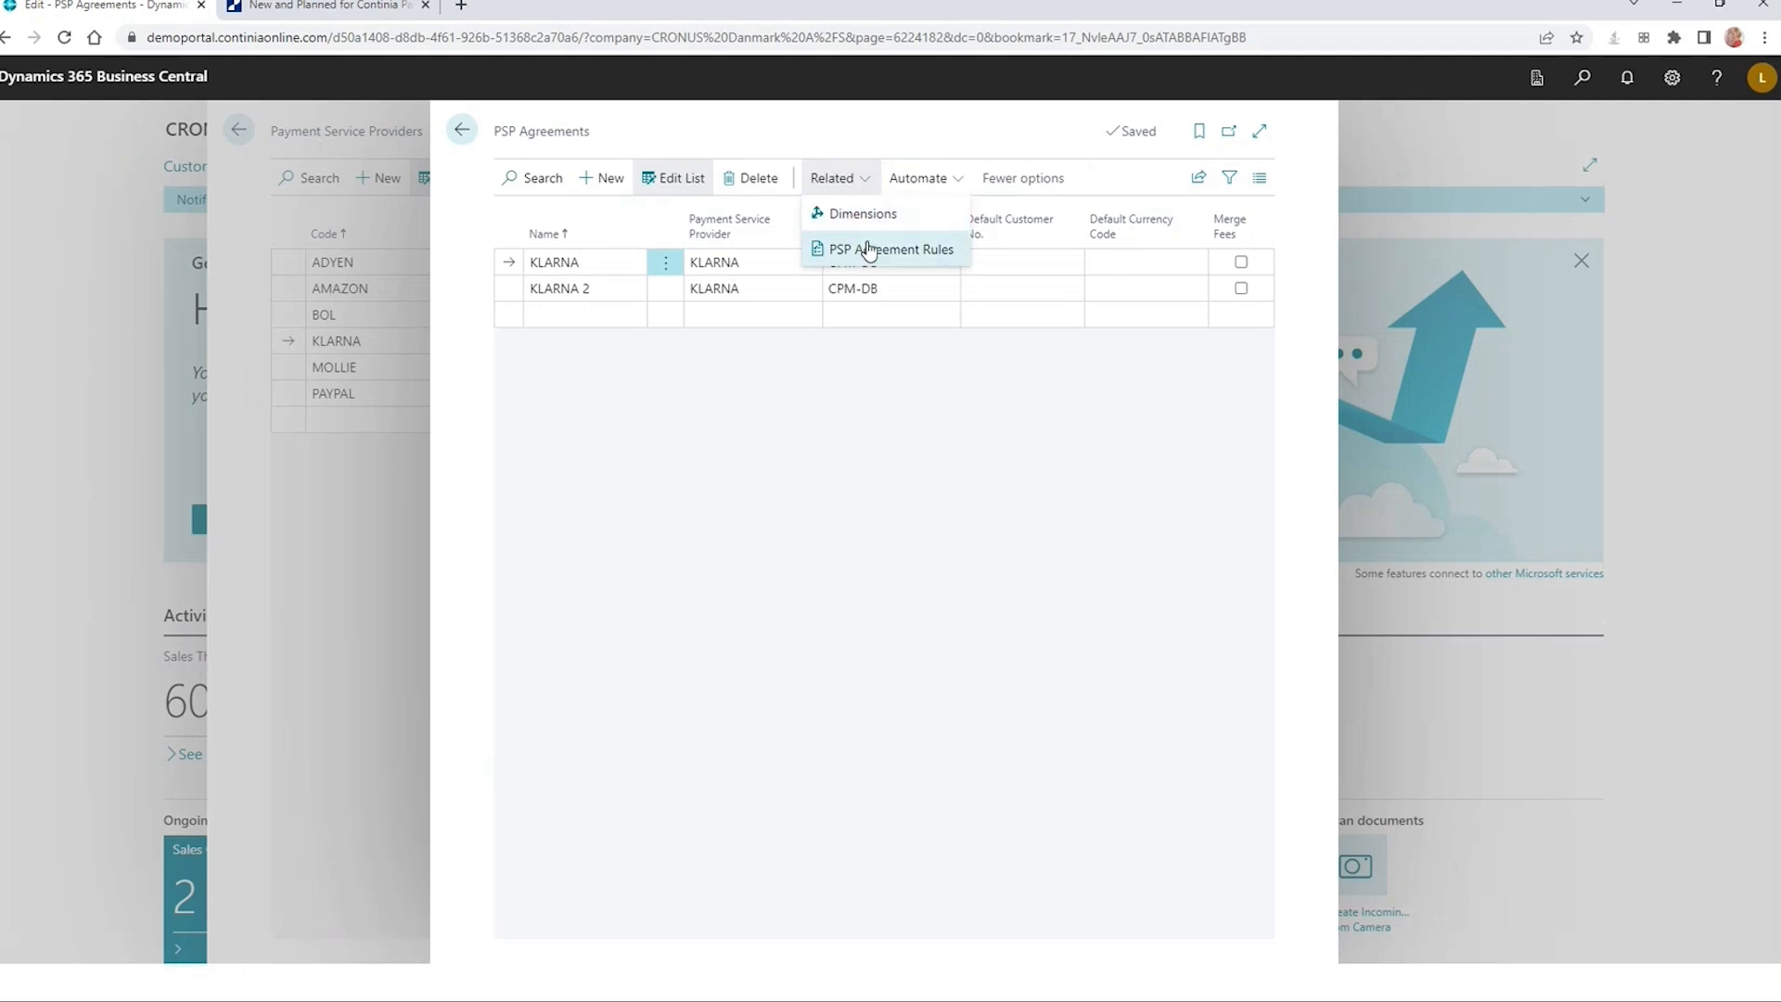
click(869, 249)
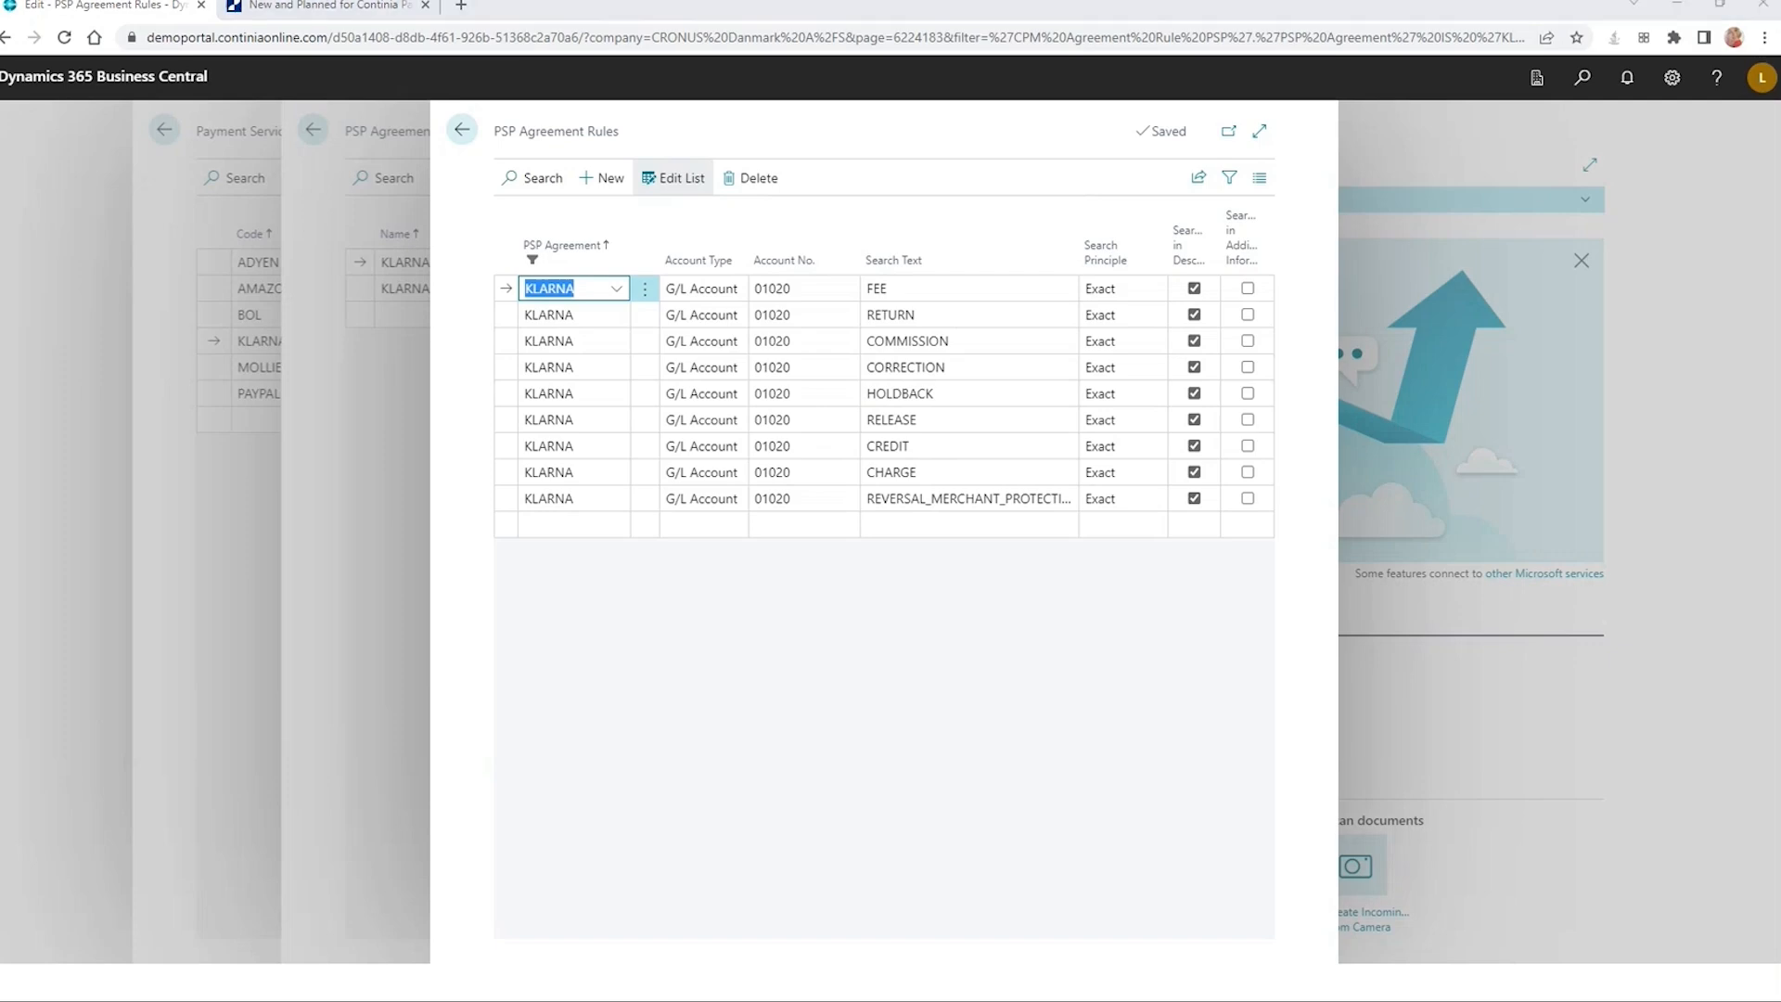
Step: Bring the Excel workbook Book1 into view and examine the SALE and RETURN transaction types on the whatsnew sheet
drag(1780, 156, 1156, 144)
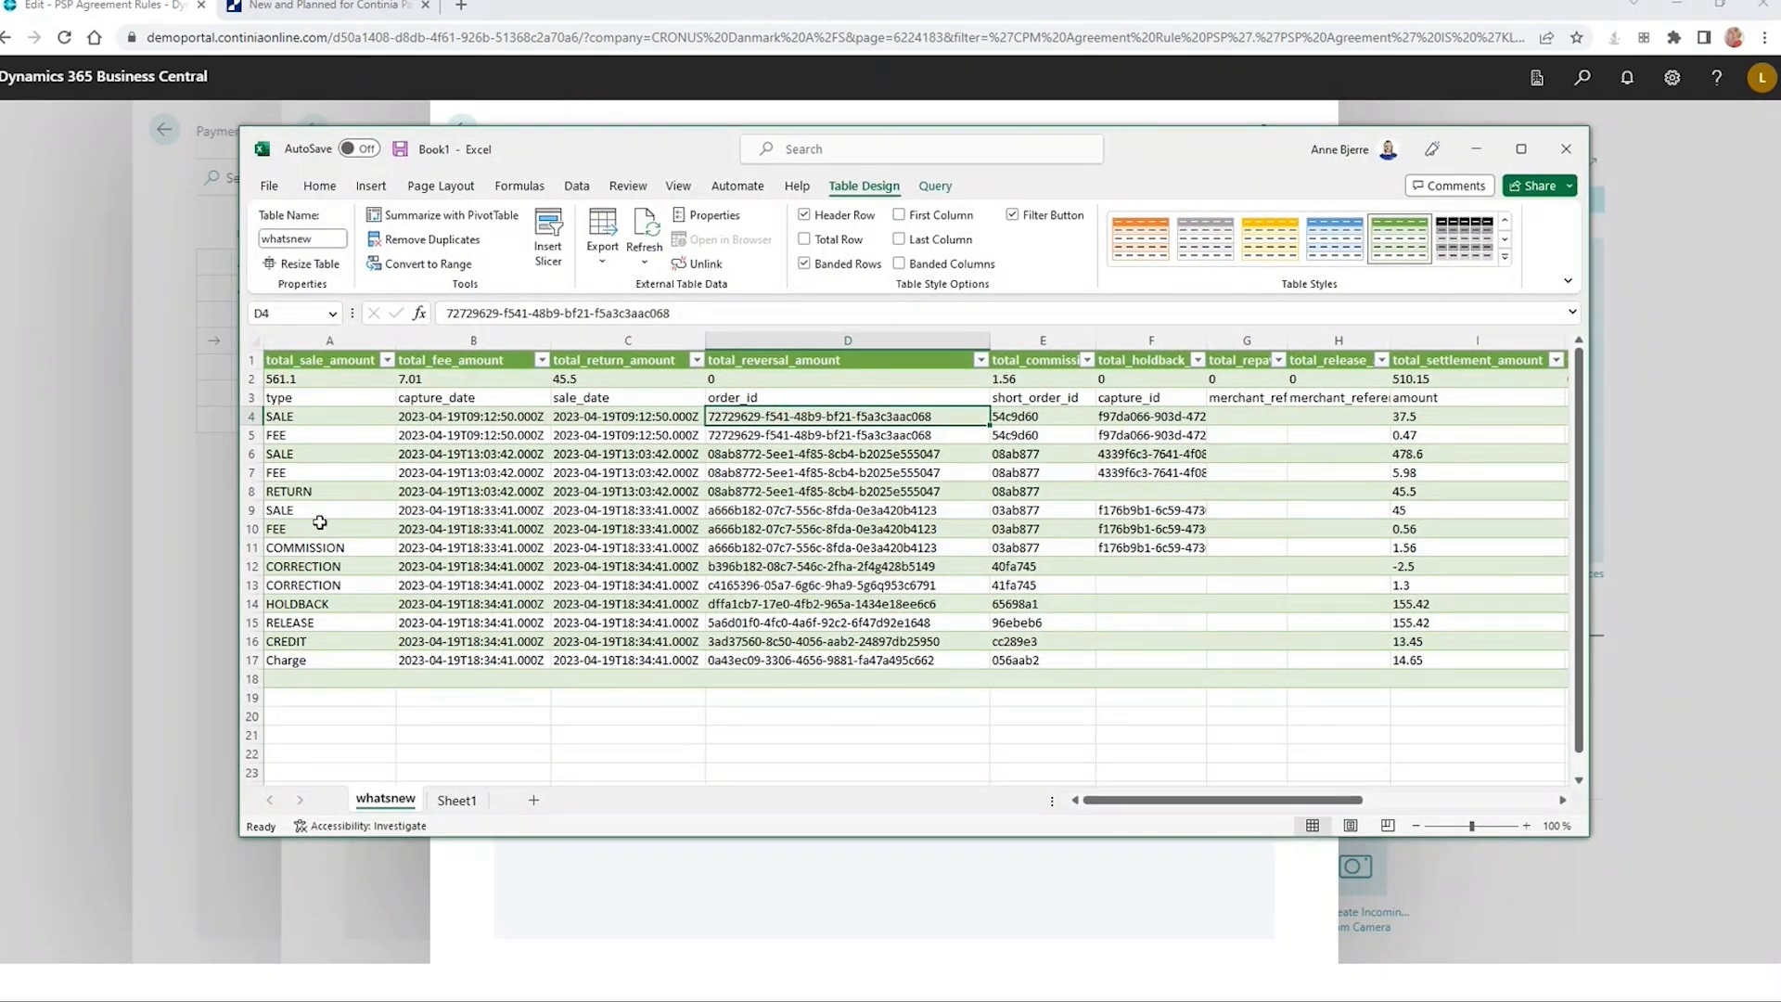
click(314, 415)
click(311, 454)
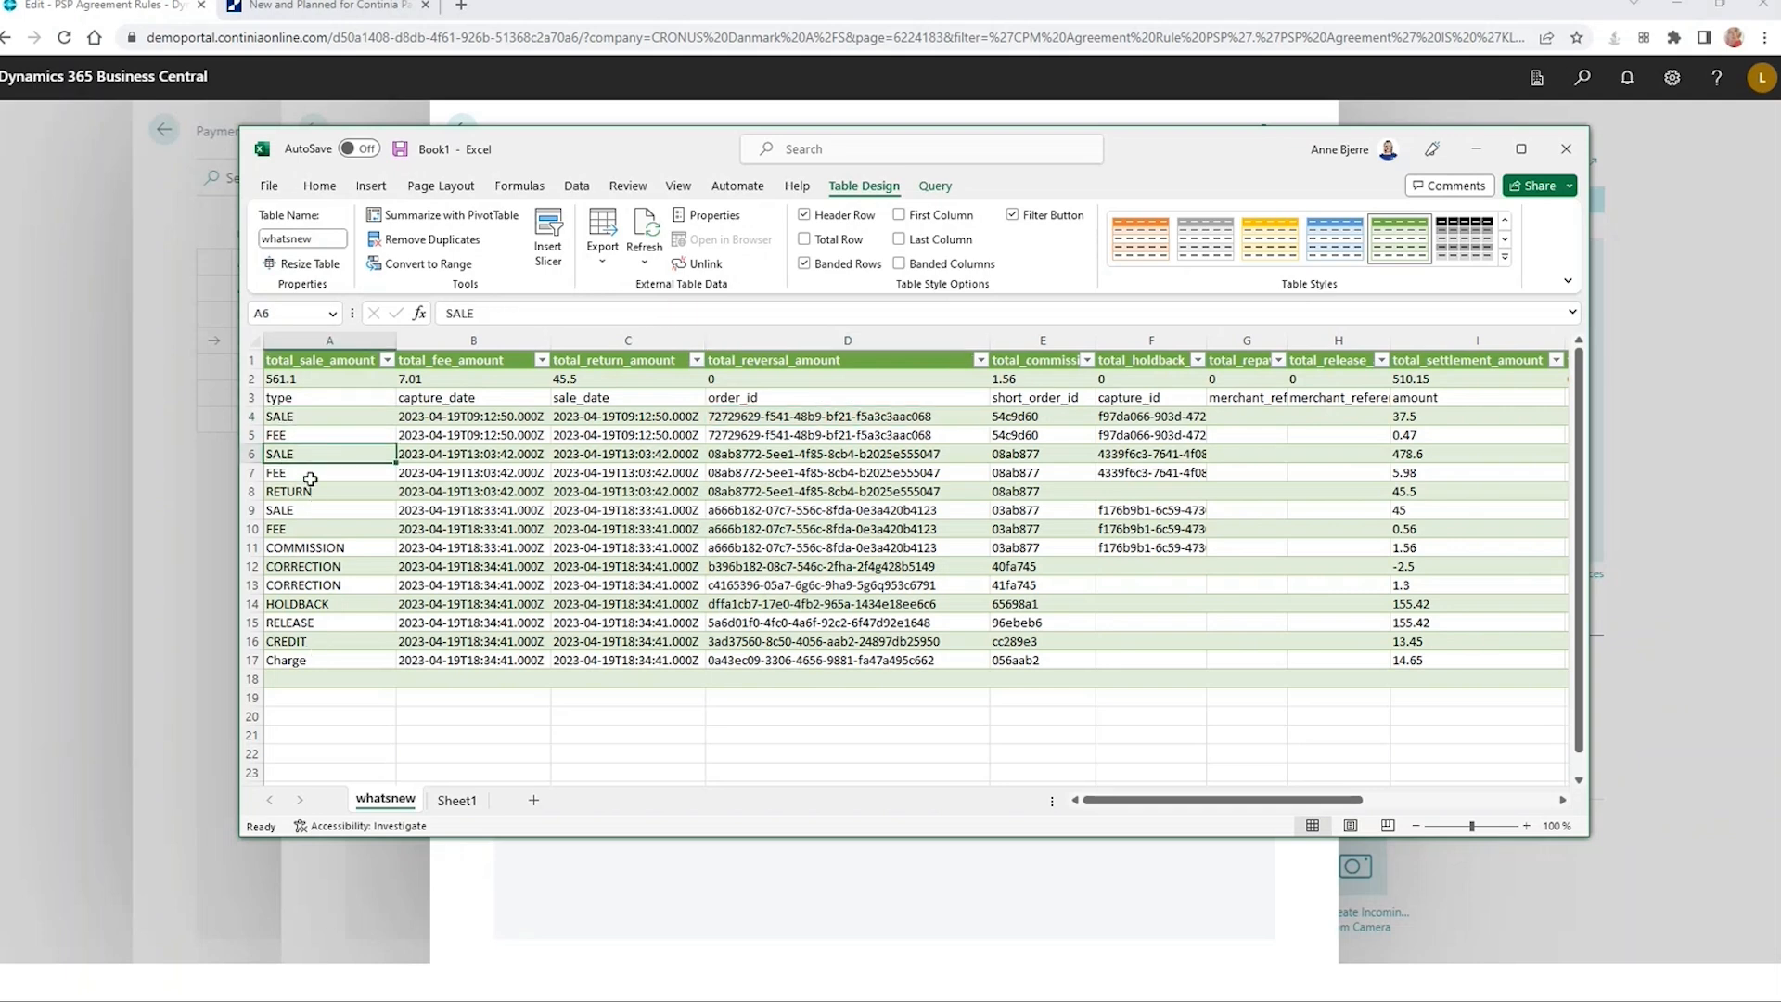
click(311, 491)
click(311, 510)
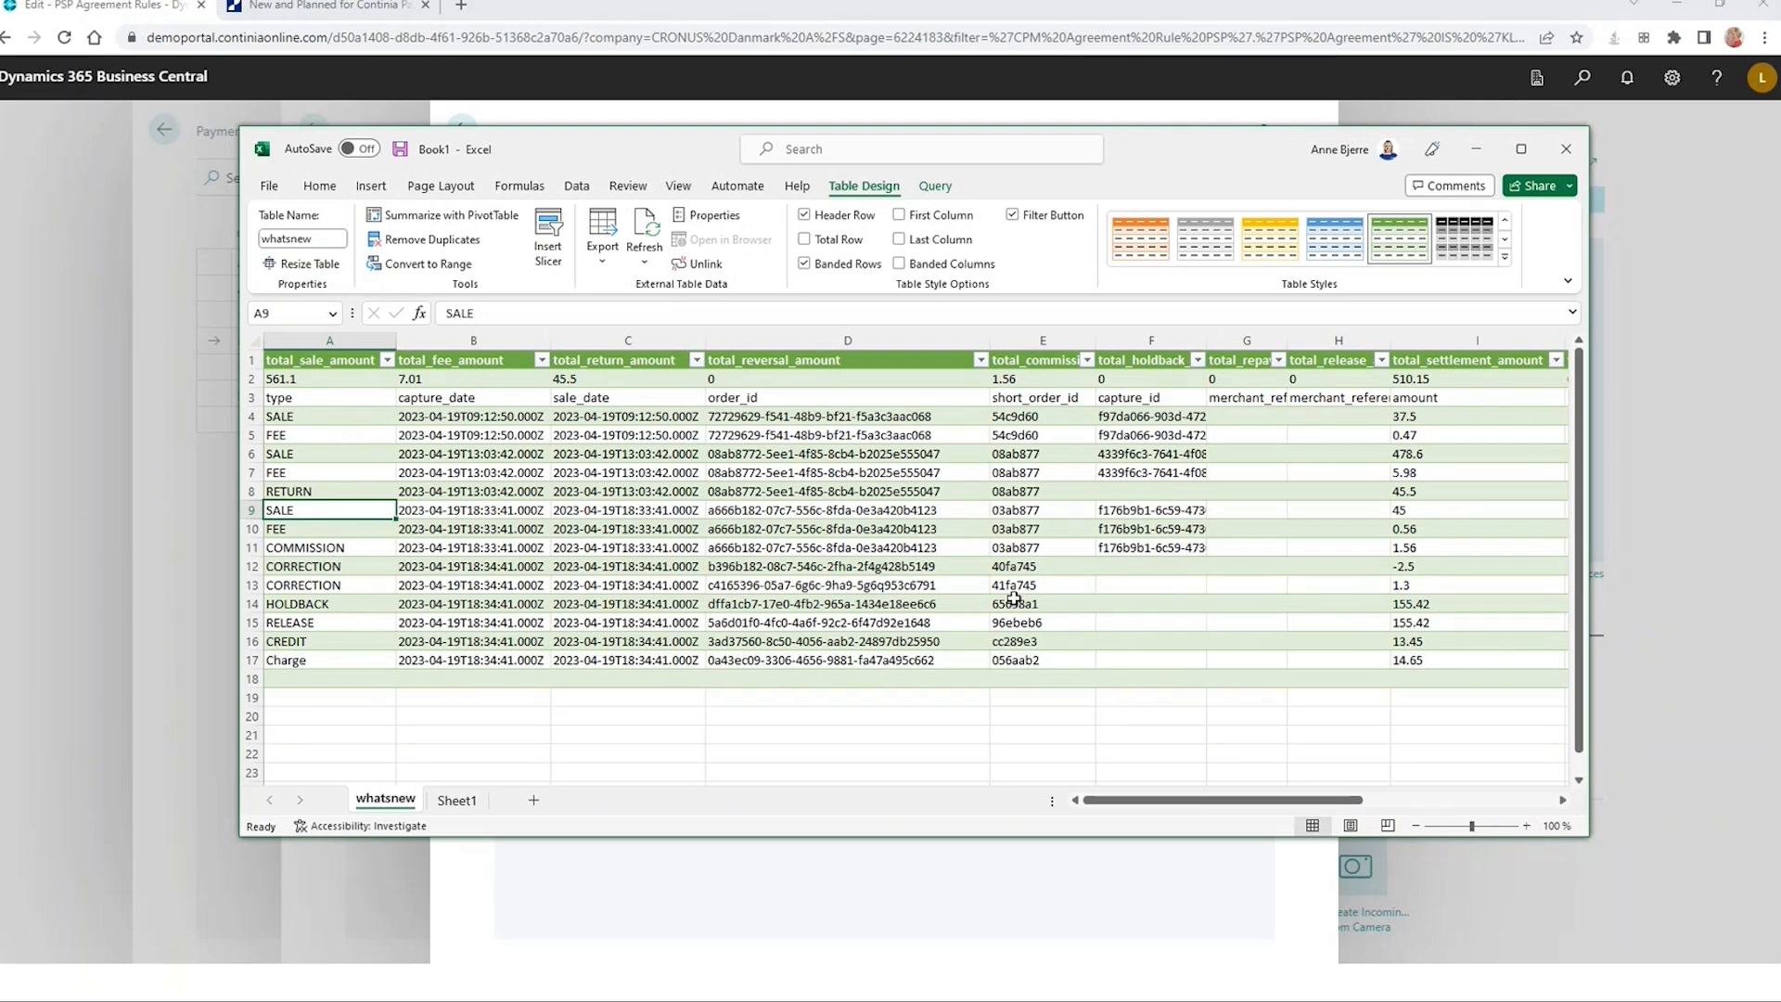
Step: Check the order_id of the first SALE row in the whatsnew sheet, then switch back to Business Central
click(335, 419)
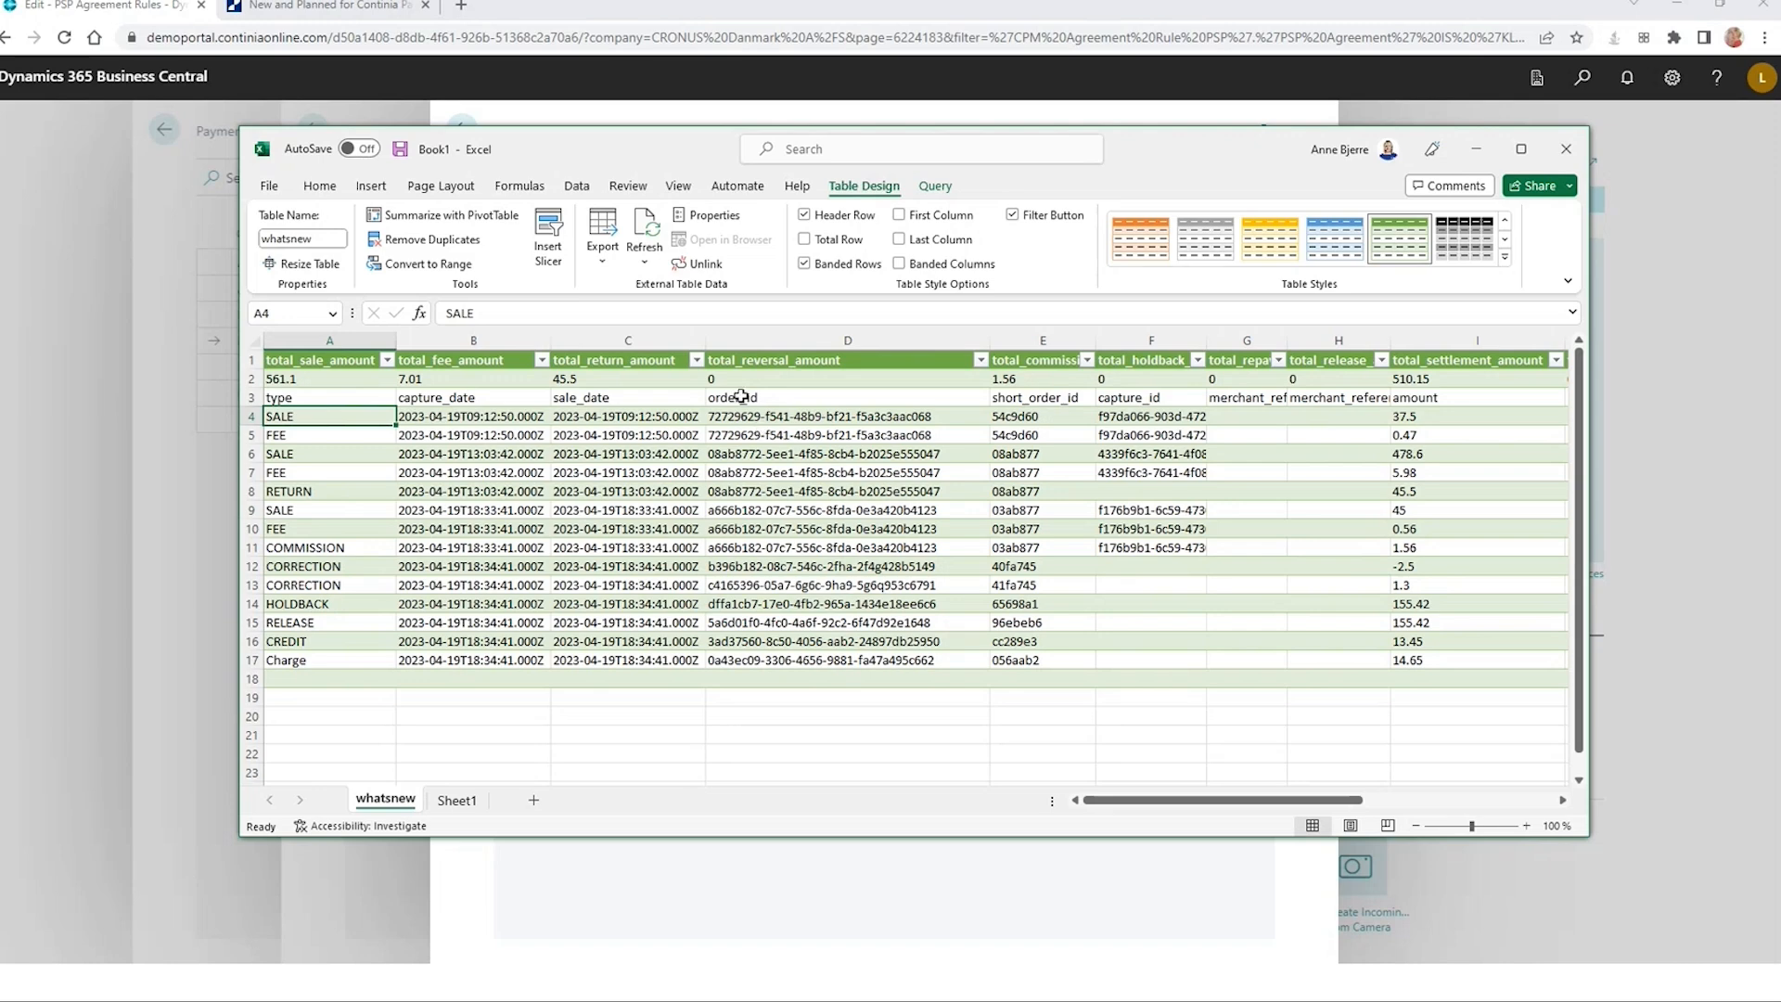
click(762, 416)
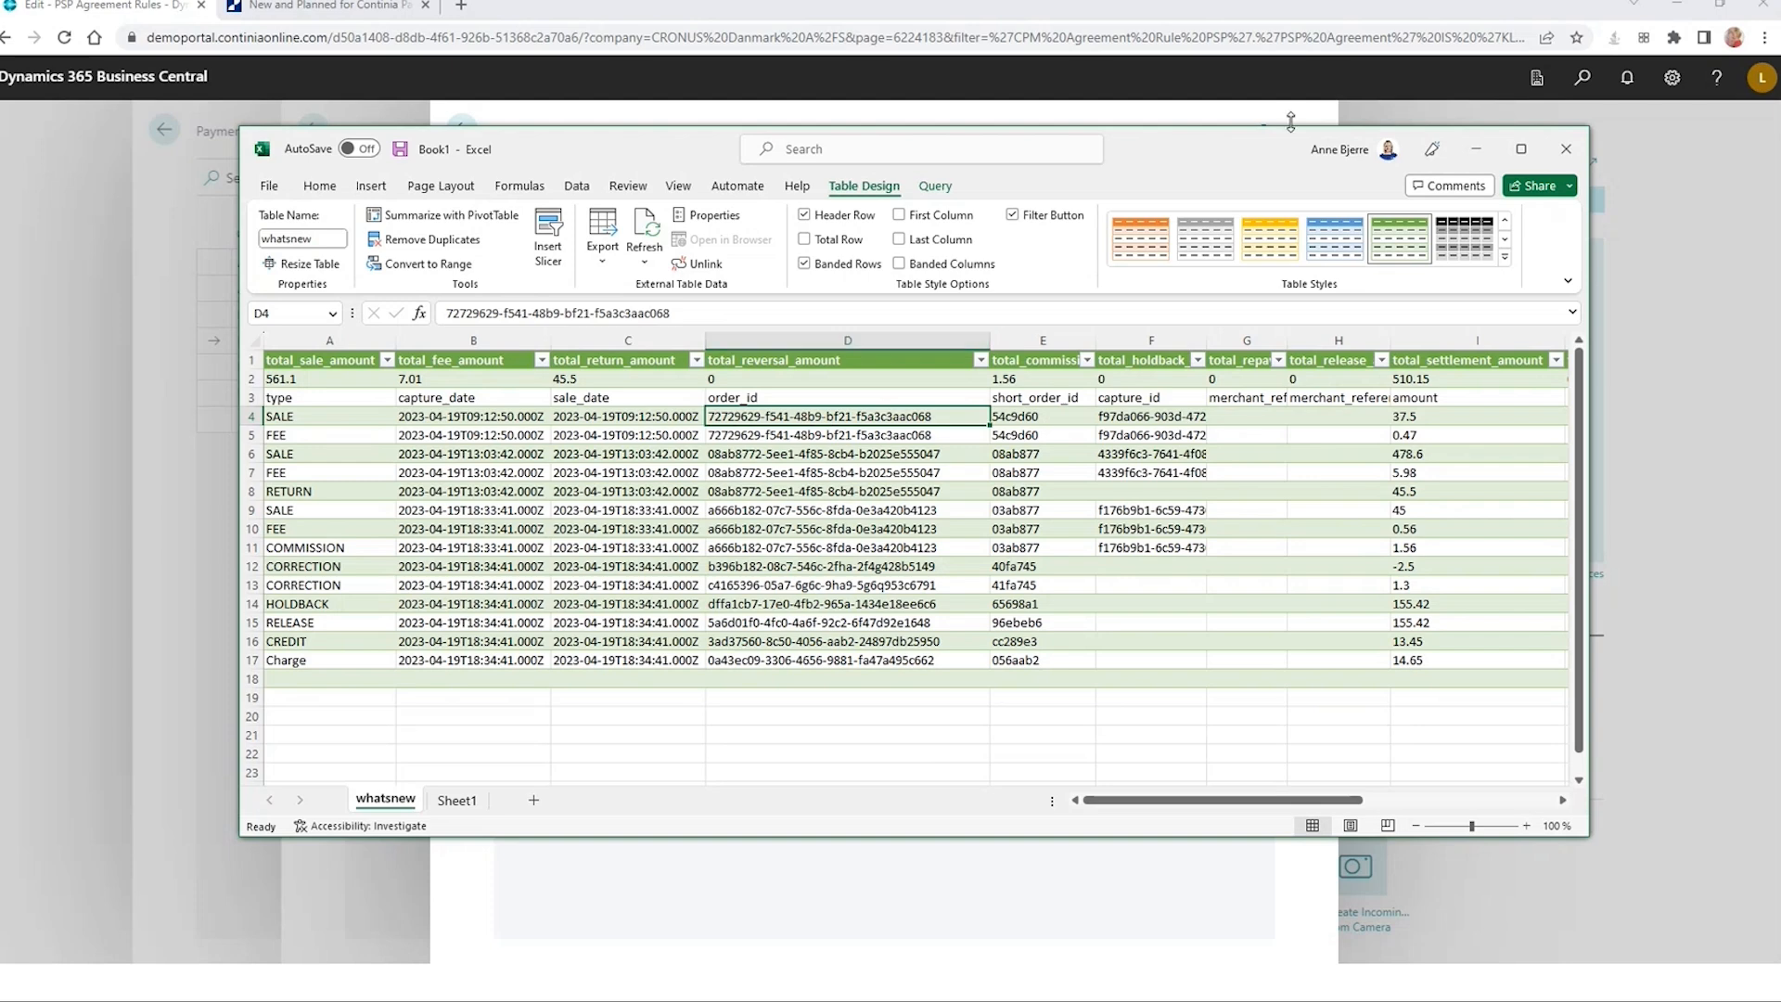
drag(1169, 148, 1178, 149)
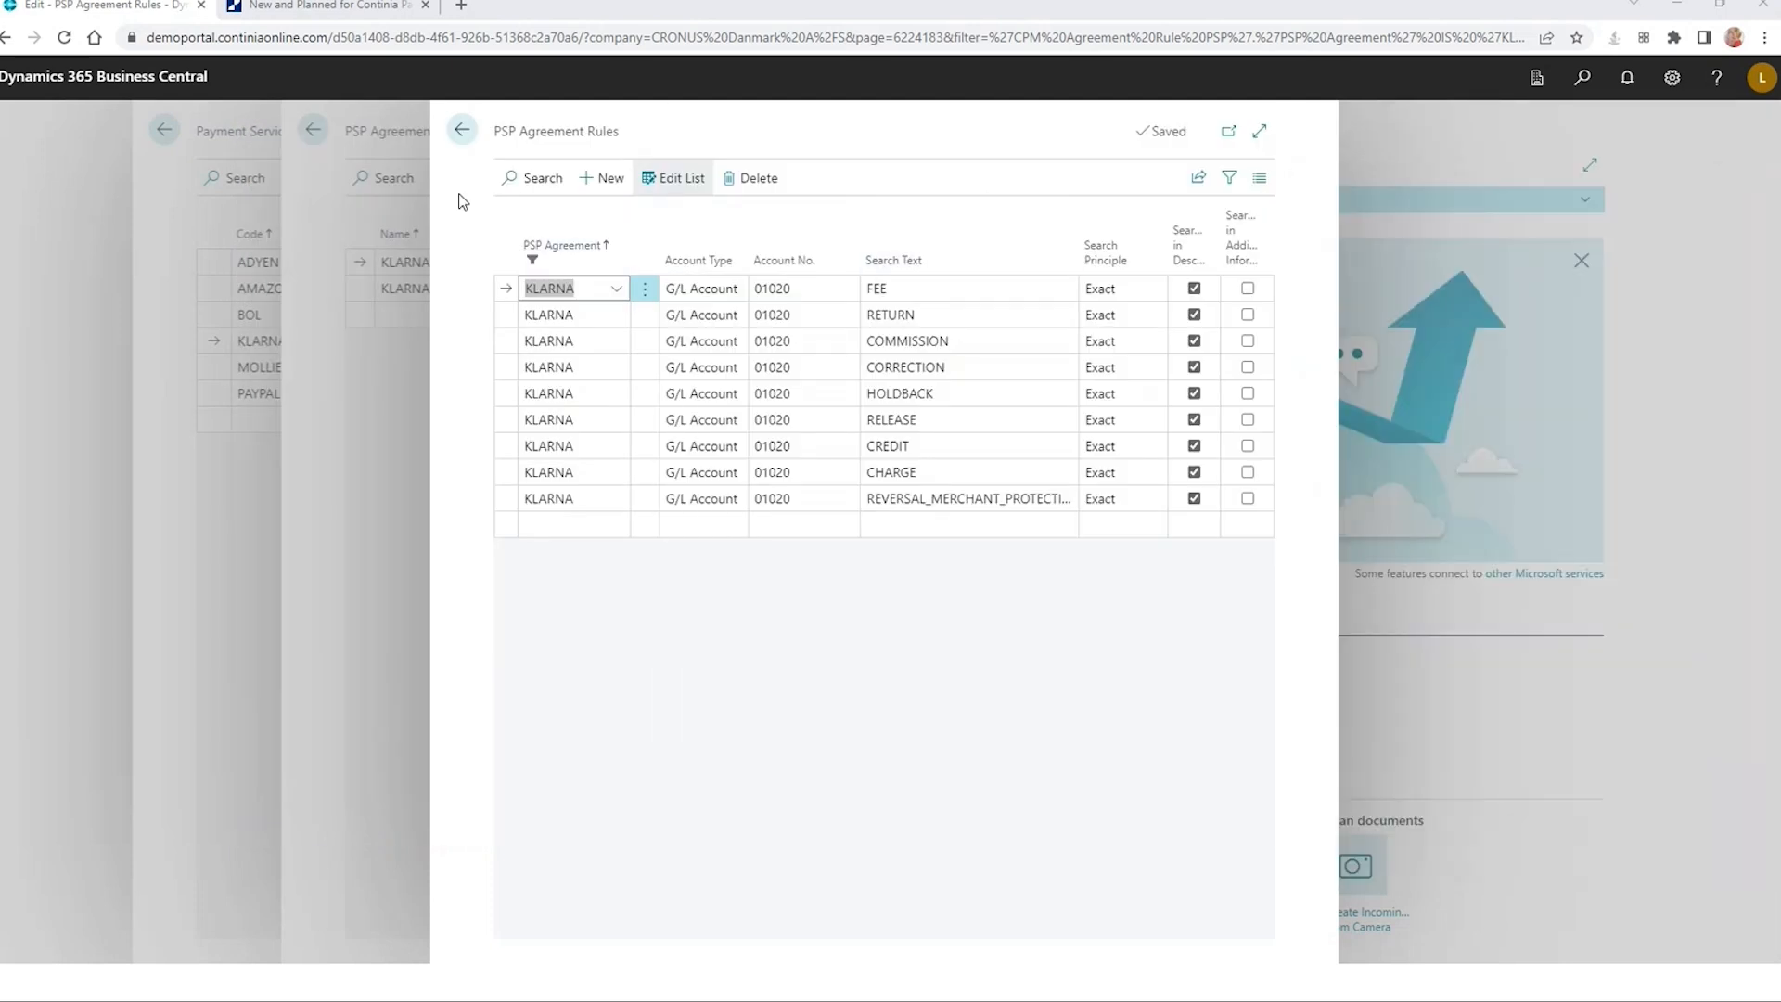
Step: Close the KLARNA agreement rules, the PSP agreements and the payment service providers list to return to the home page
click(463, 131)
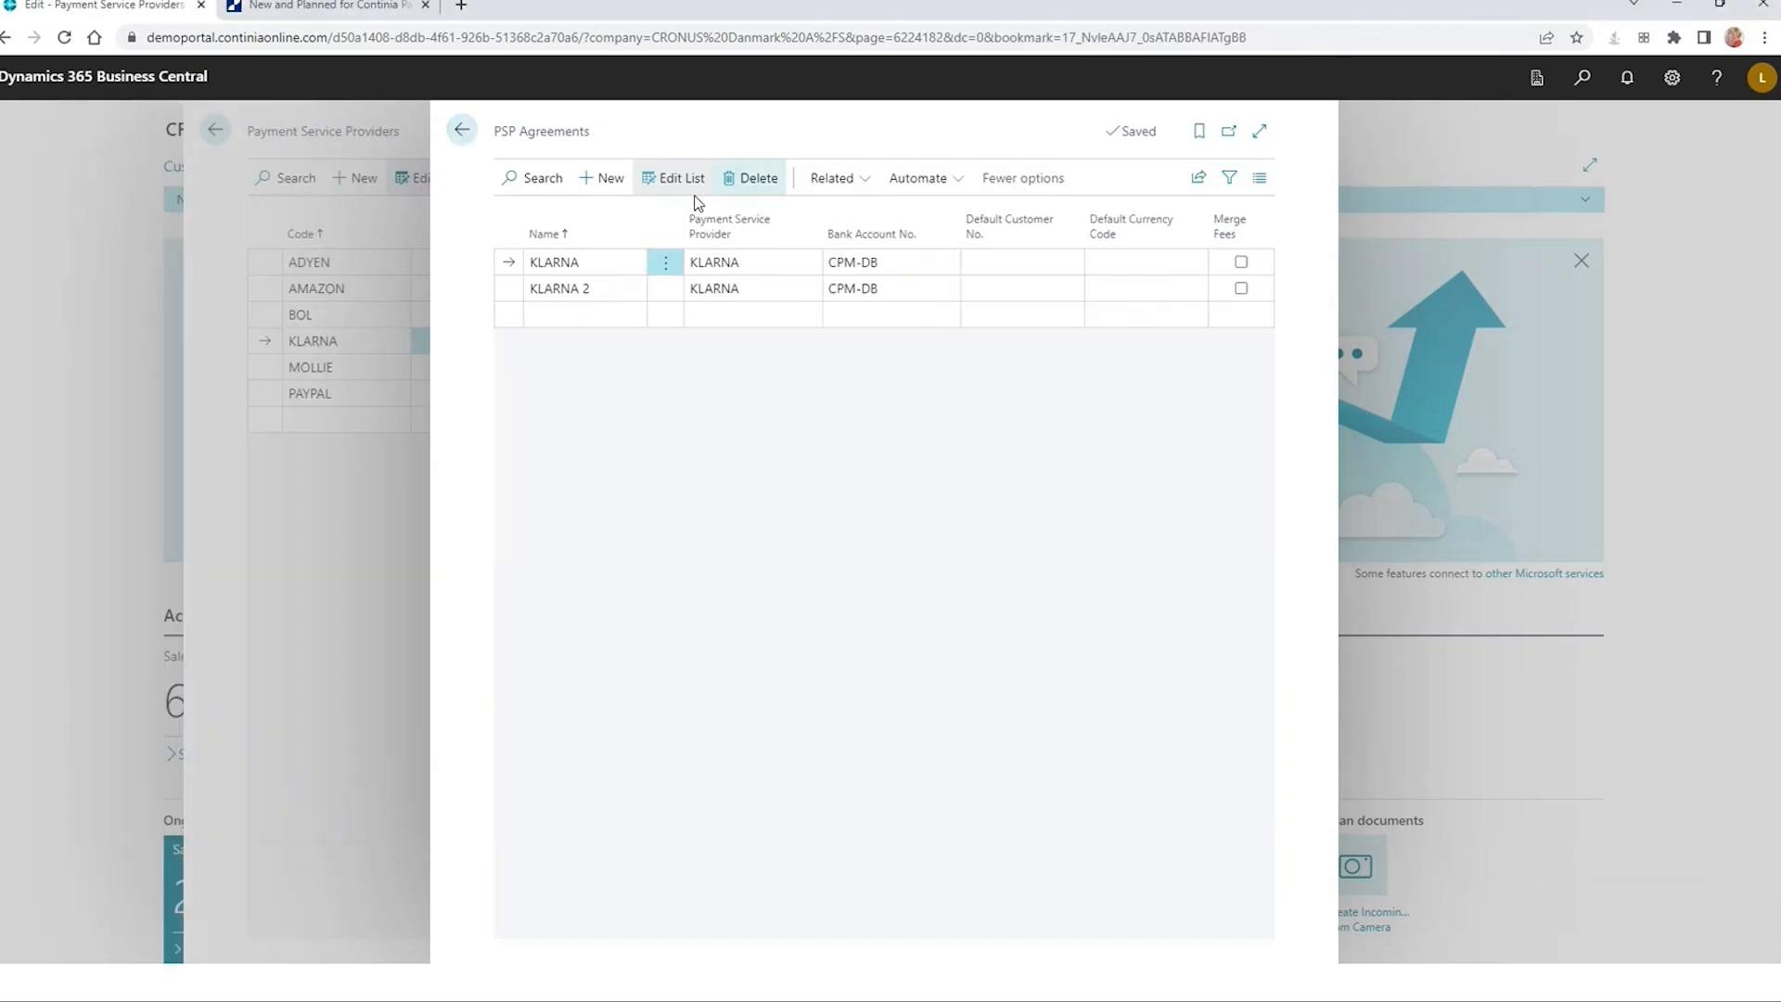
click(462, 131)
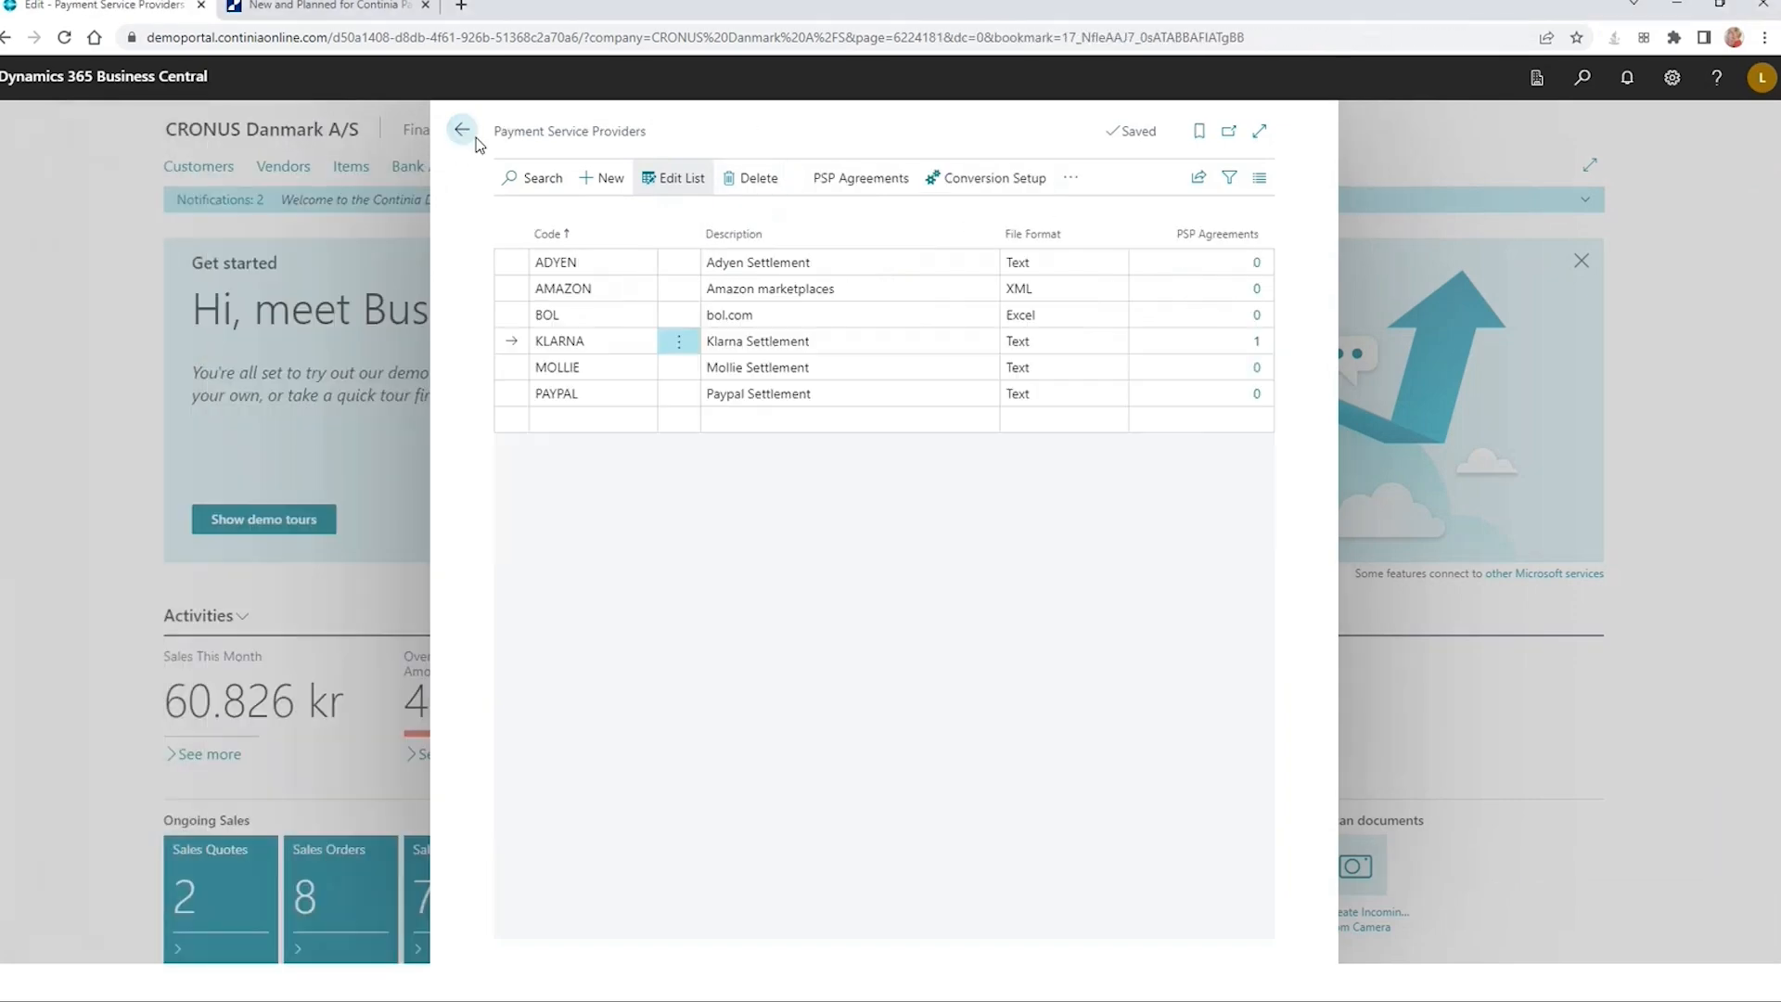
click(462, 132)
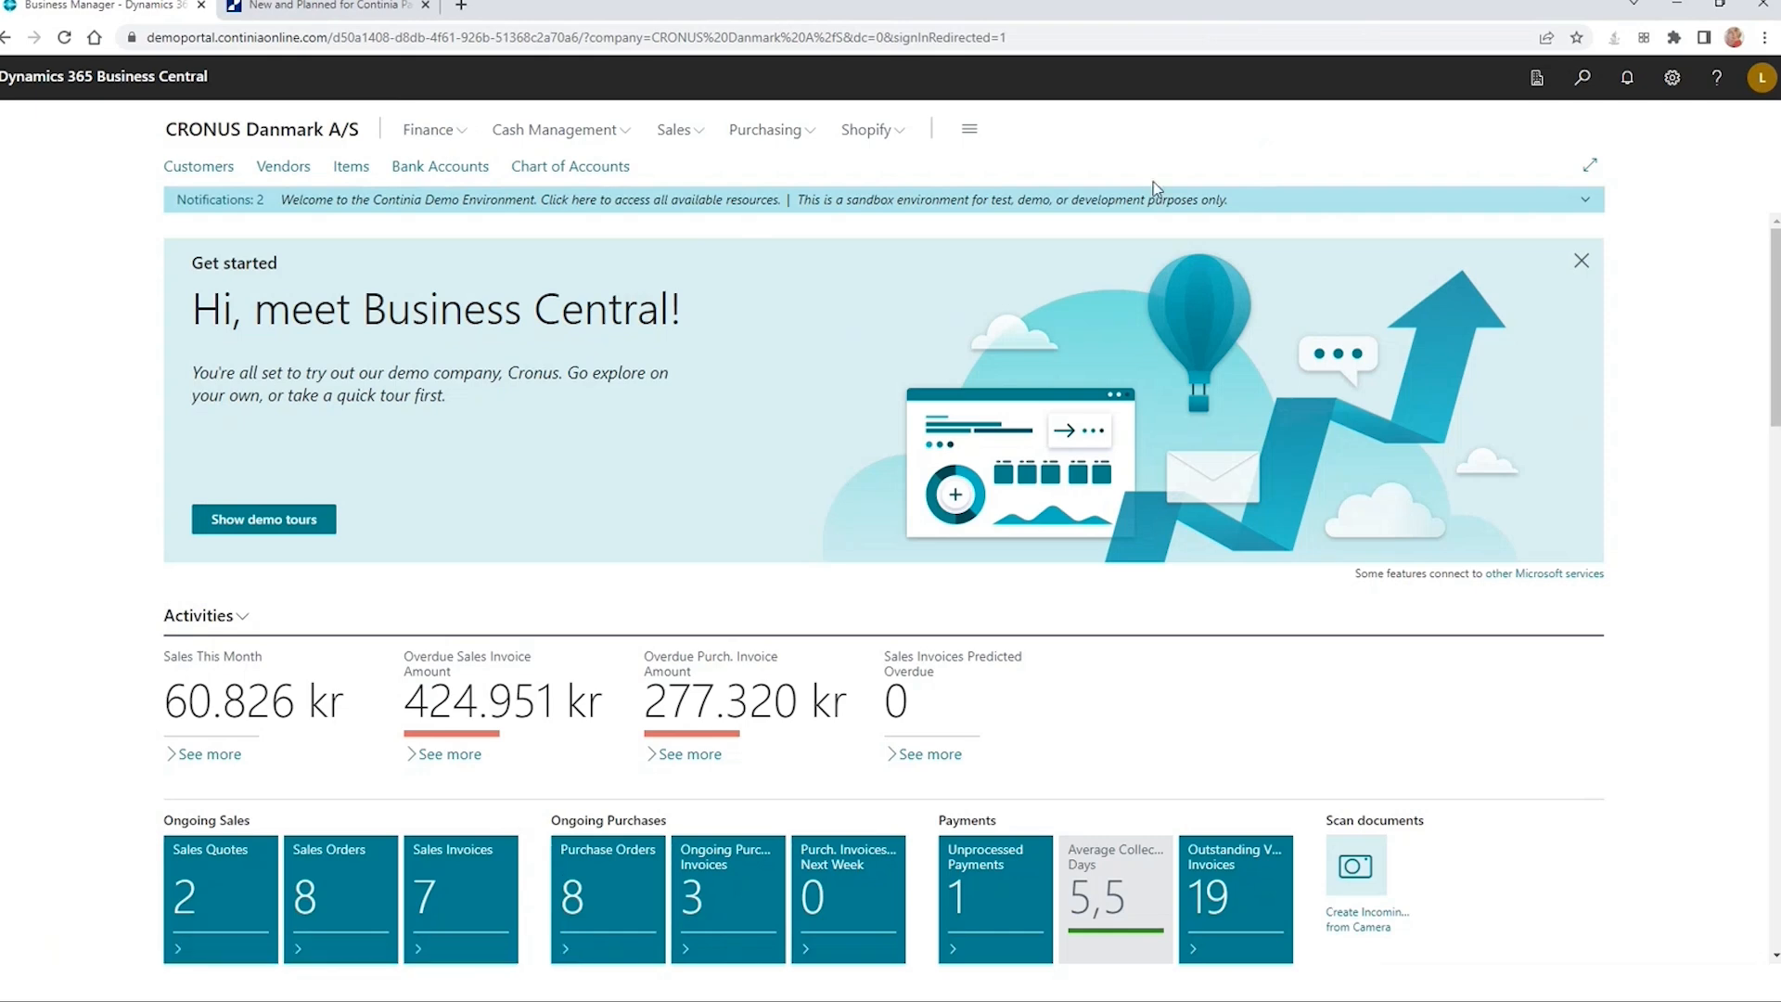
Step: Look up Payment Management Setup, view the choices for Update External Payment Reference without changing it, and close the setup
click(1581, 81)
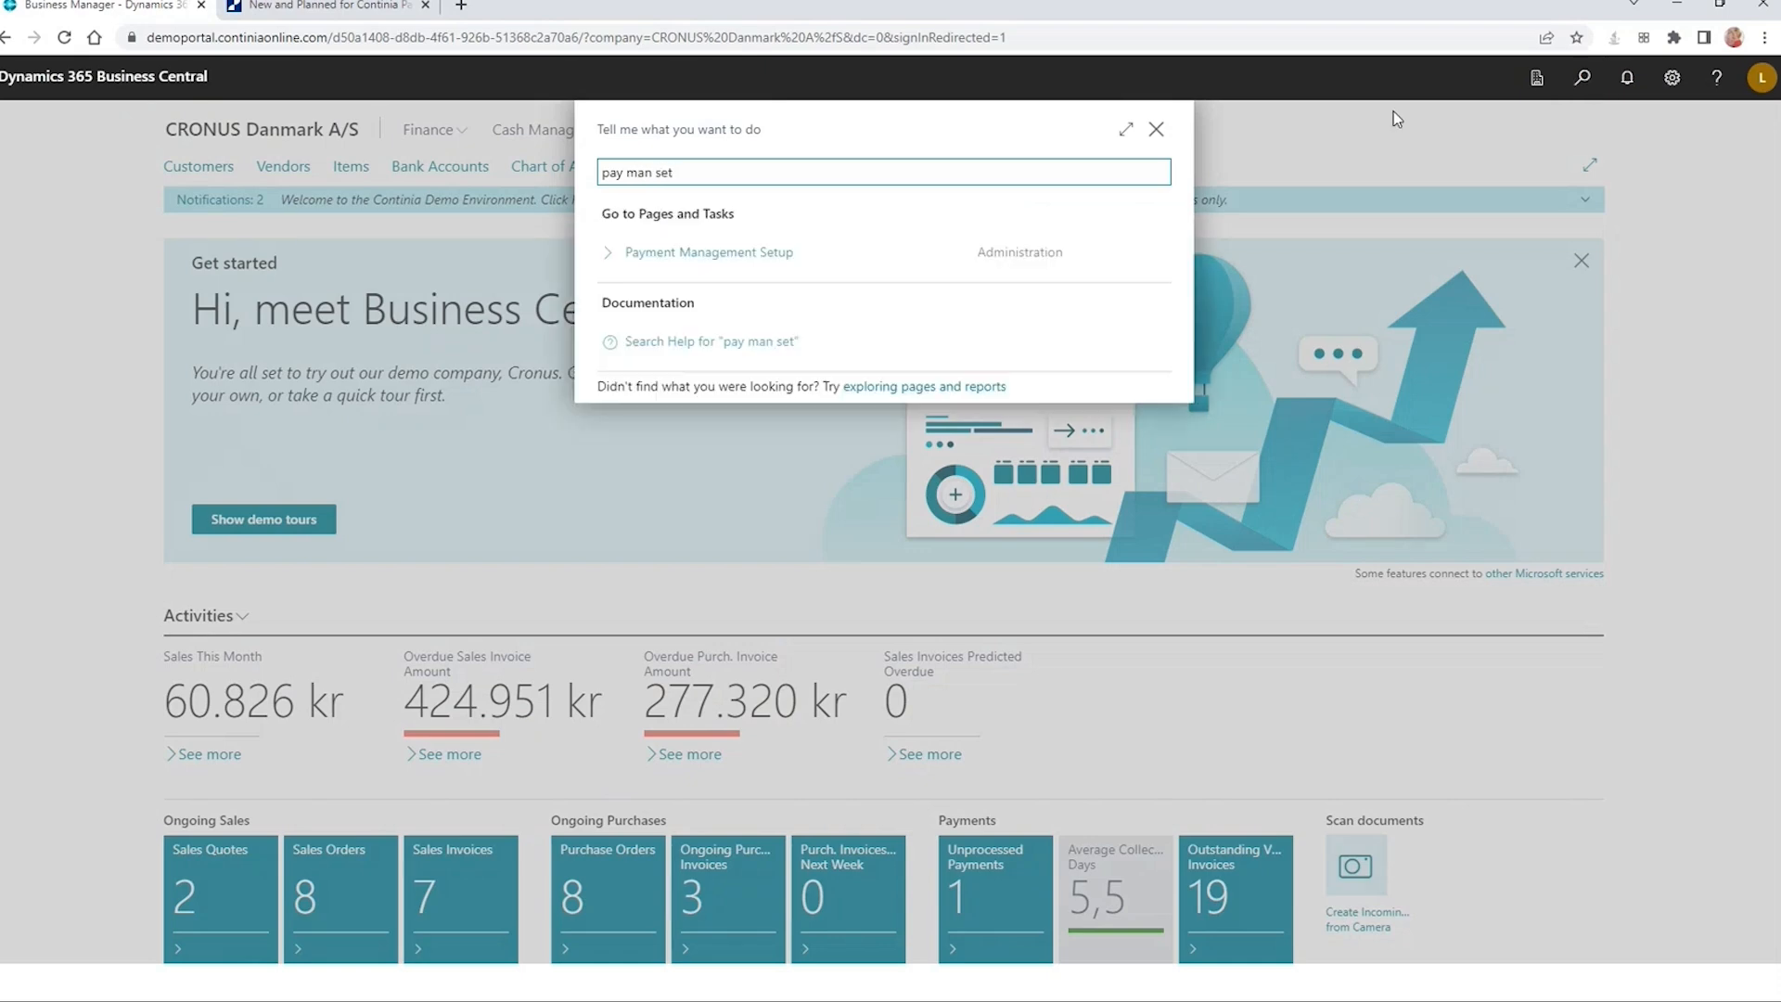
click(743, 254)
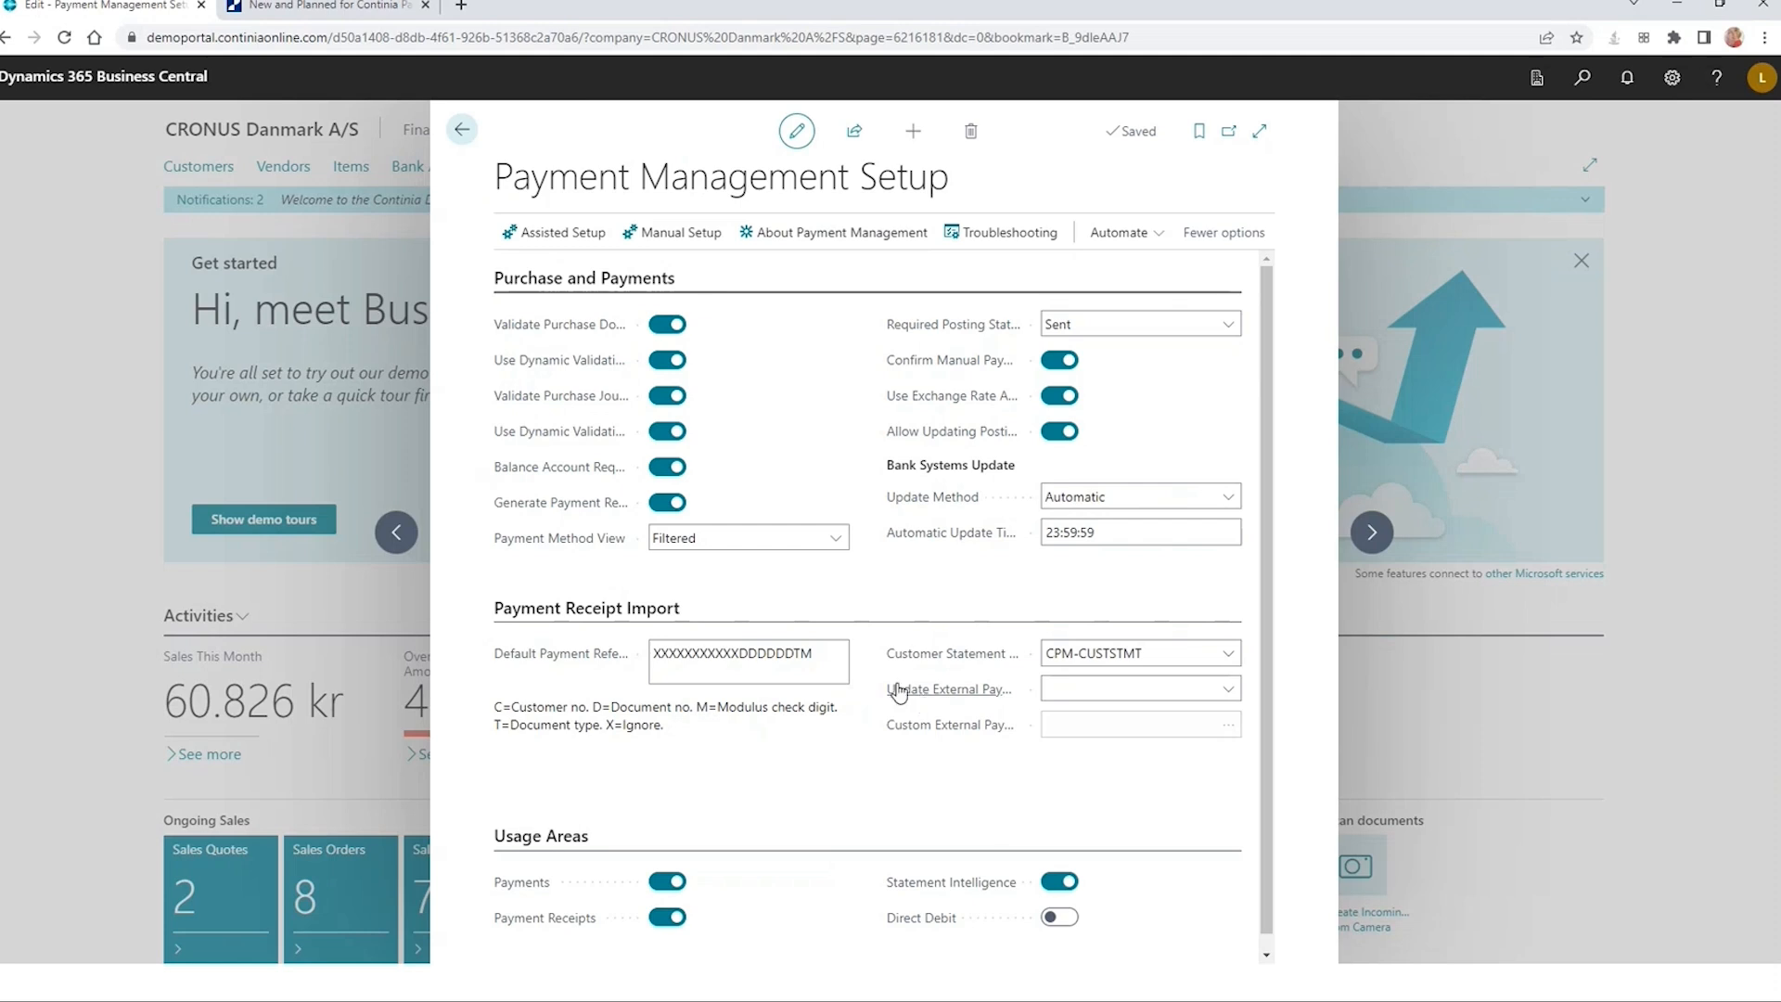
mouse_move(898, 696)
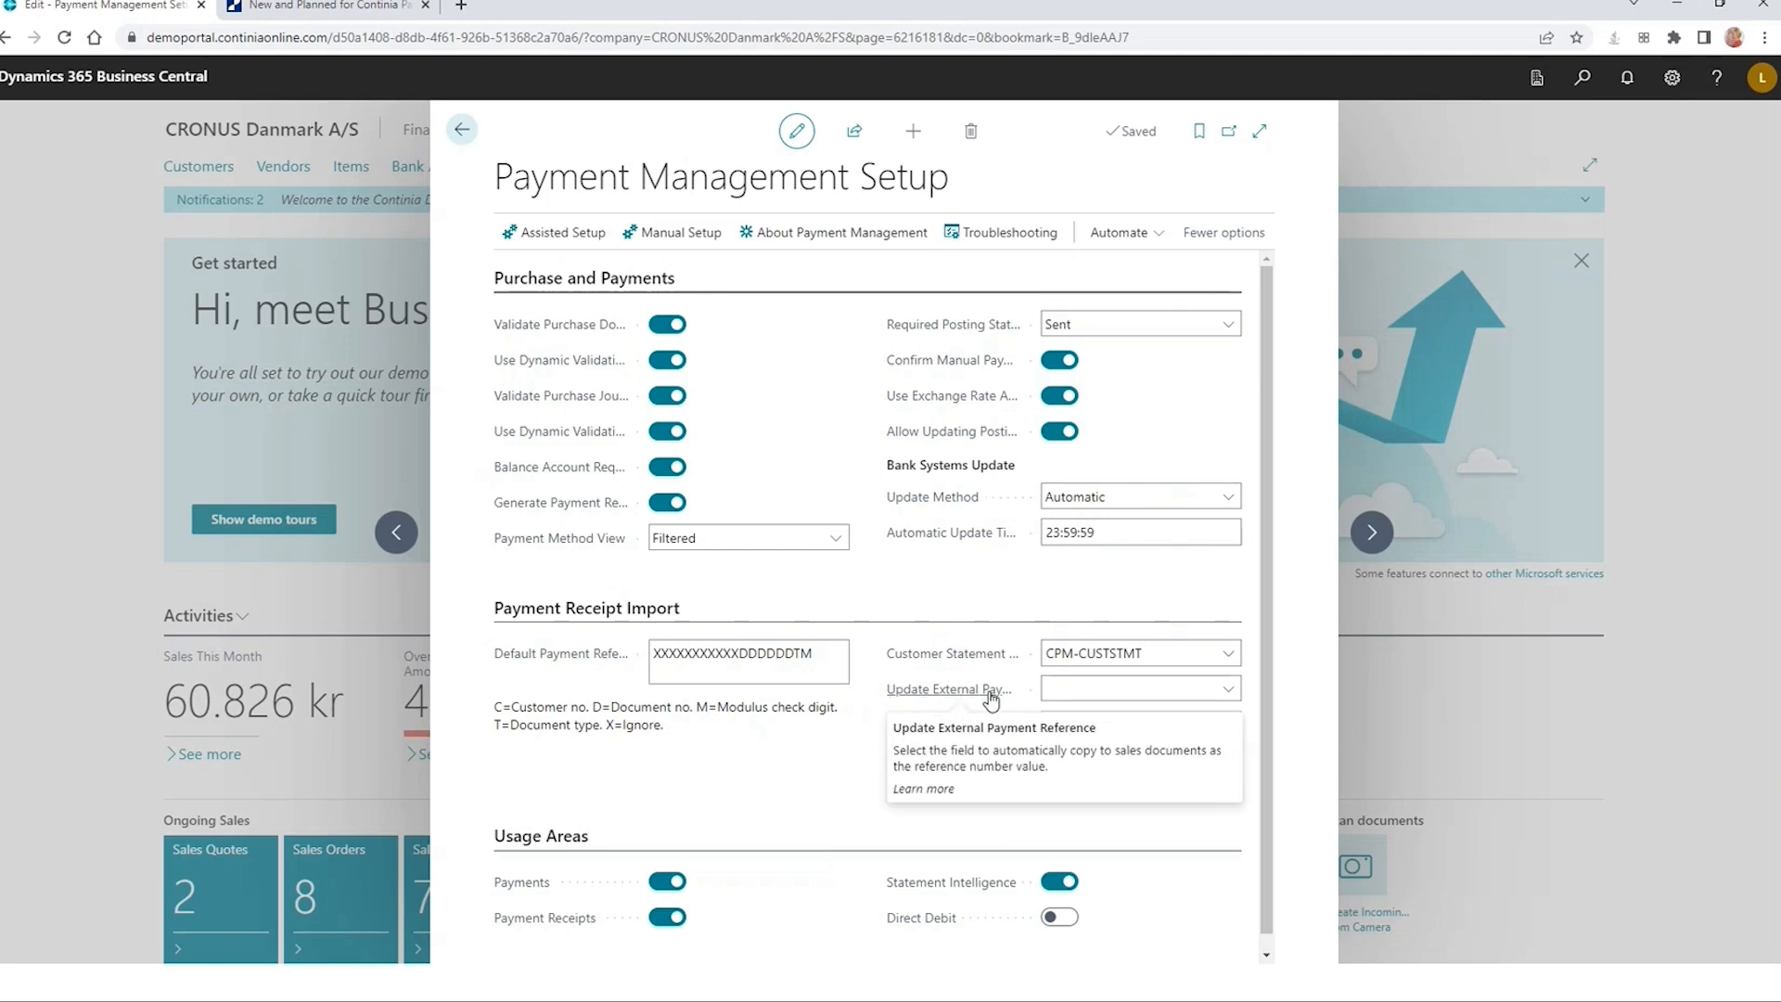
click(1228, 691)
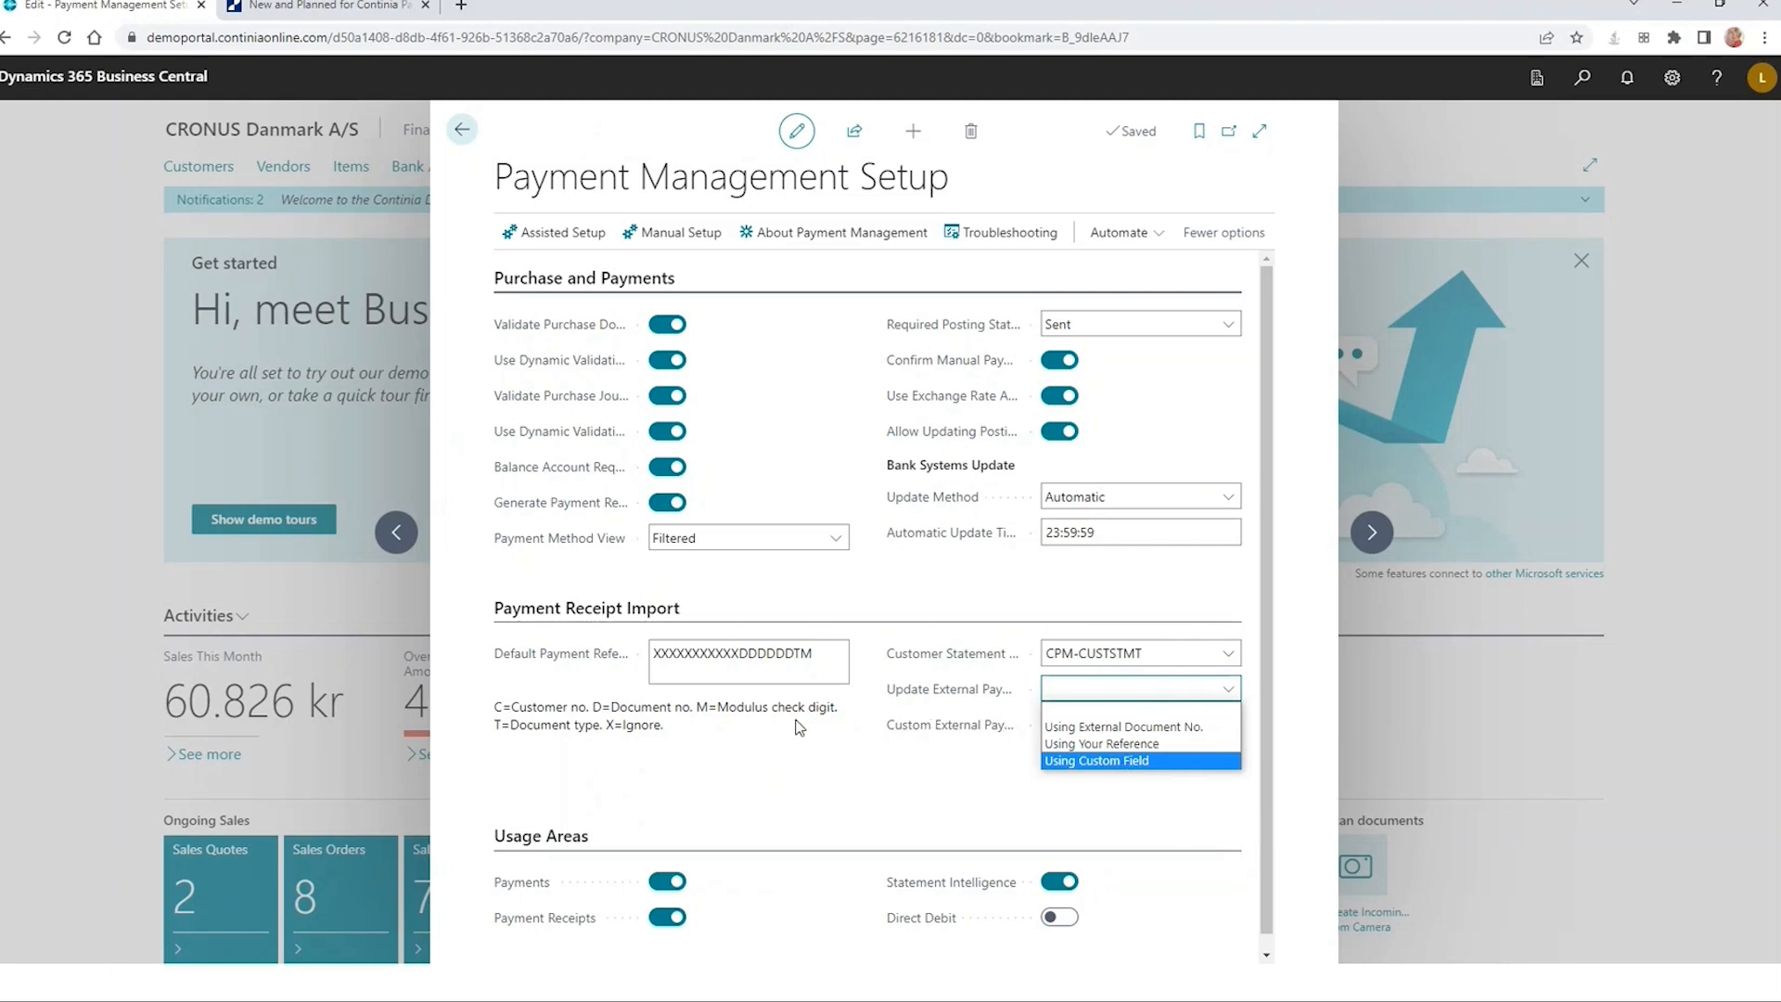
click(940, 774)
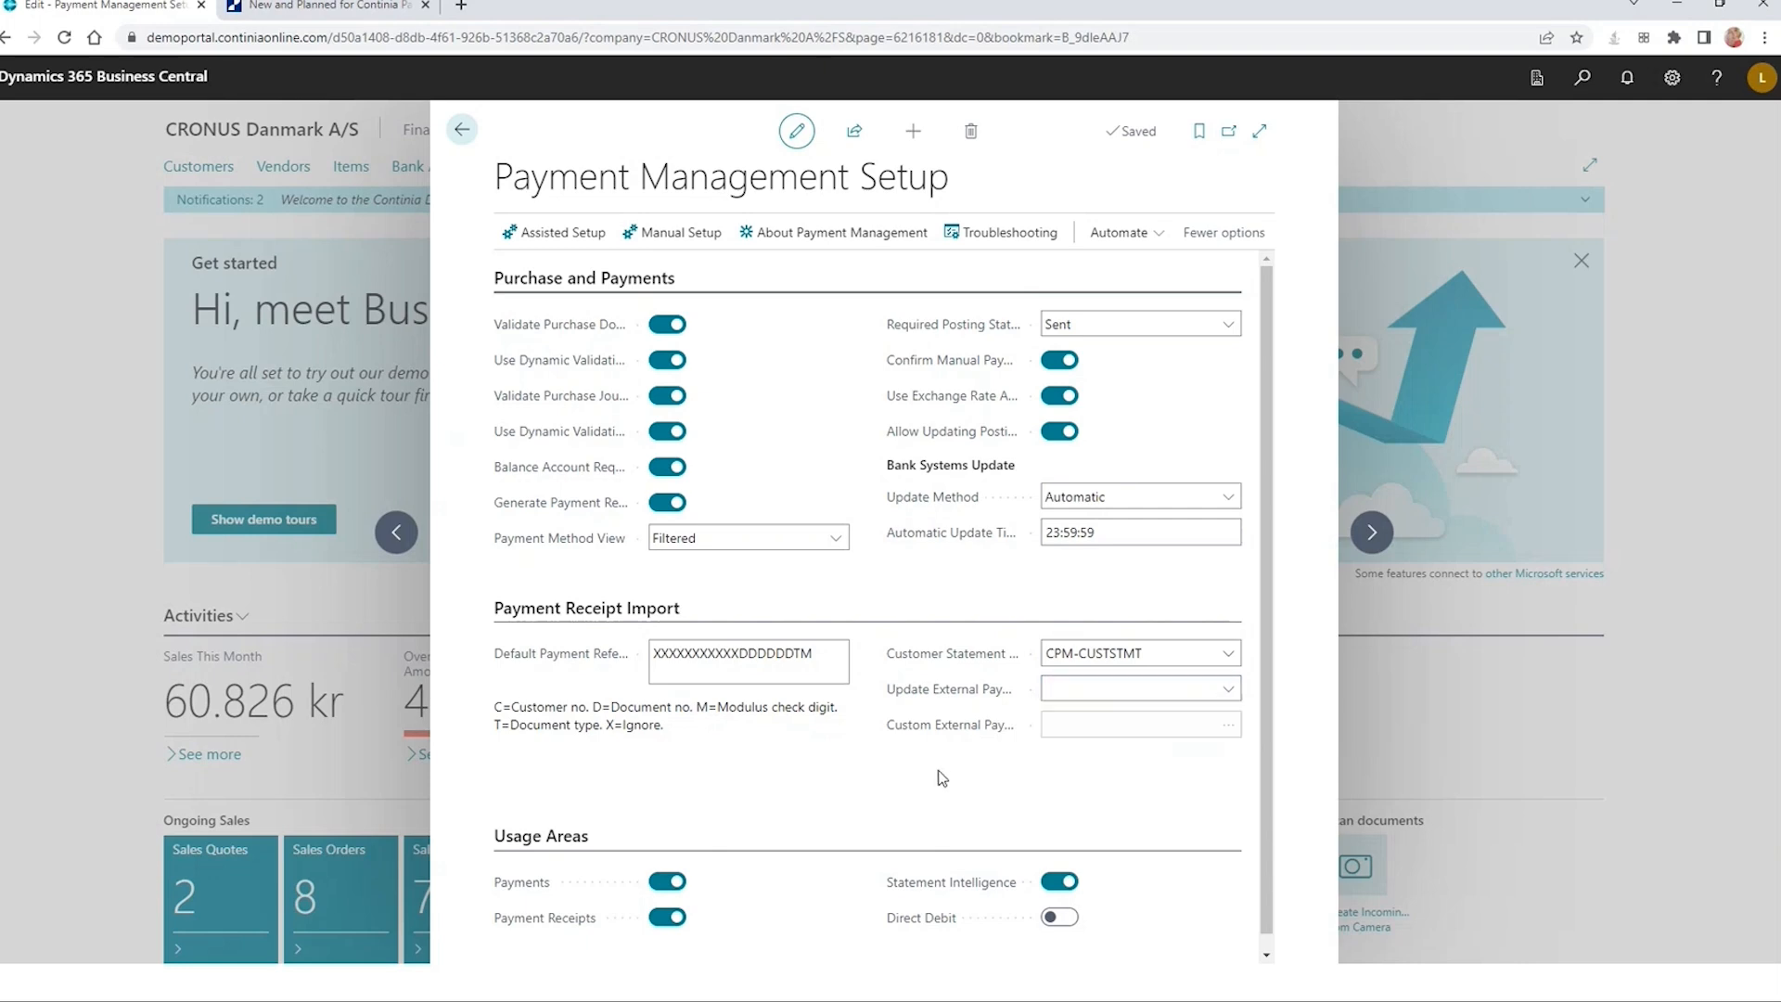
click(461, 129)
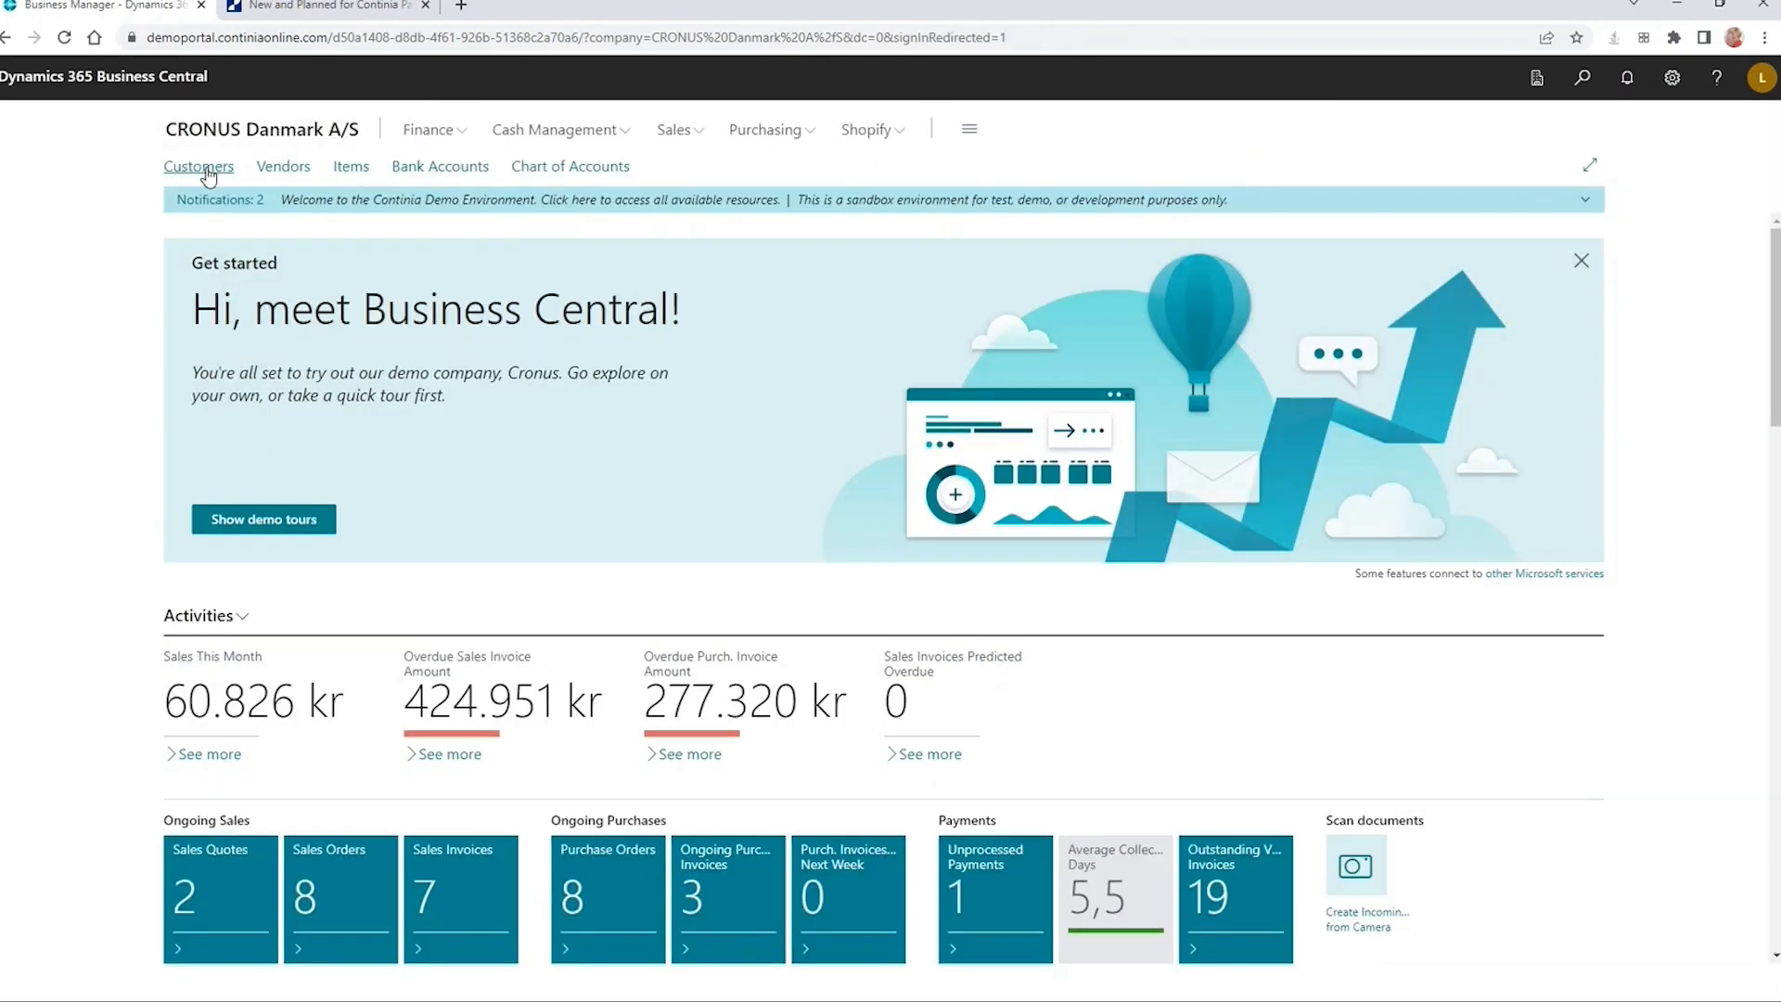
Step: Inspect the External Payment Reference in the ledger entries of customer Kontorcentralen A/S and return to the customer list
click(199, 167)
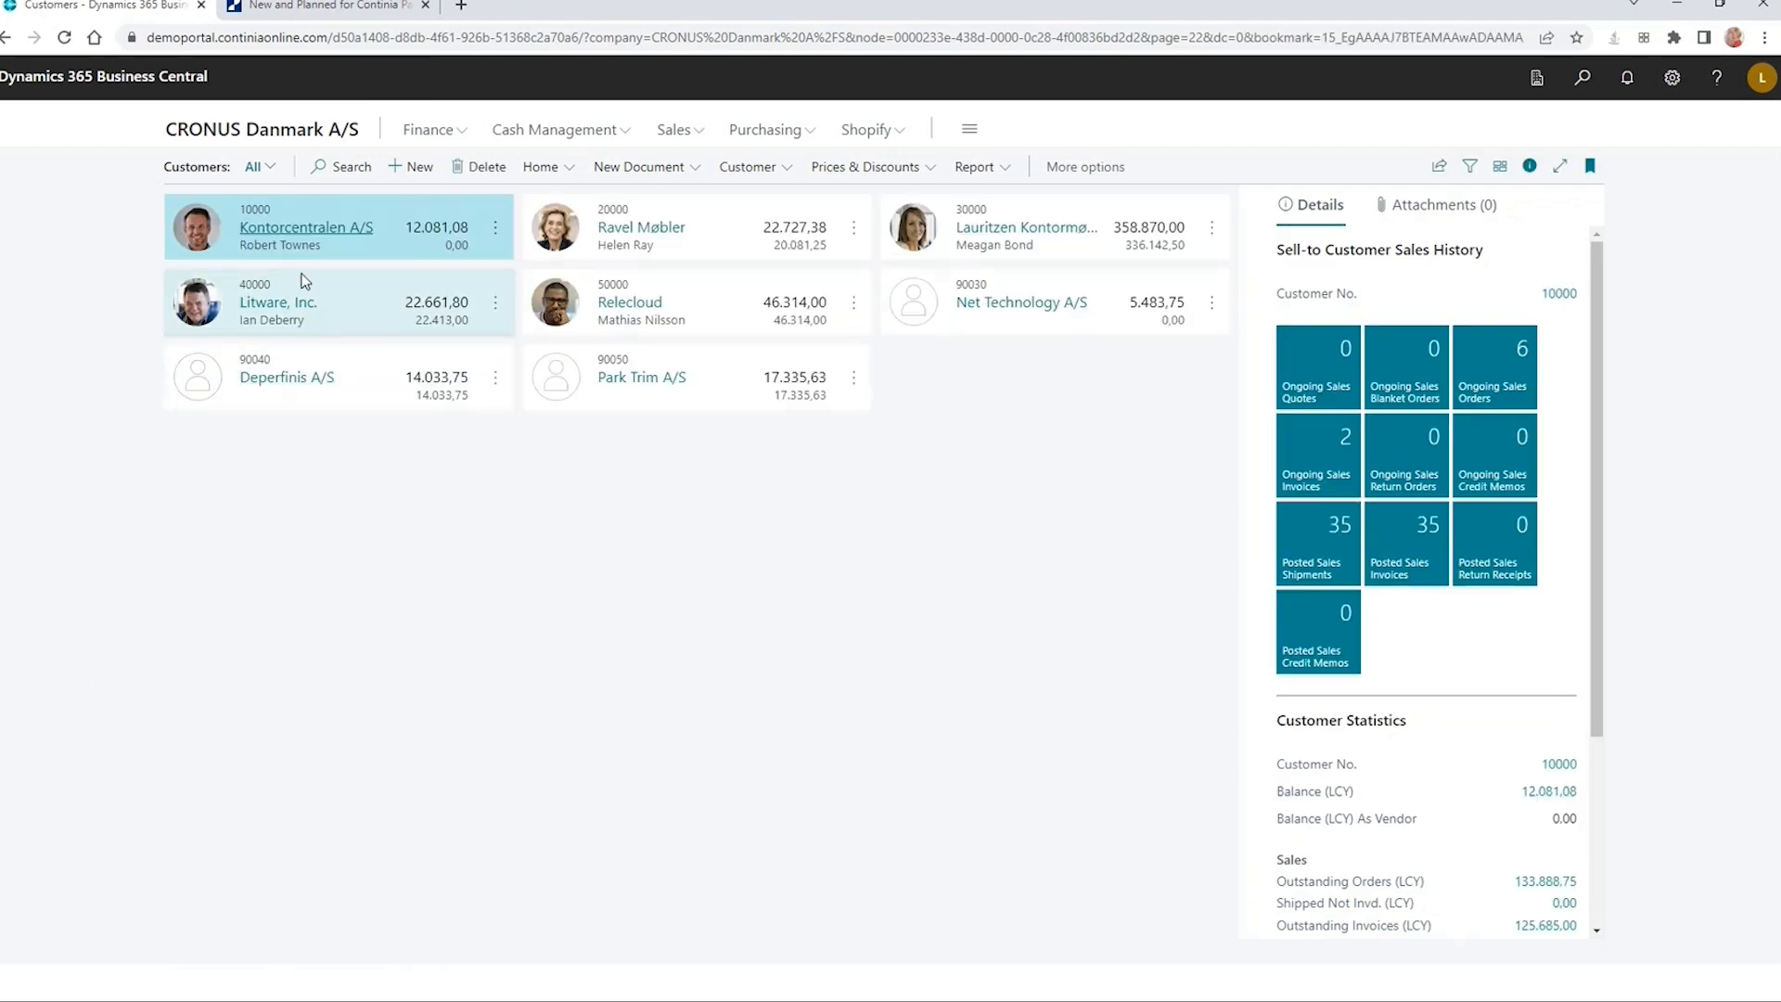
click(314, 234)
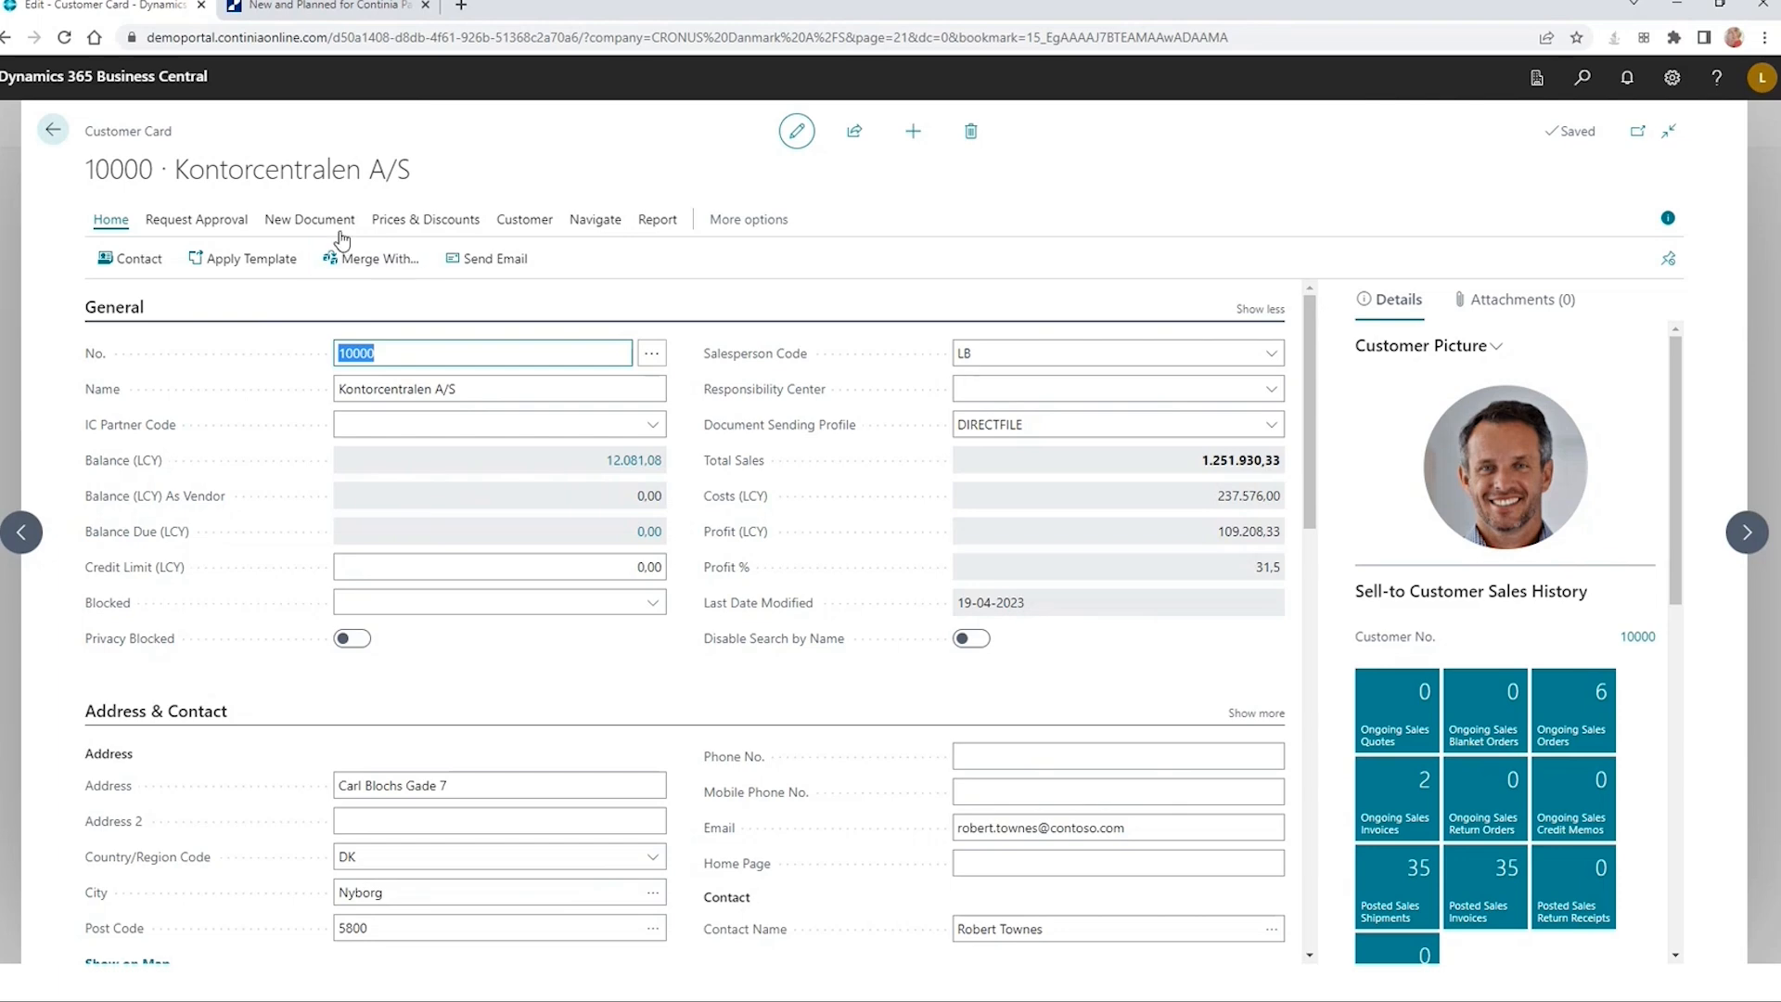
click(515, 224)
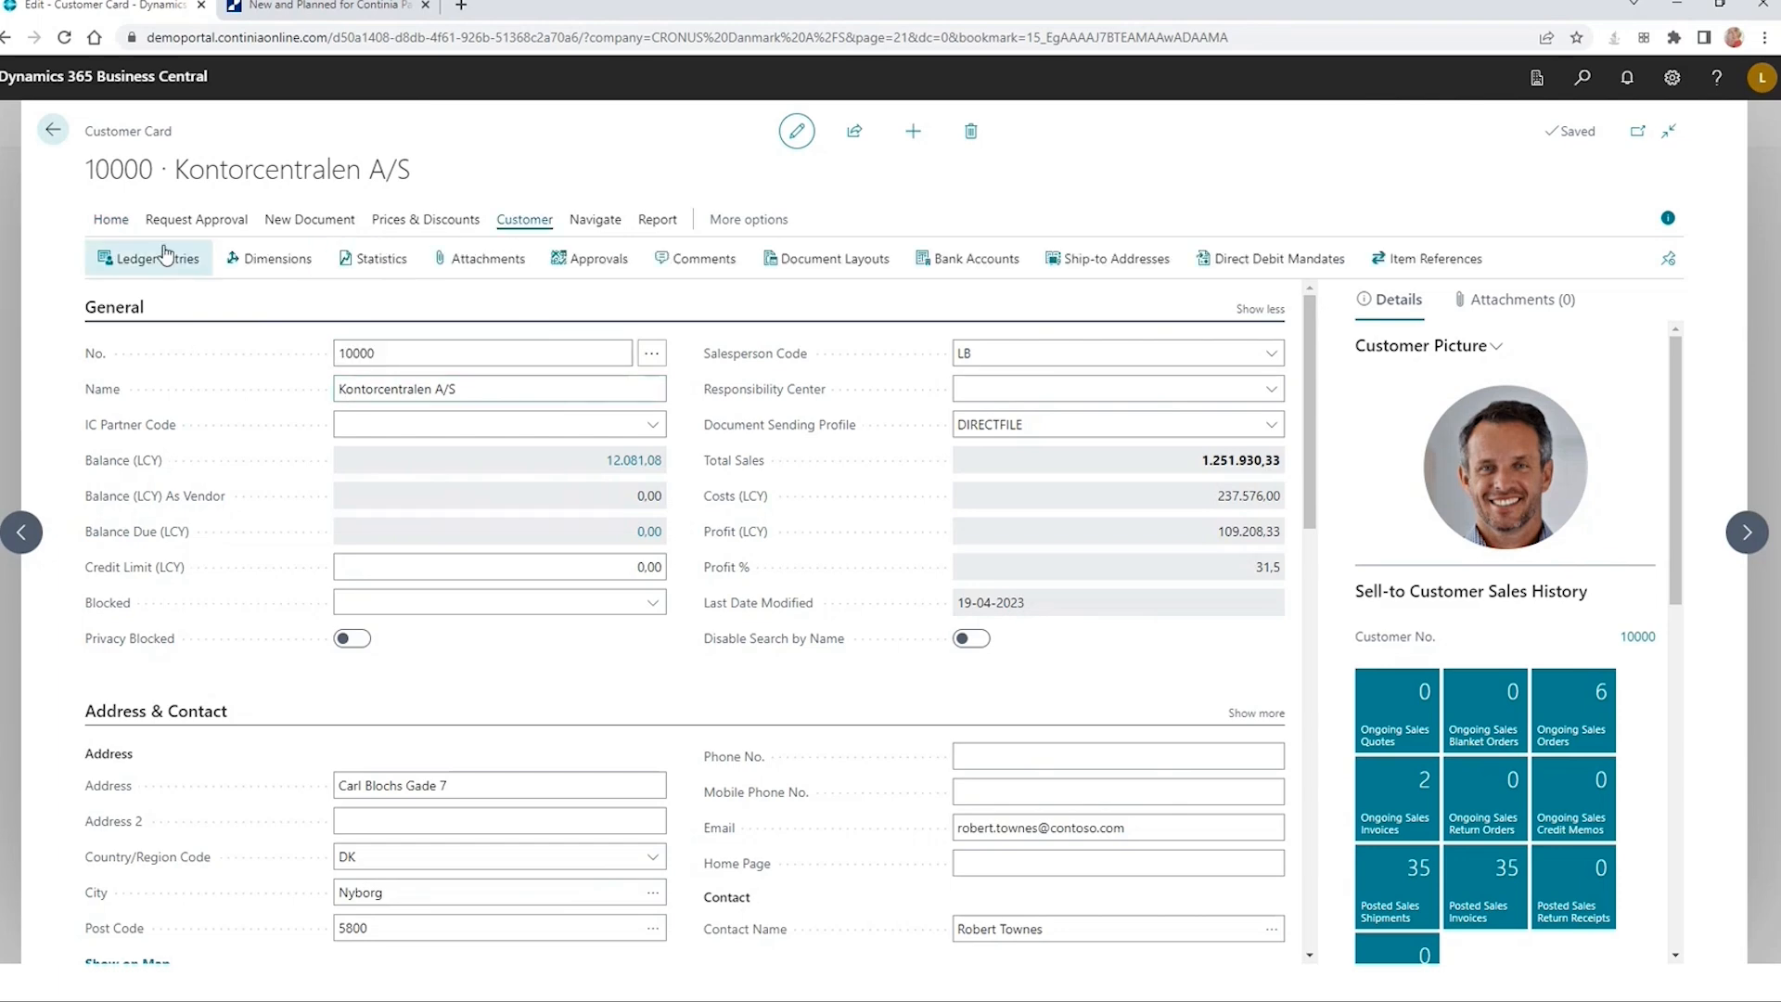
click(167, 261)
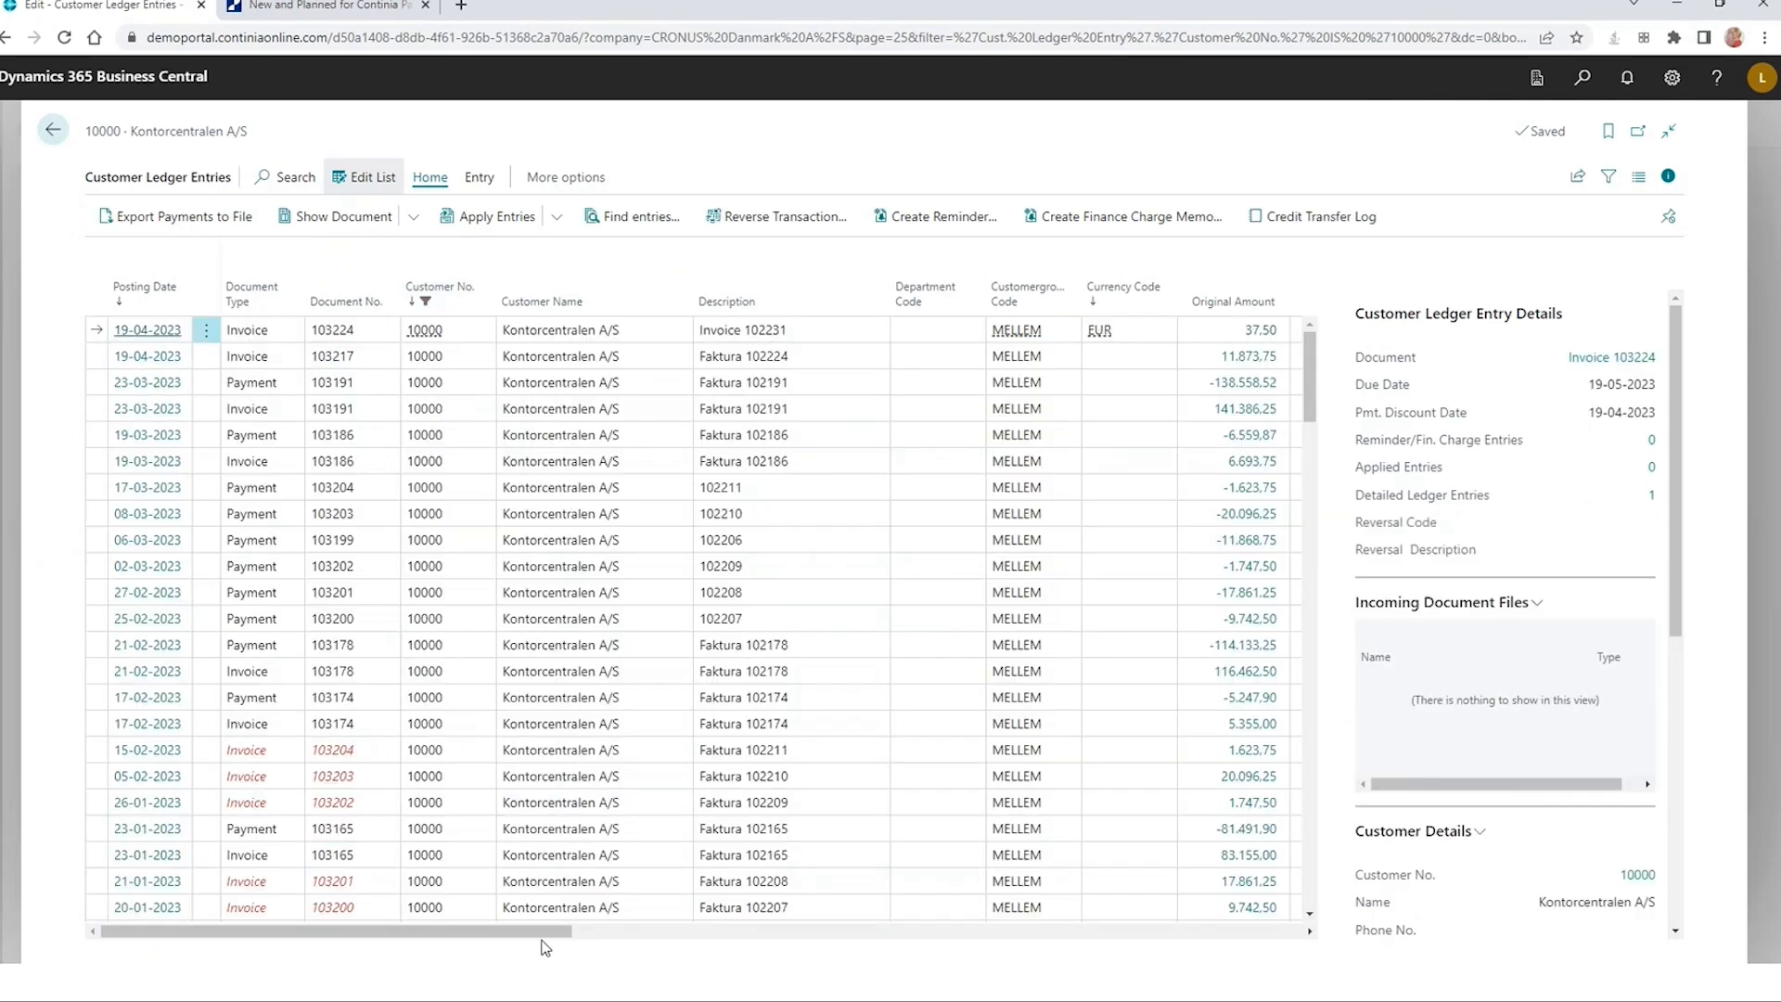
drag(545, 933, 1452, 928)
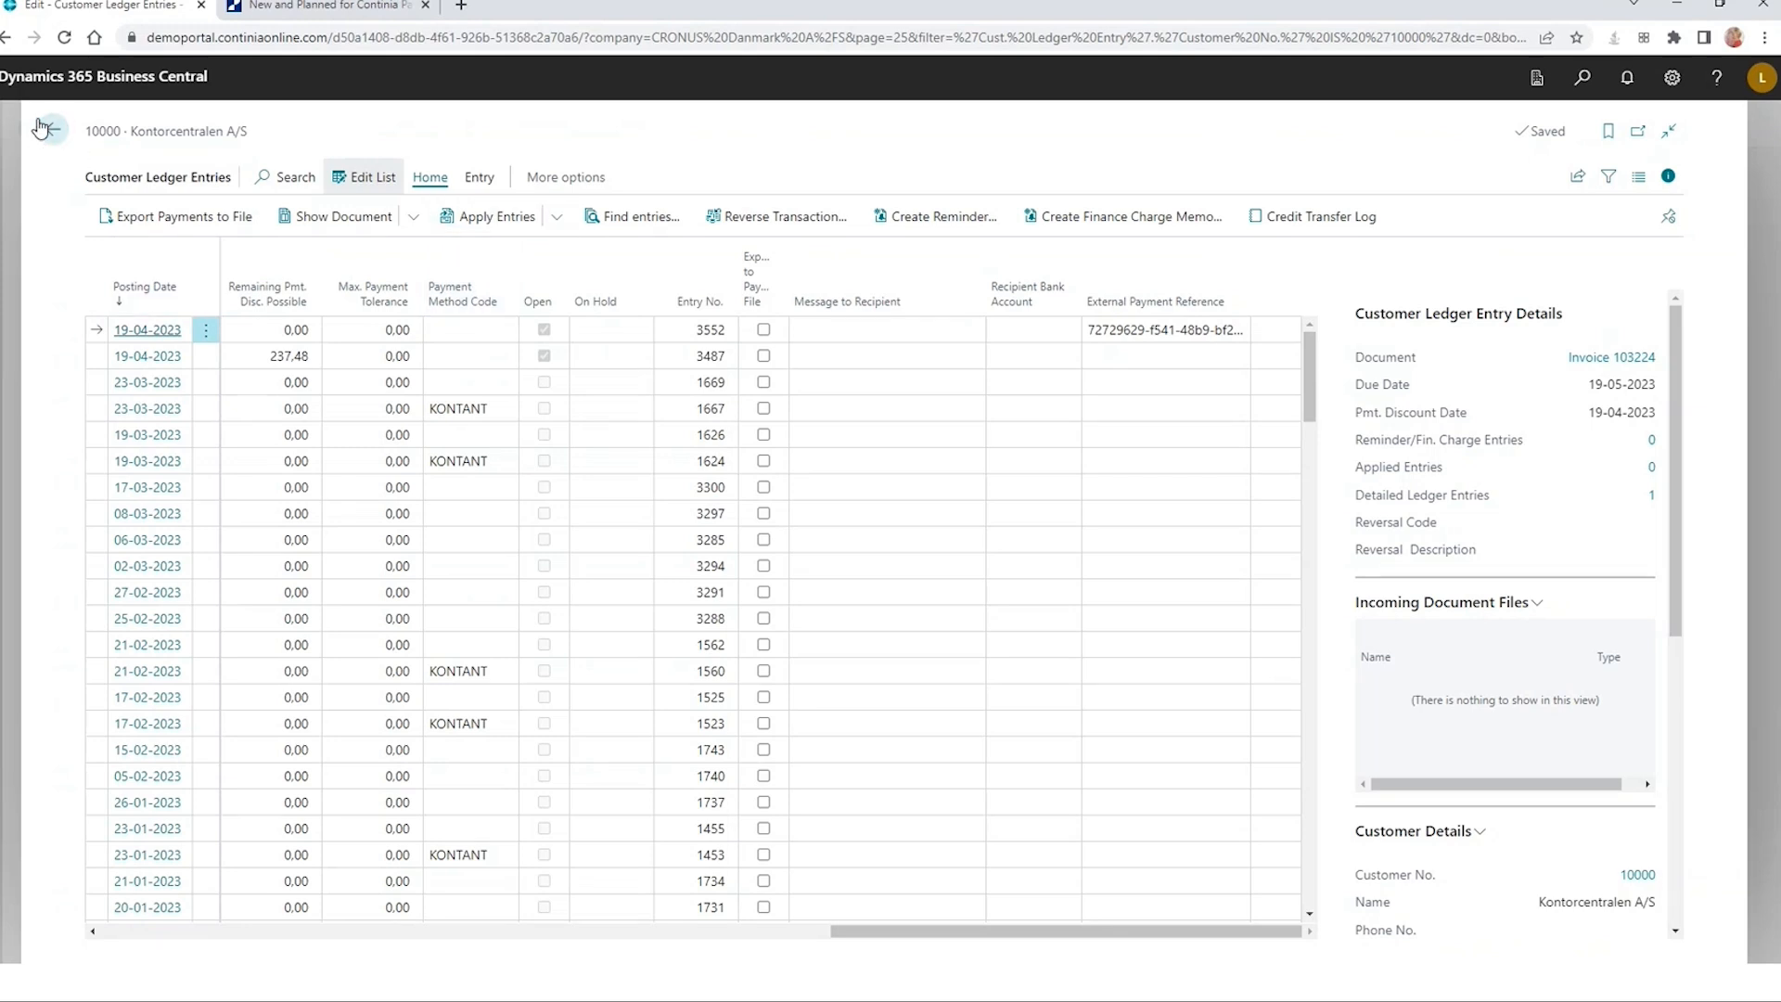
click(51, 132)
click(51, 132)
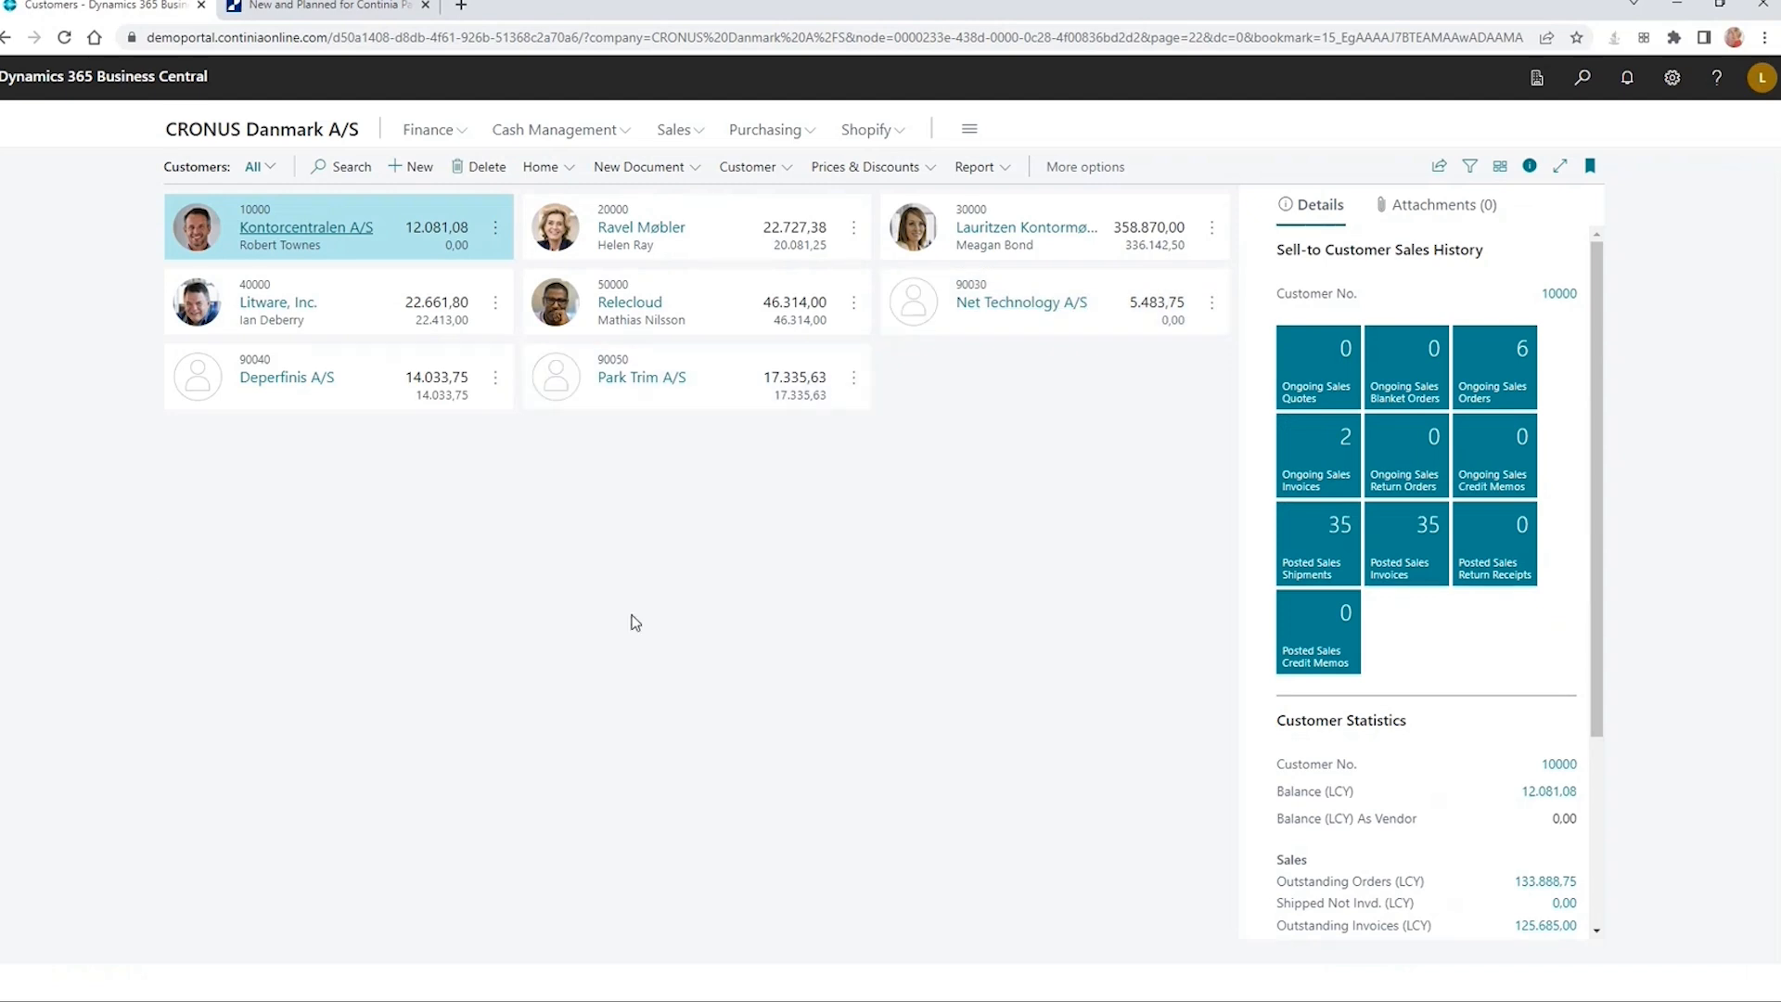
Step: Open the cash receipt journals and check the Payment Service Provider Journal and PSP Agreement settings of batch PMT.JNL
click(569, 135)
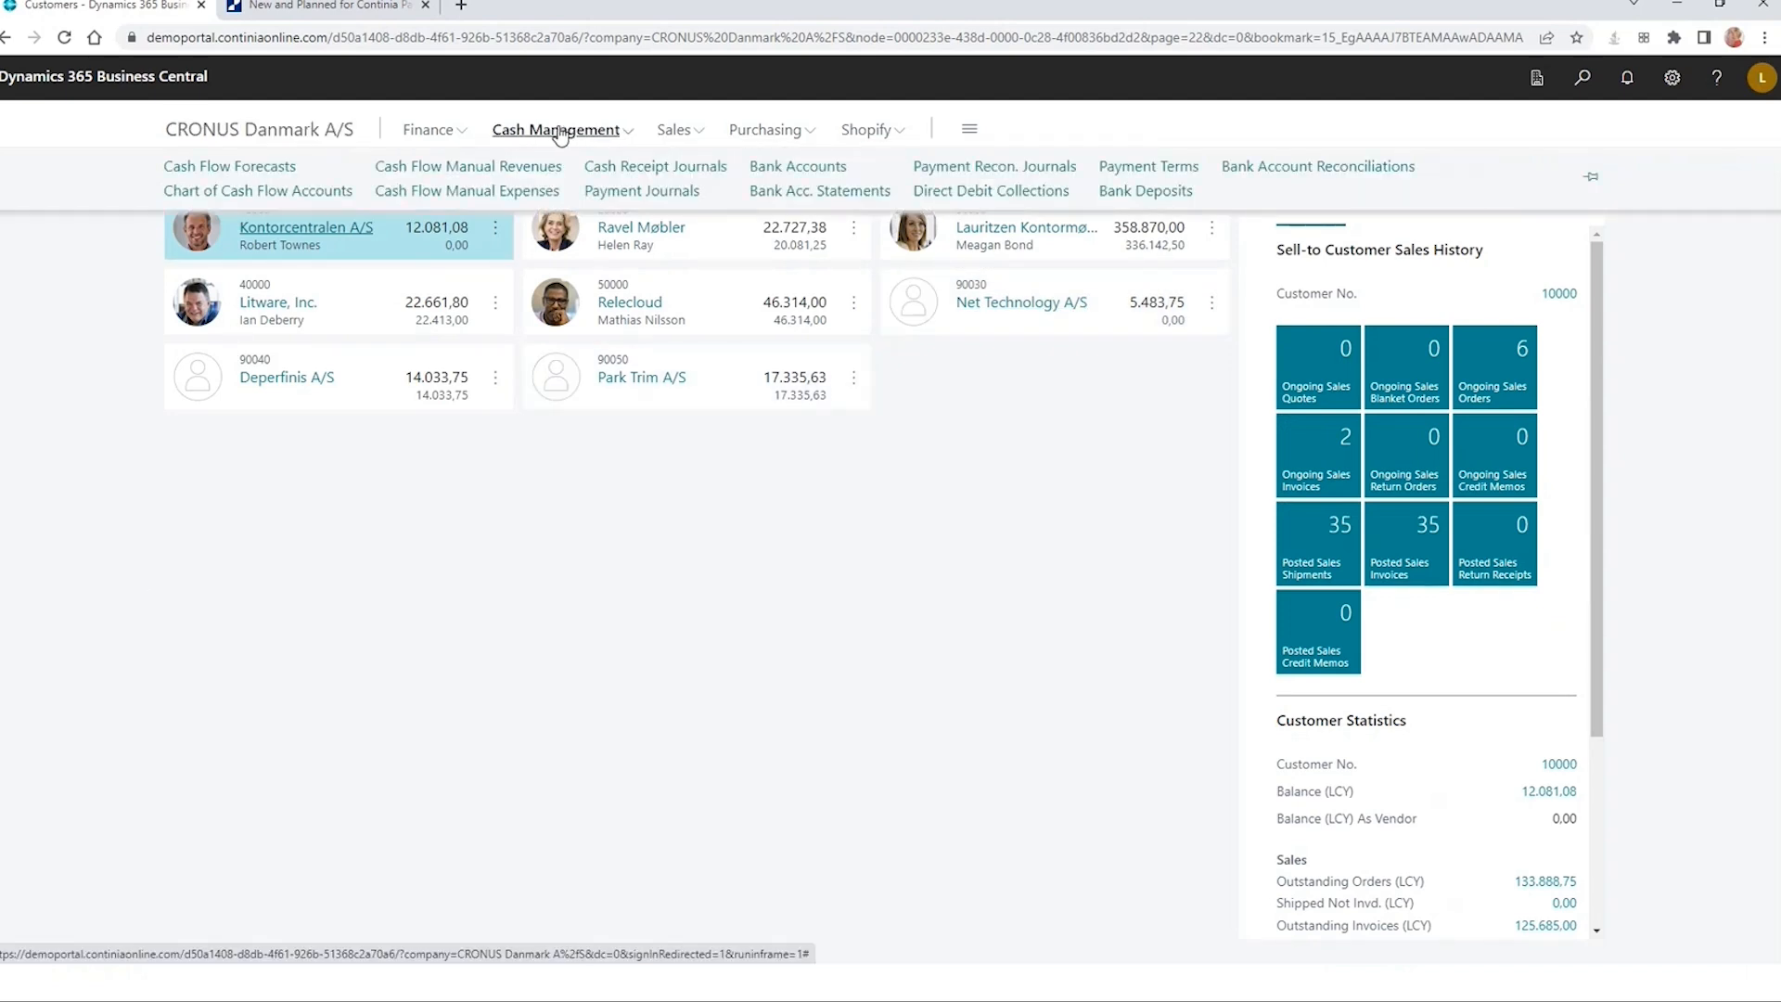
click(657, 172)
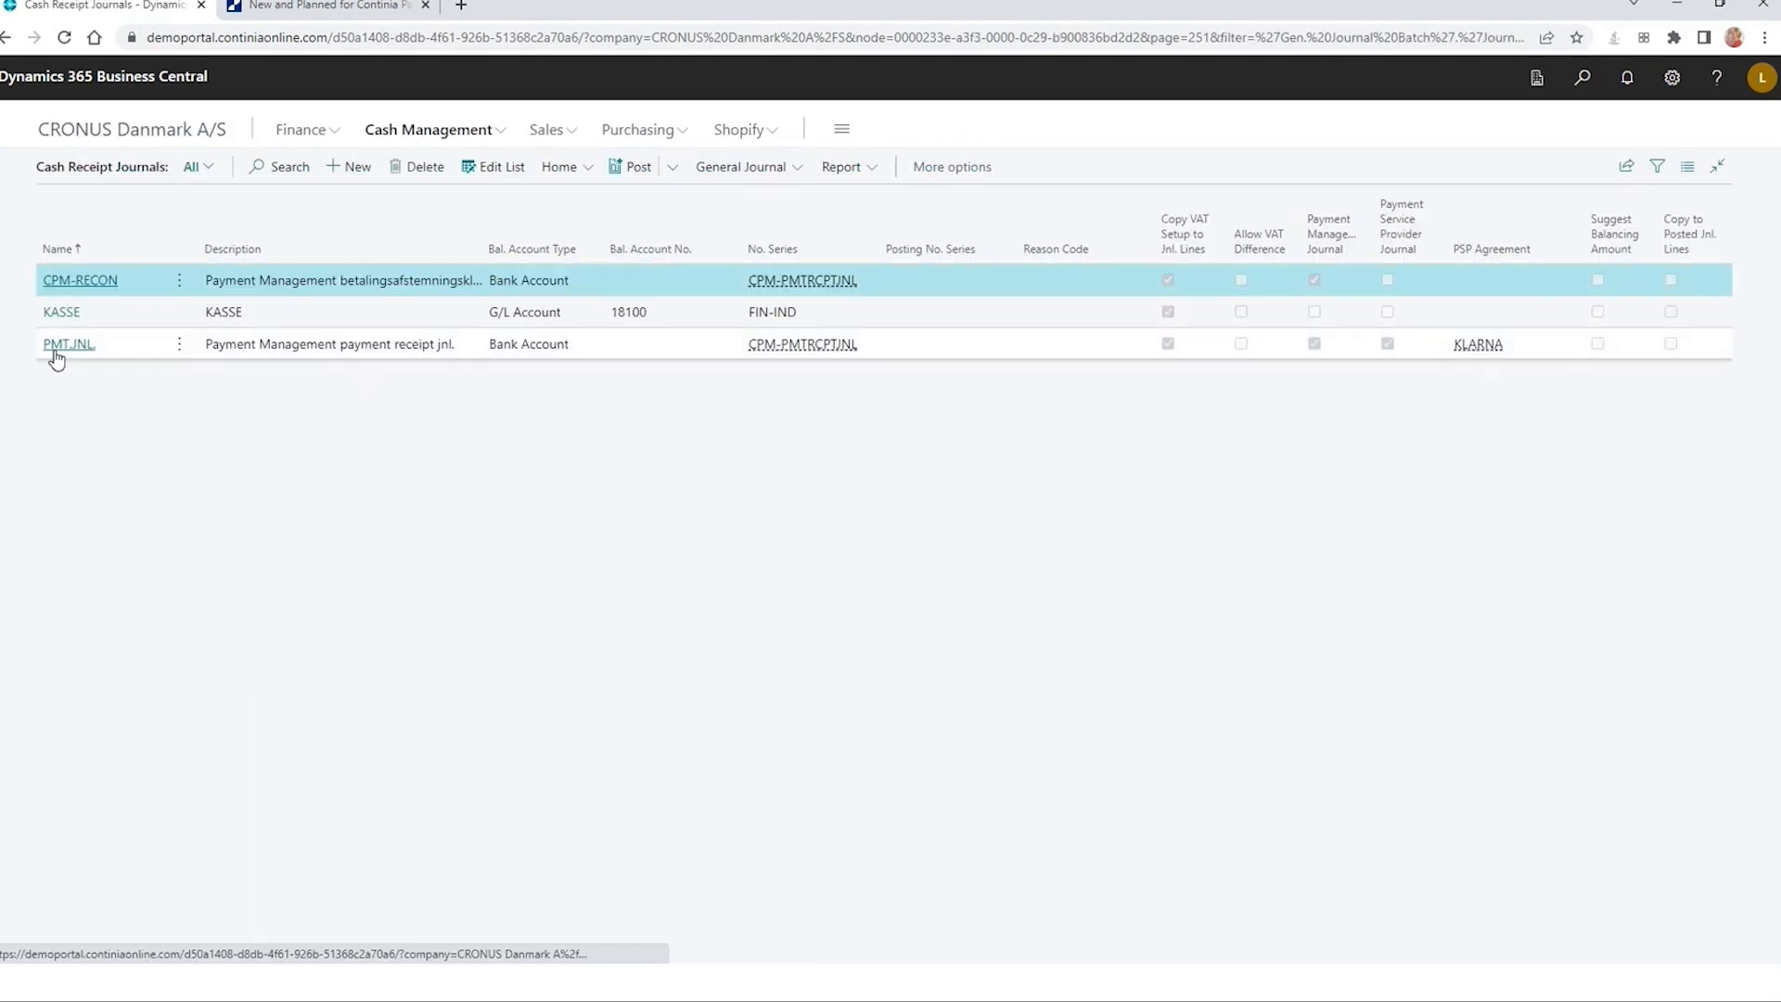
click(139, 353)
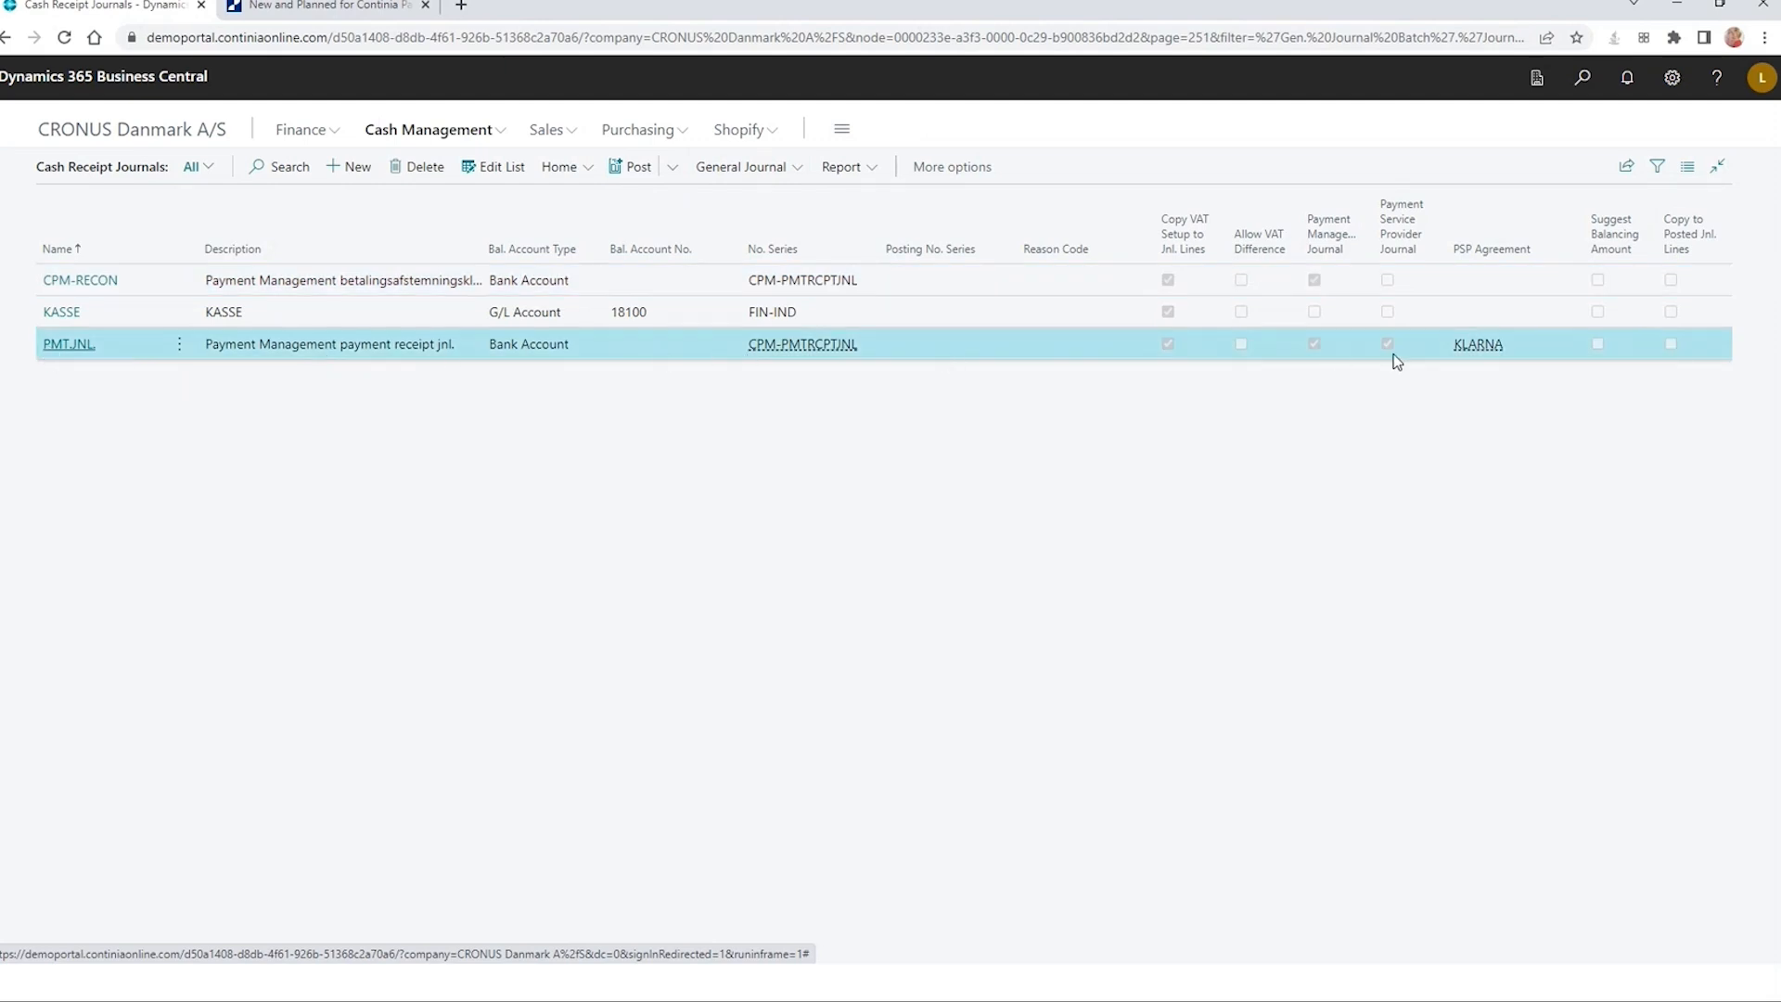
mouse_move(1400, 213)
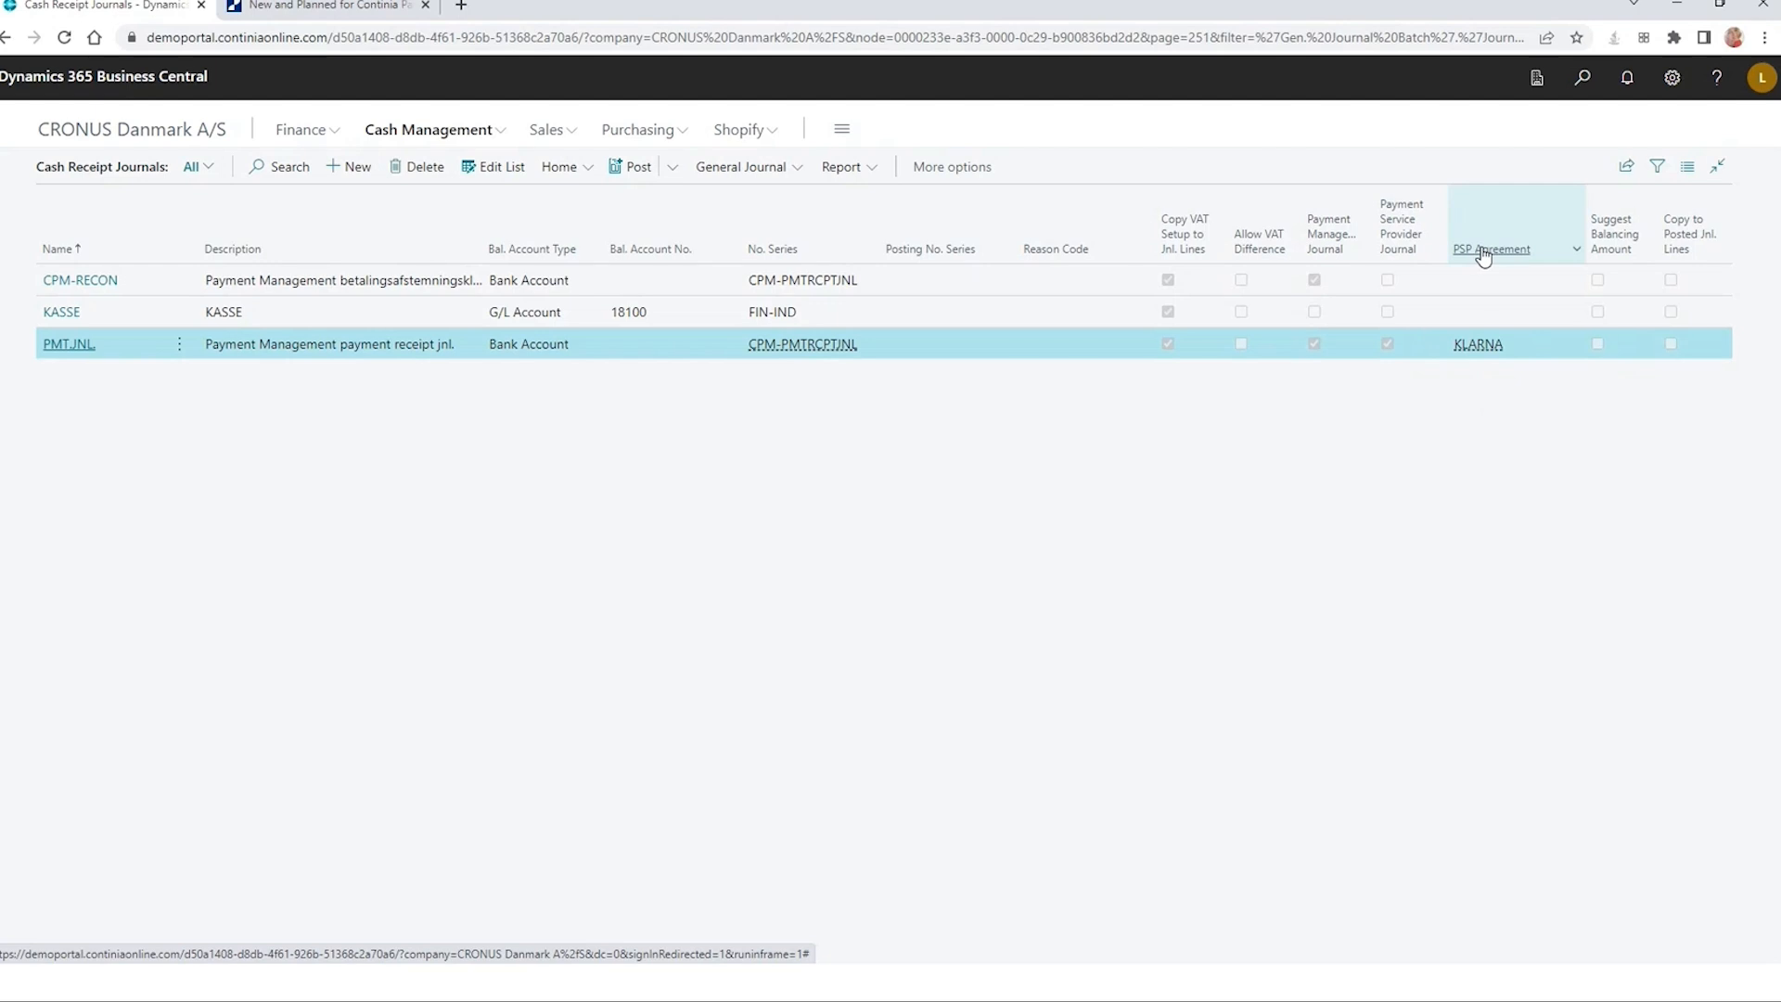
mouse_move(1488, 257)
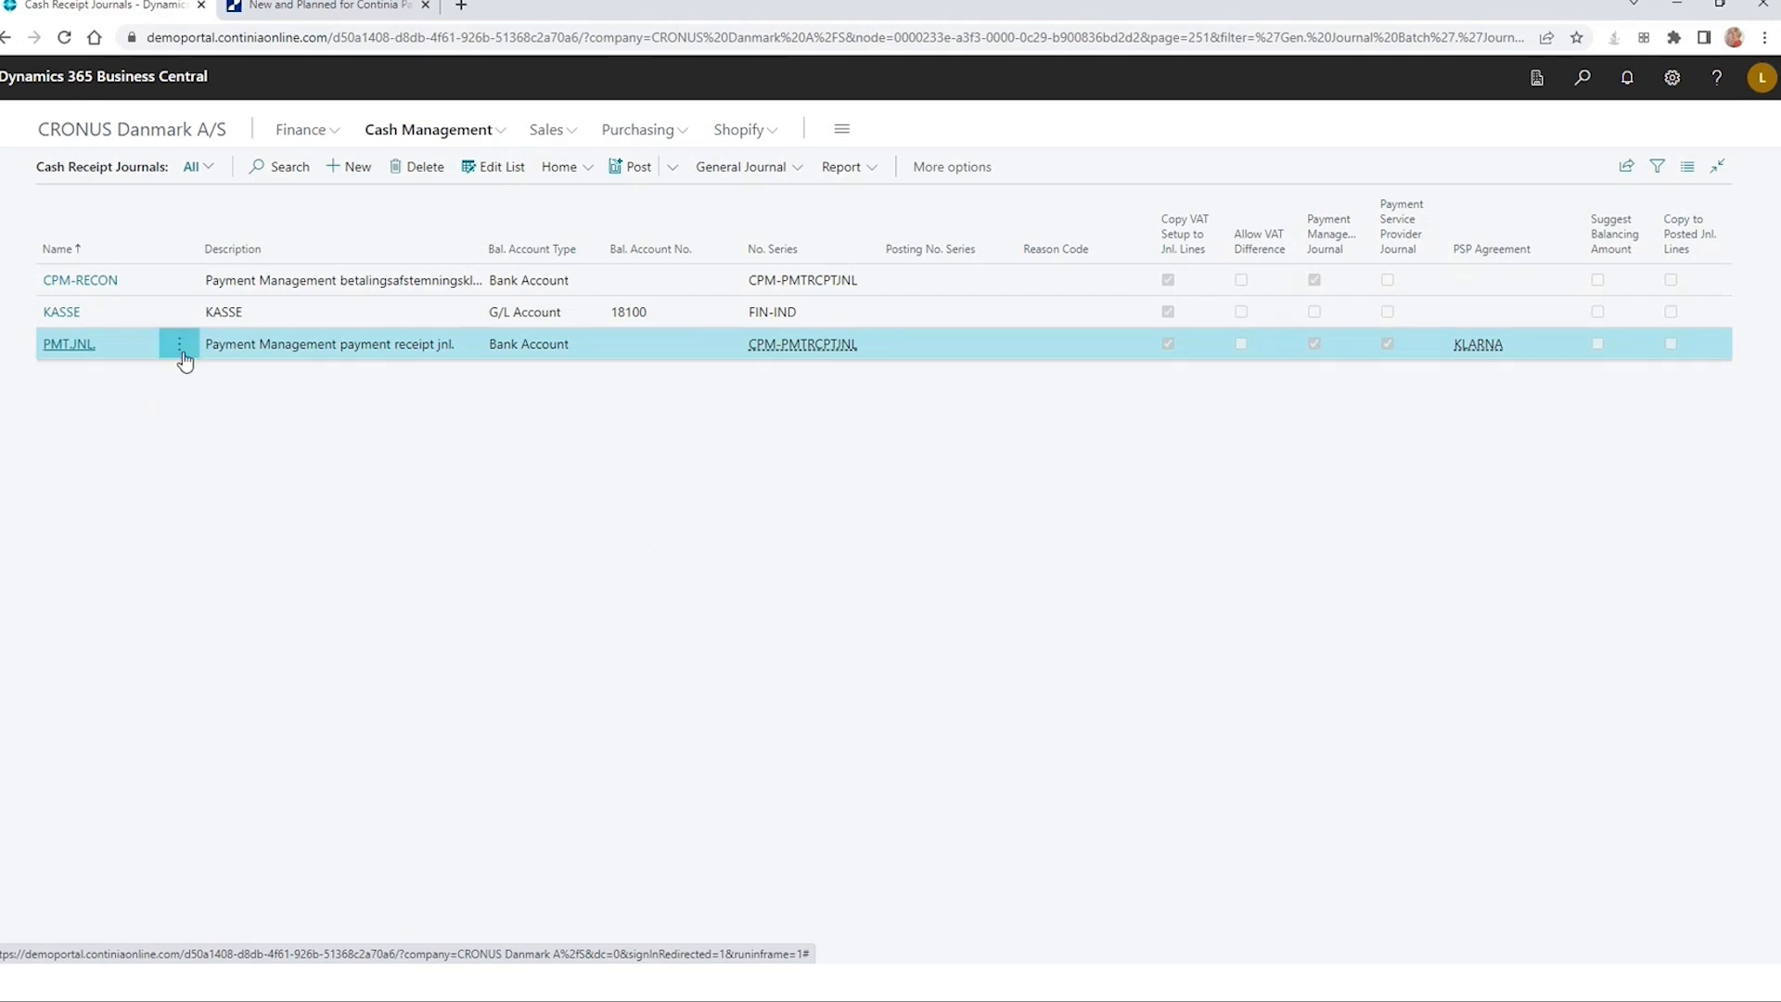
Step: Open the PMT.JNL. cash receipt journal, view the PSP agreement rules behind it, and close them
click(121, 347)
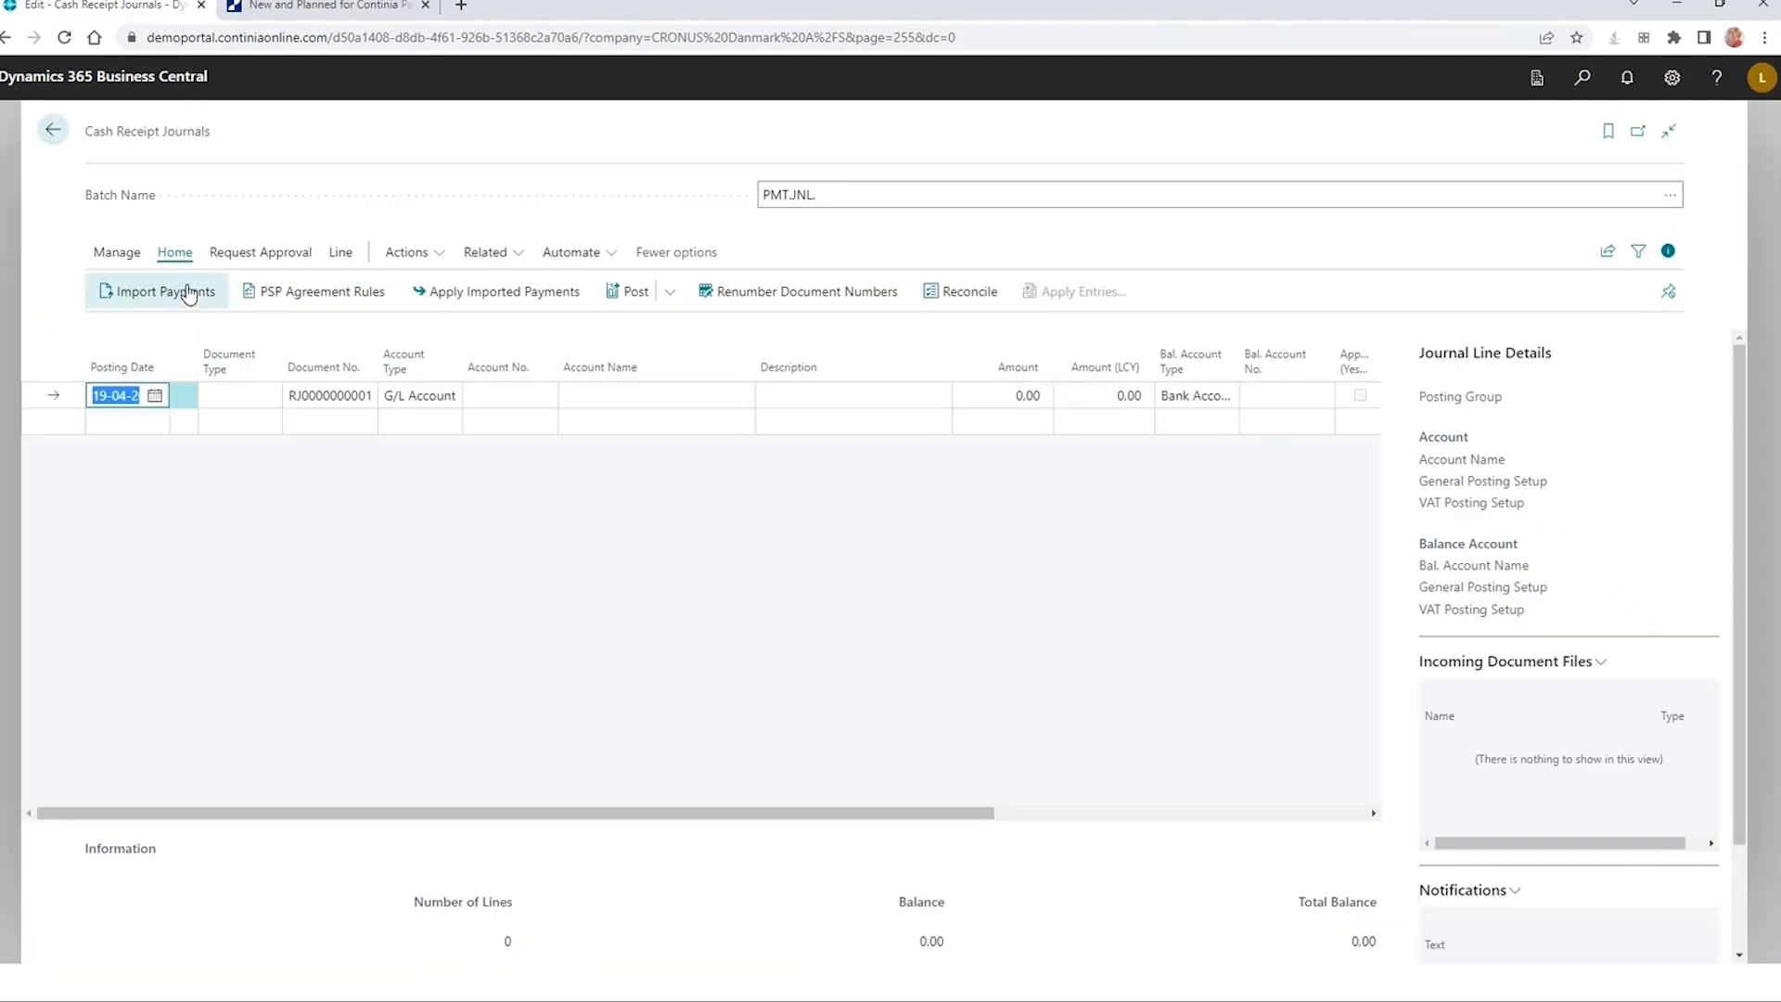
click(290, 291)
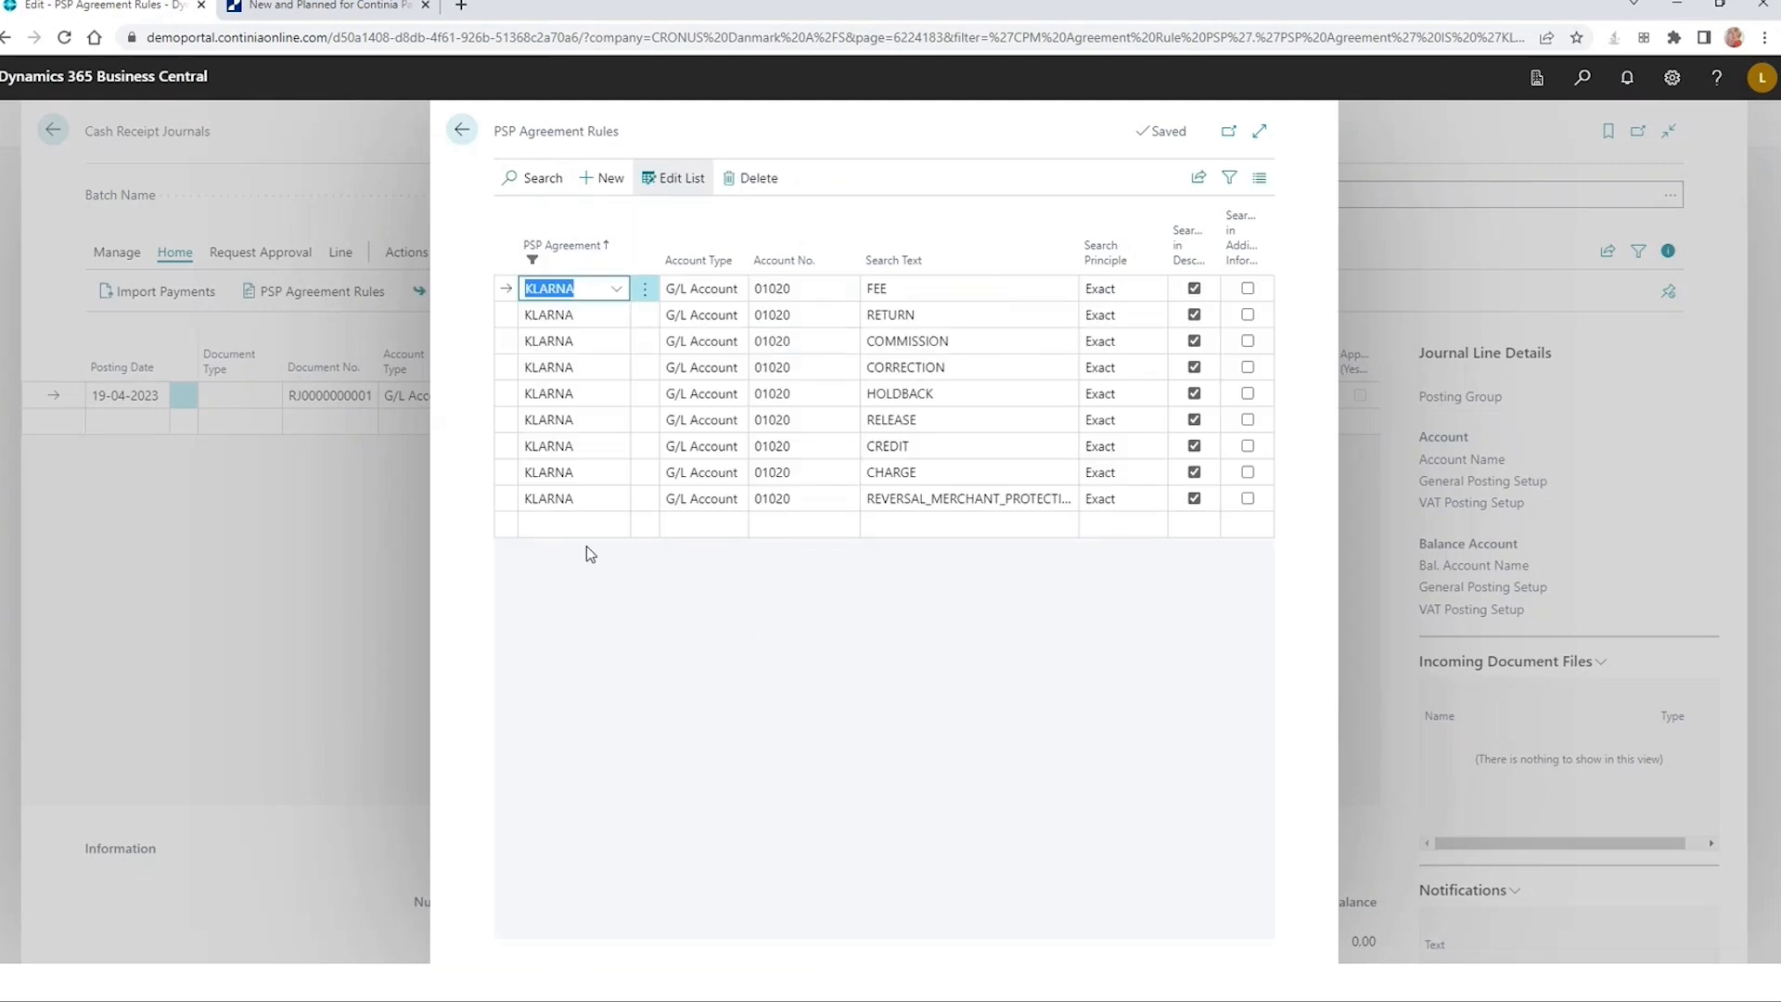
click(461, 130)
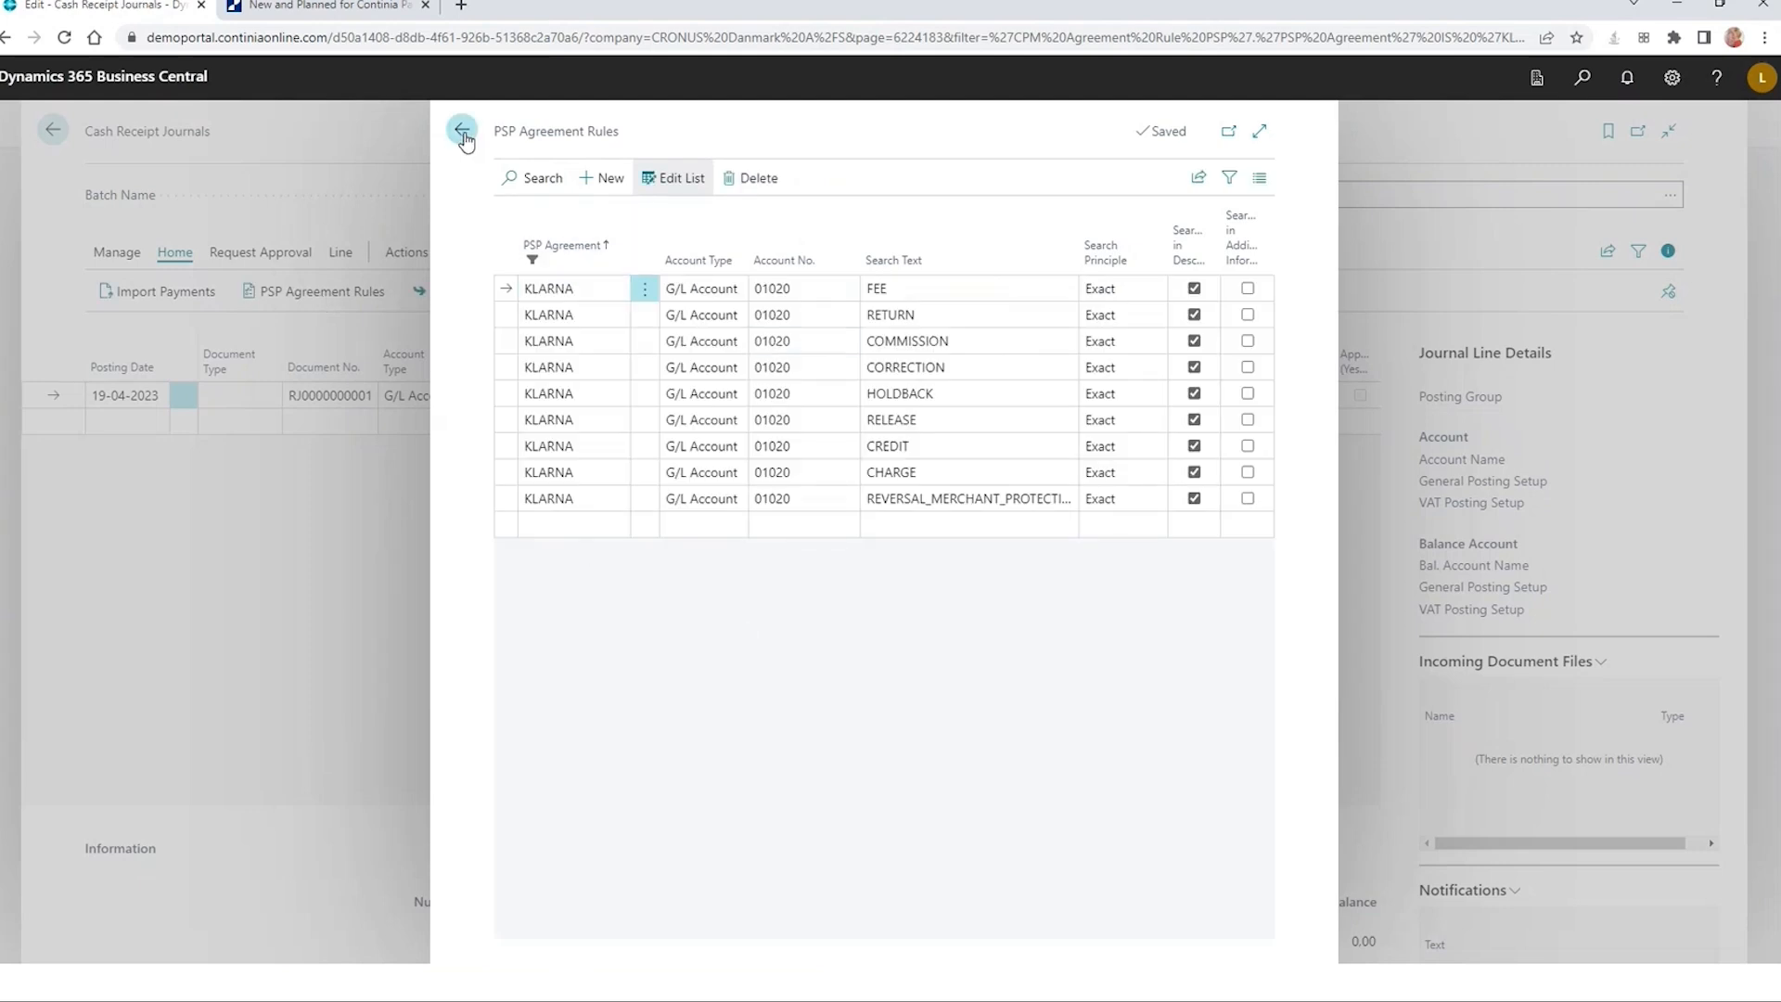
Step: Import payments into the journal using PSP agreement KLARNA, uploading the settlement file
click(159, 291)
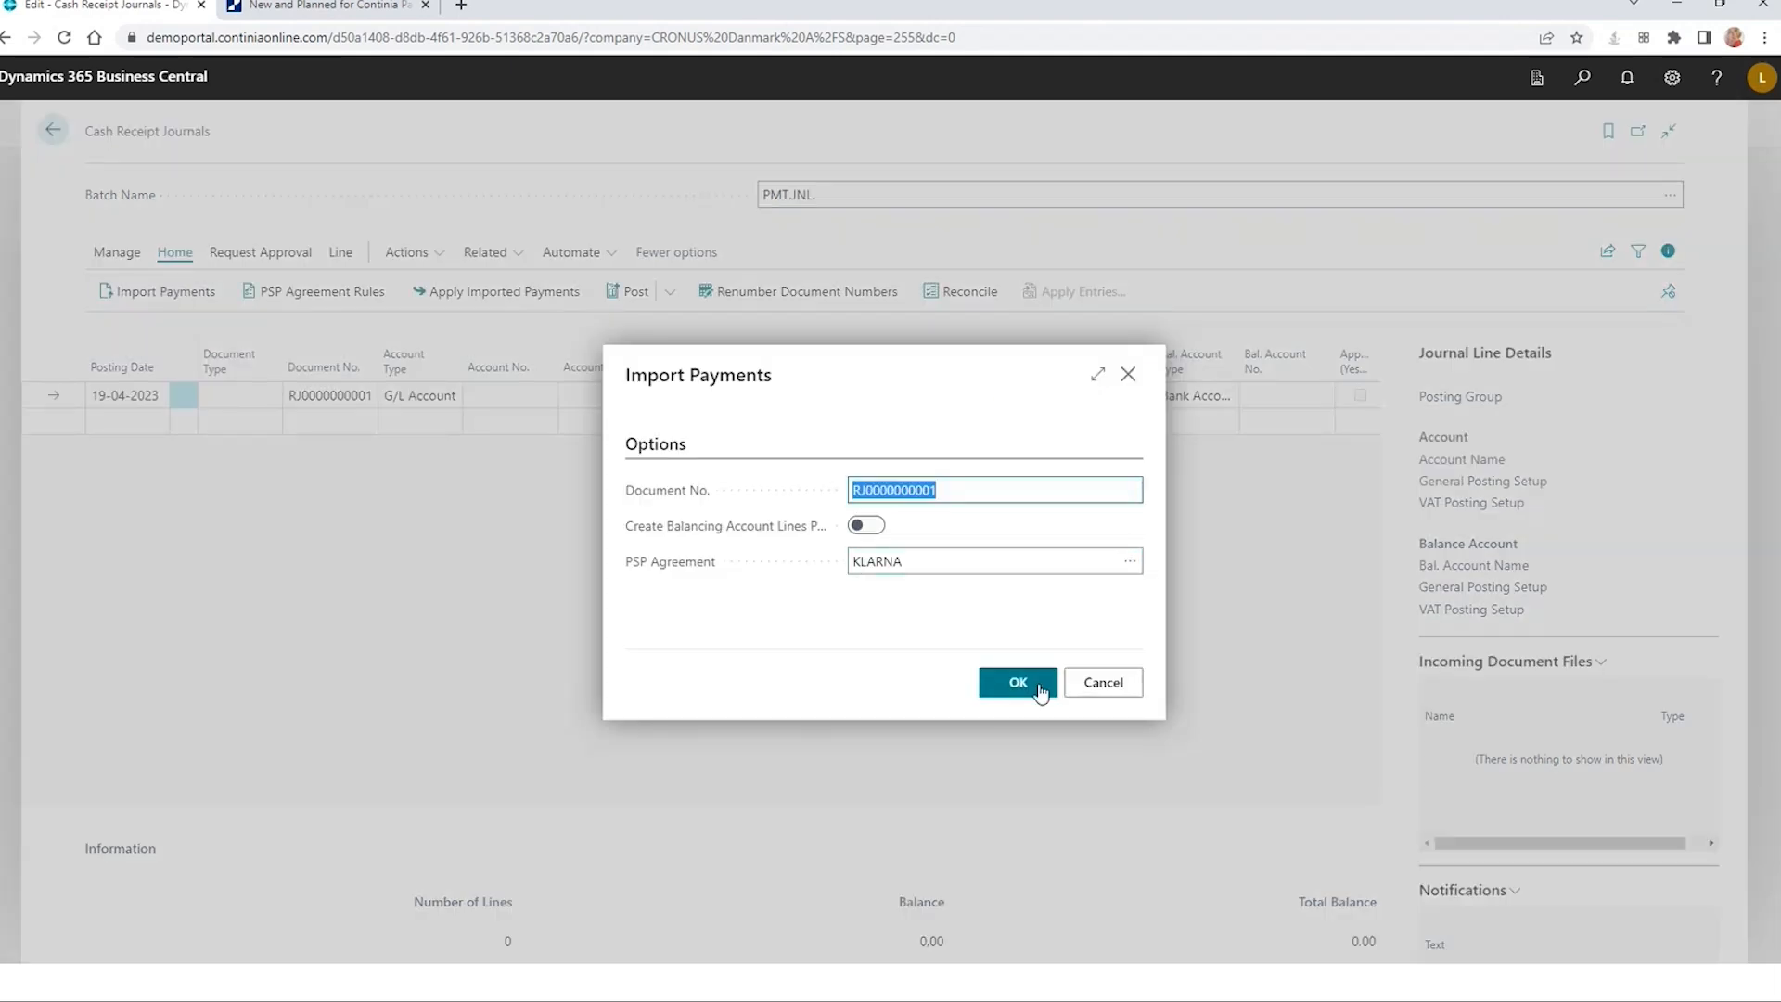
click(1130, 562)
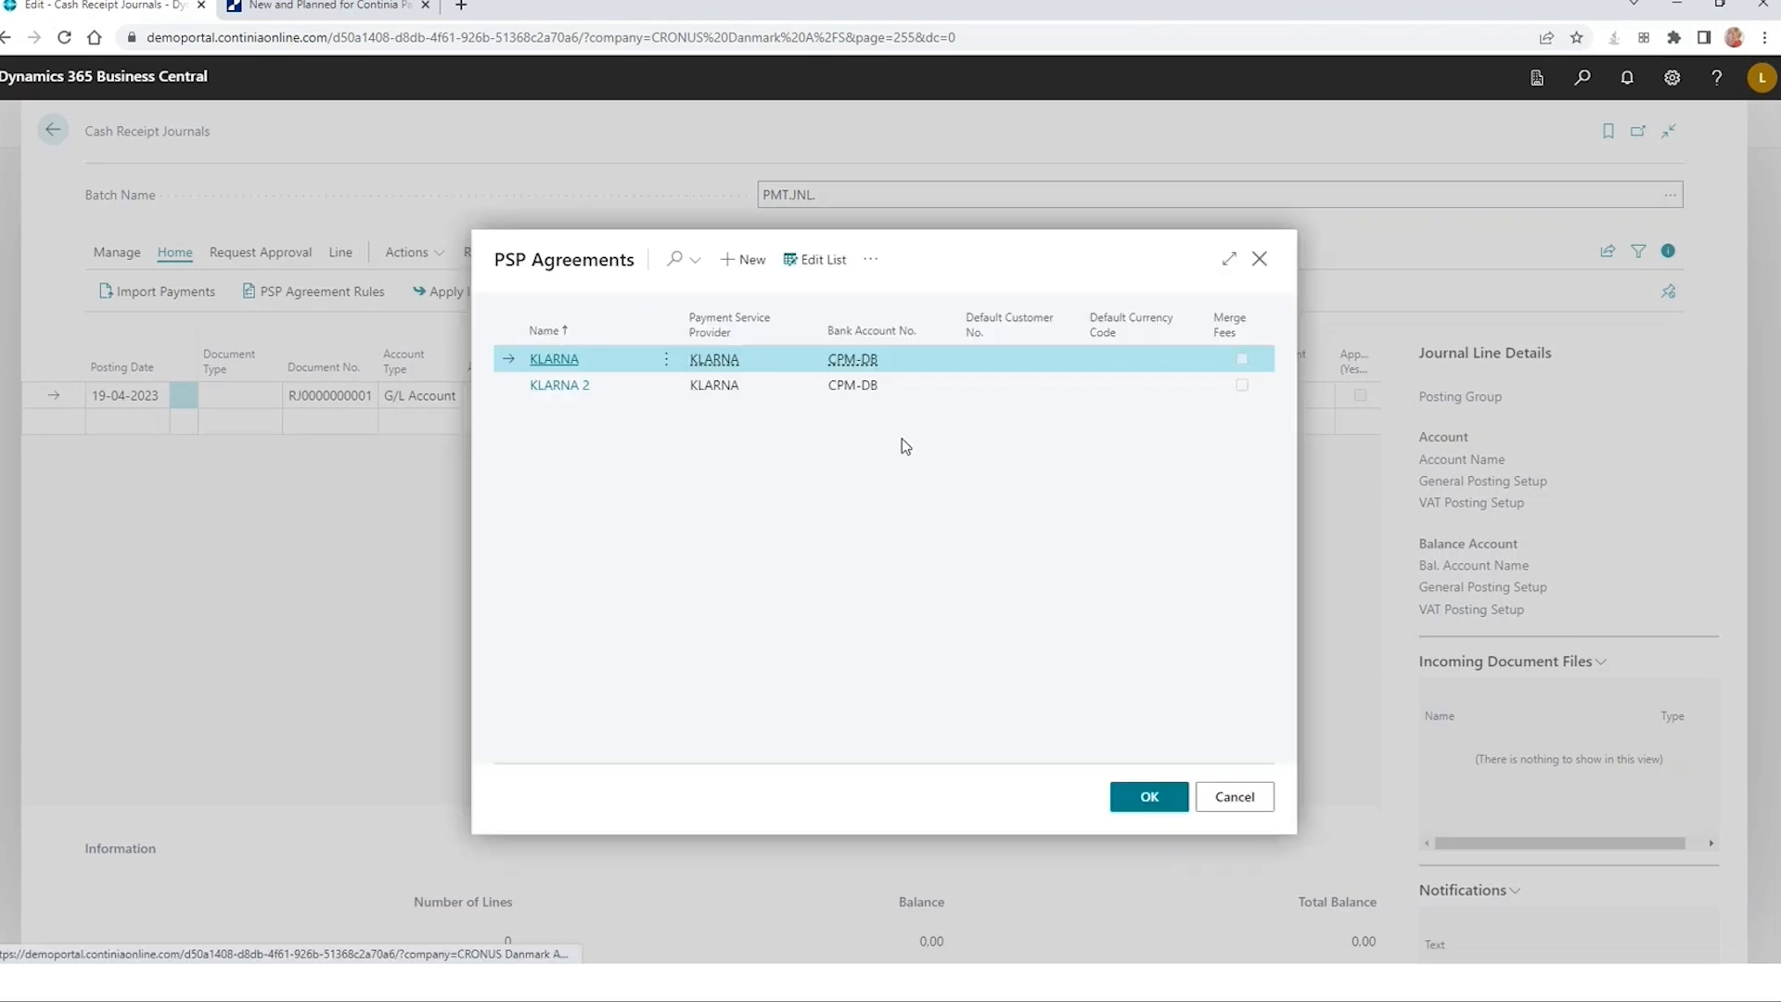
click(1144, 800)
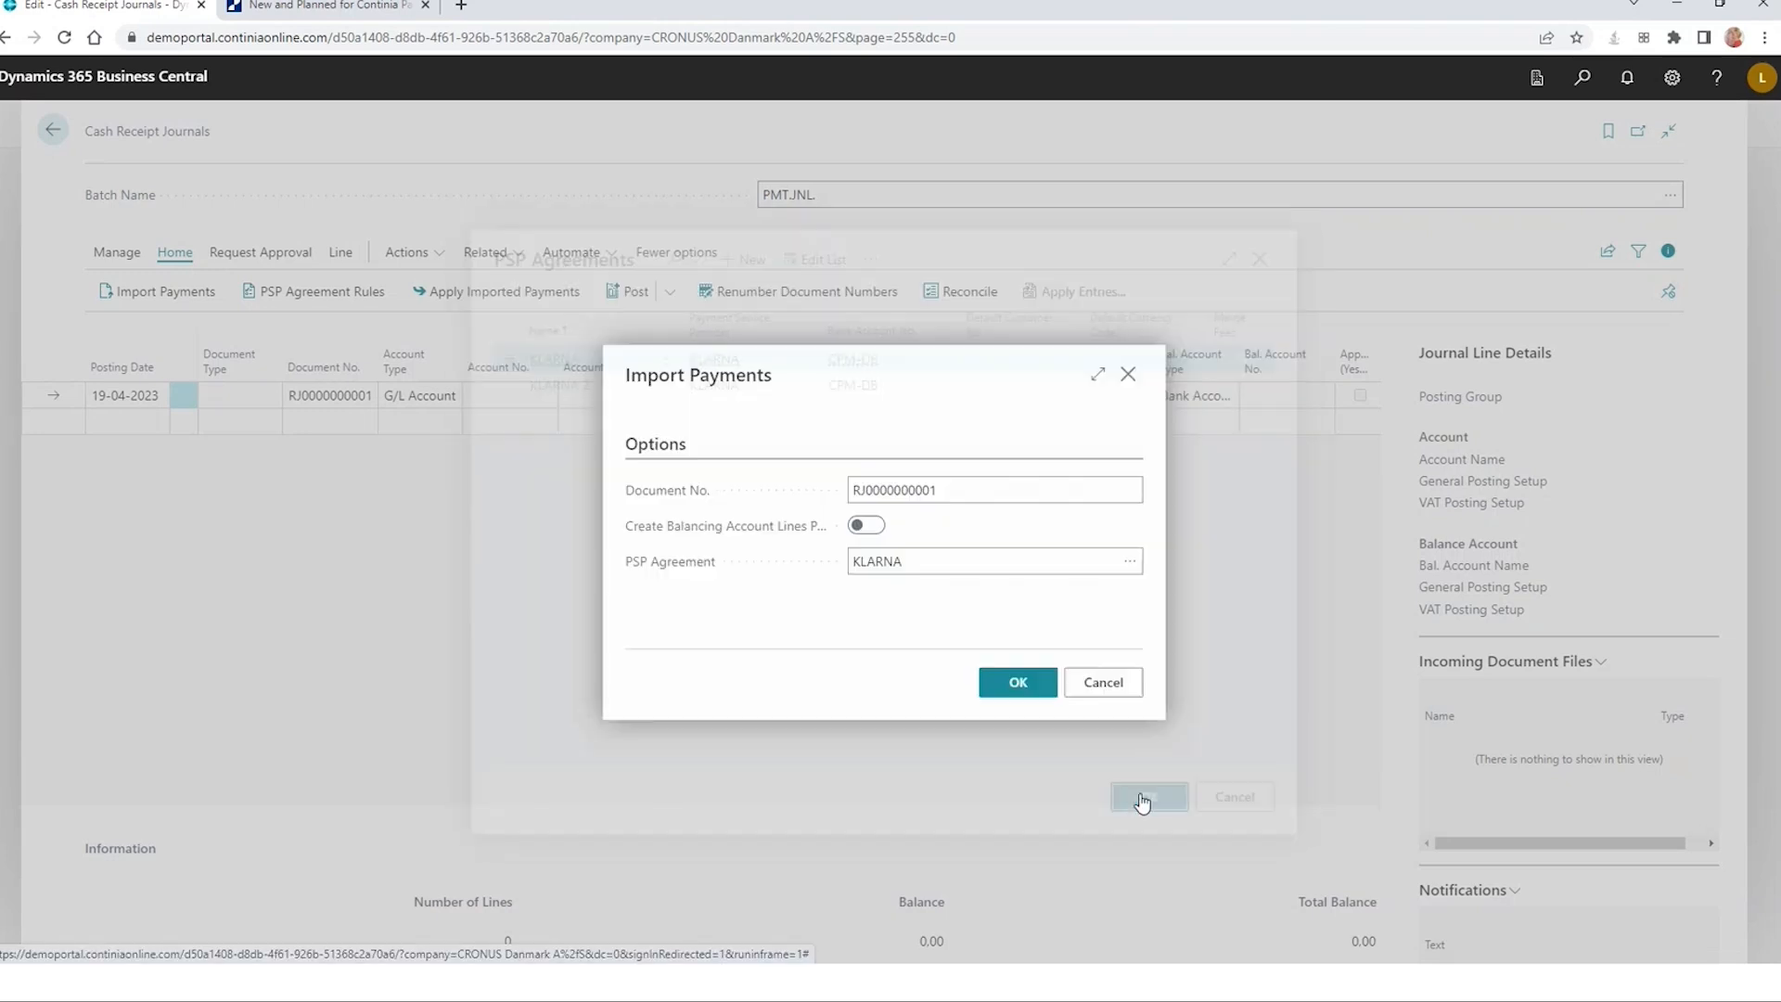
click(1019, 684)
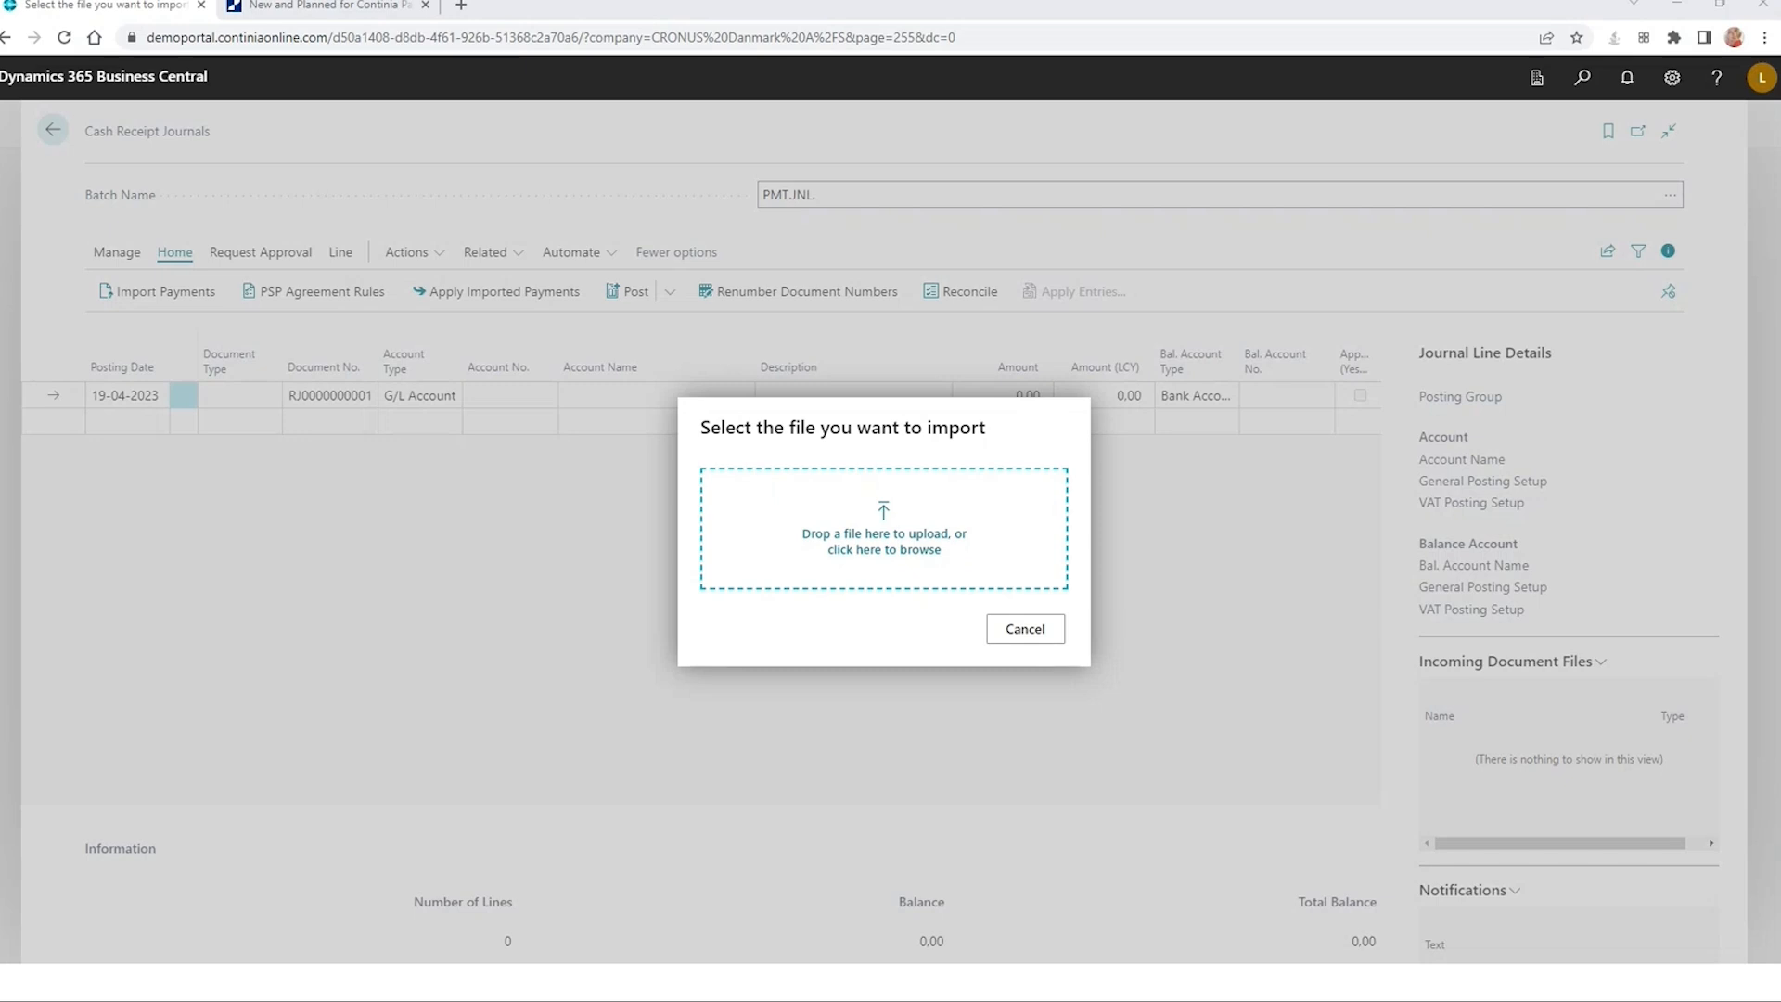
drag(1317, 580, 955, 559)
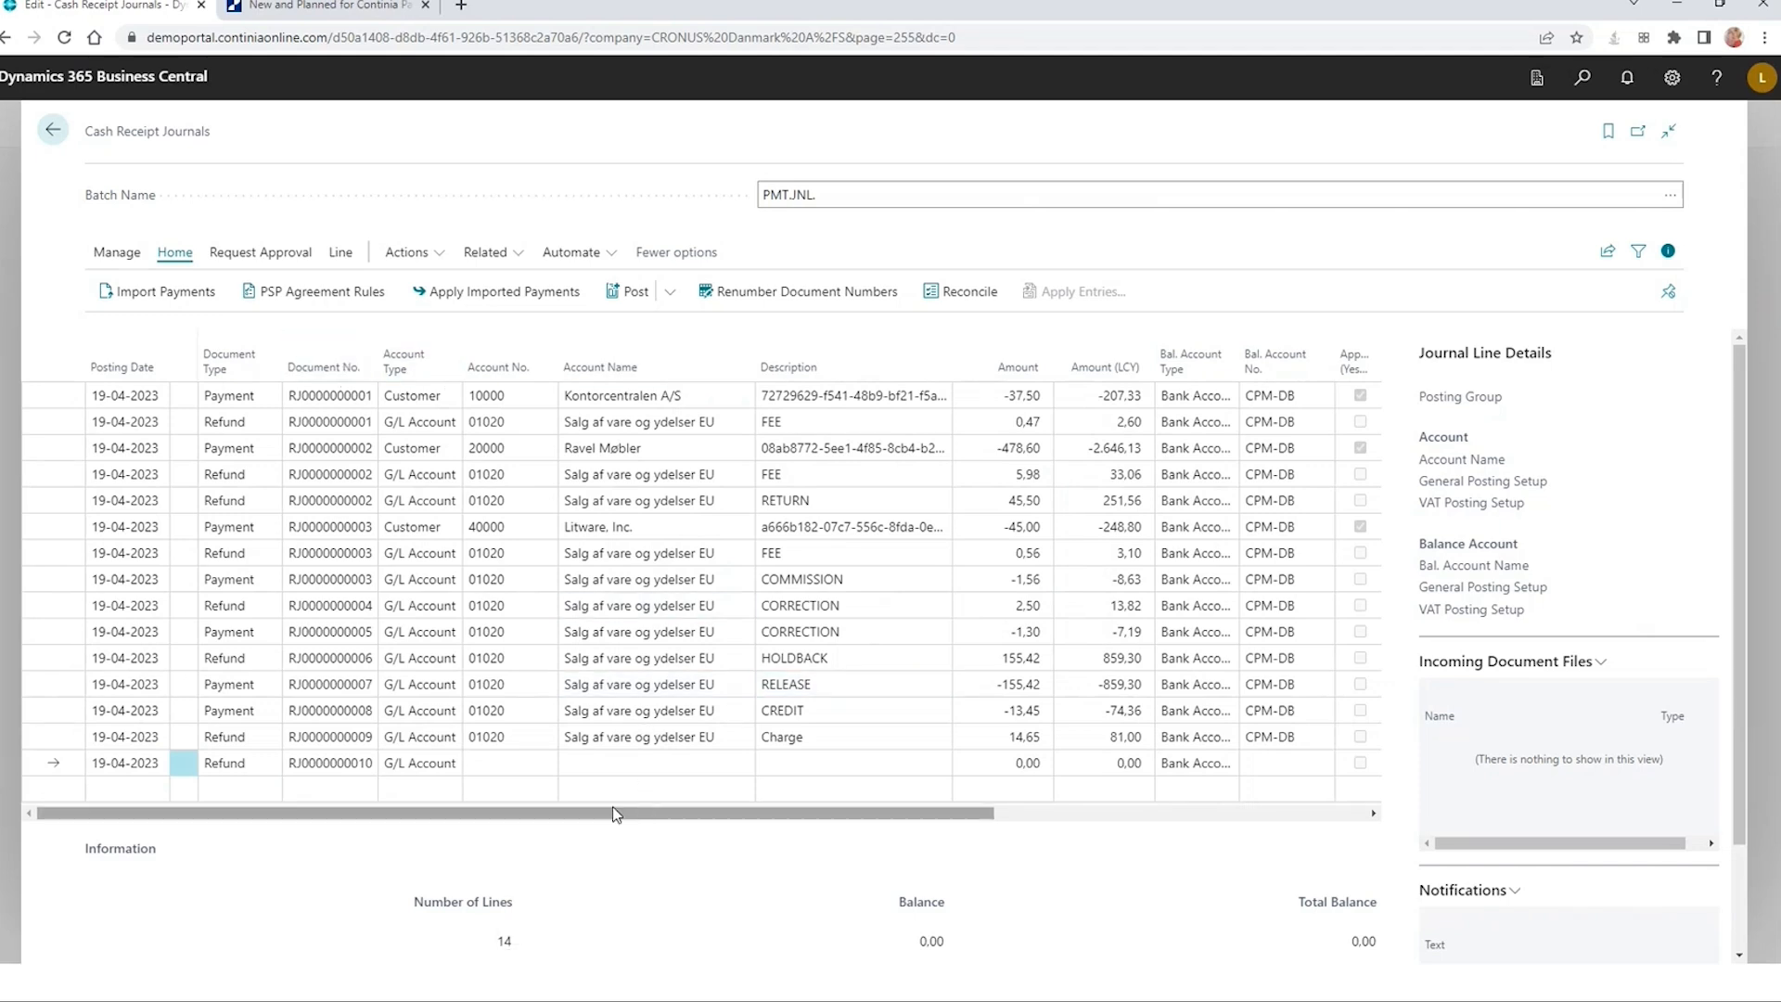
Step: Review the imported journal lines and the invoices they apply to, and post the cash receipt journal
drag(578, 814, 607, 814)
drag(592, 818, 881, 818)
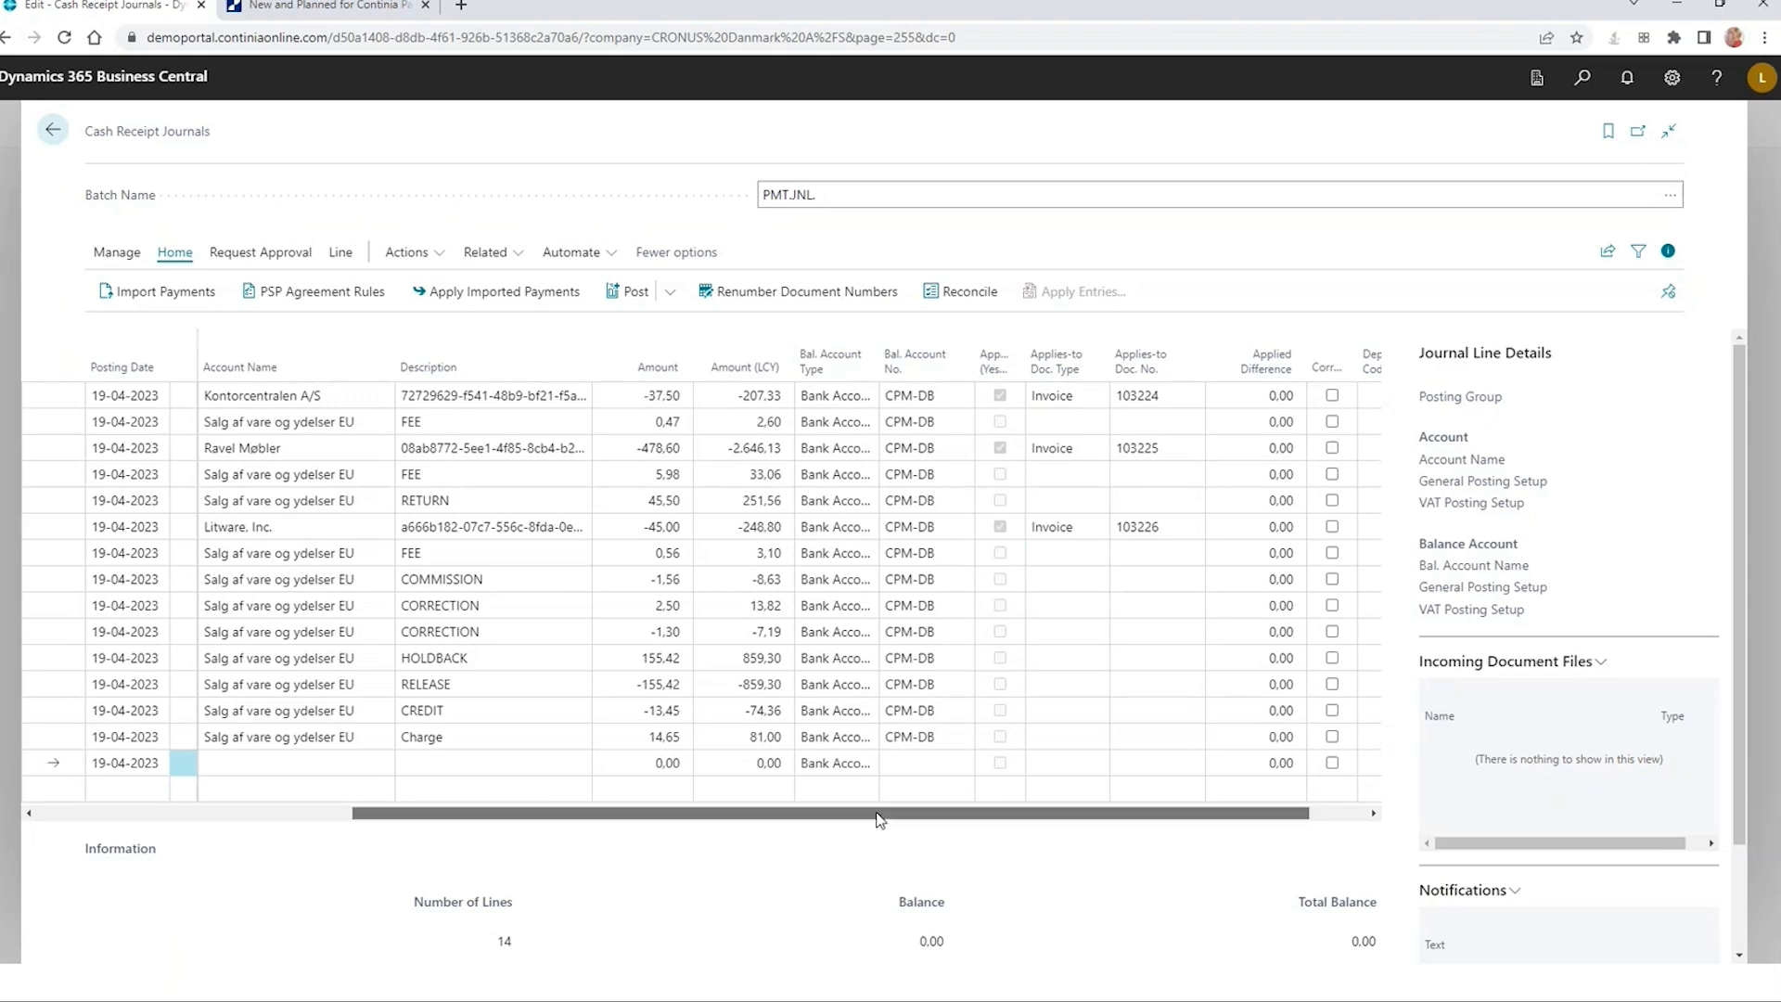
drag(880, 820, 399, 822)
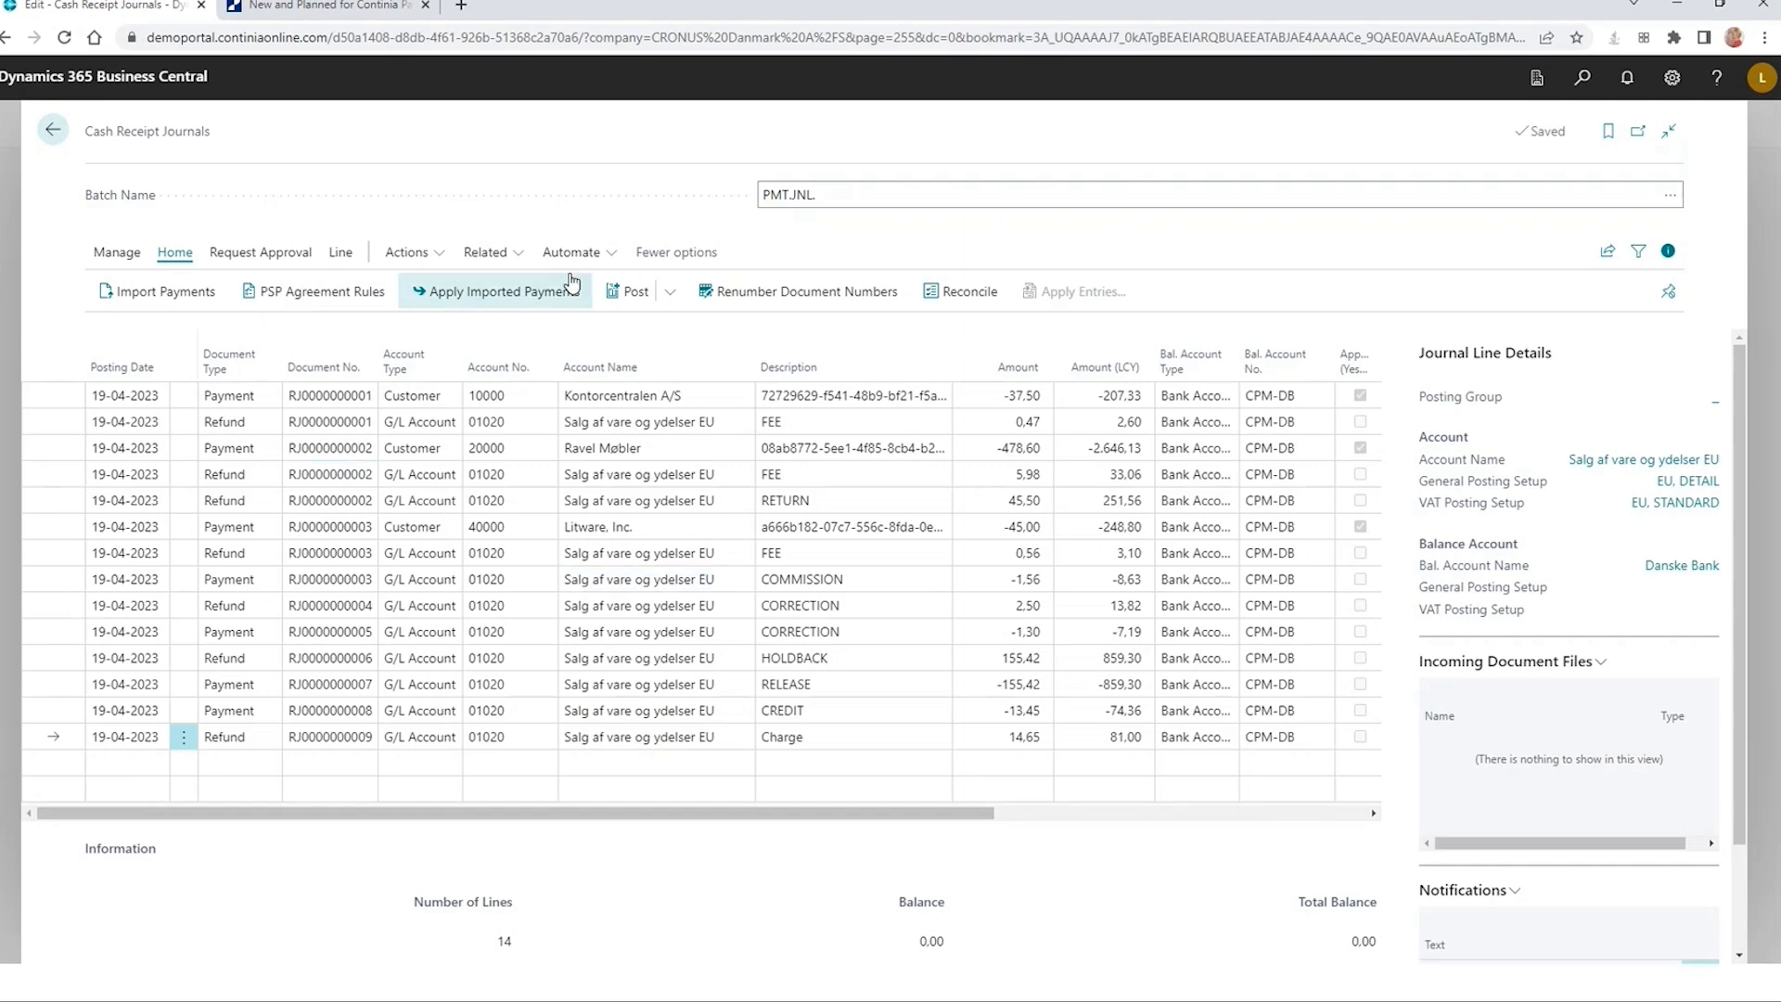
click(628, 294)
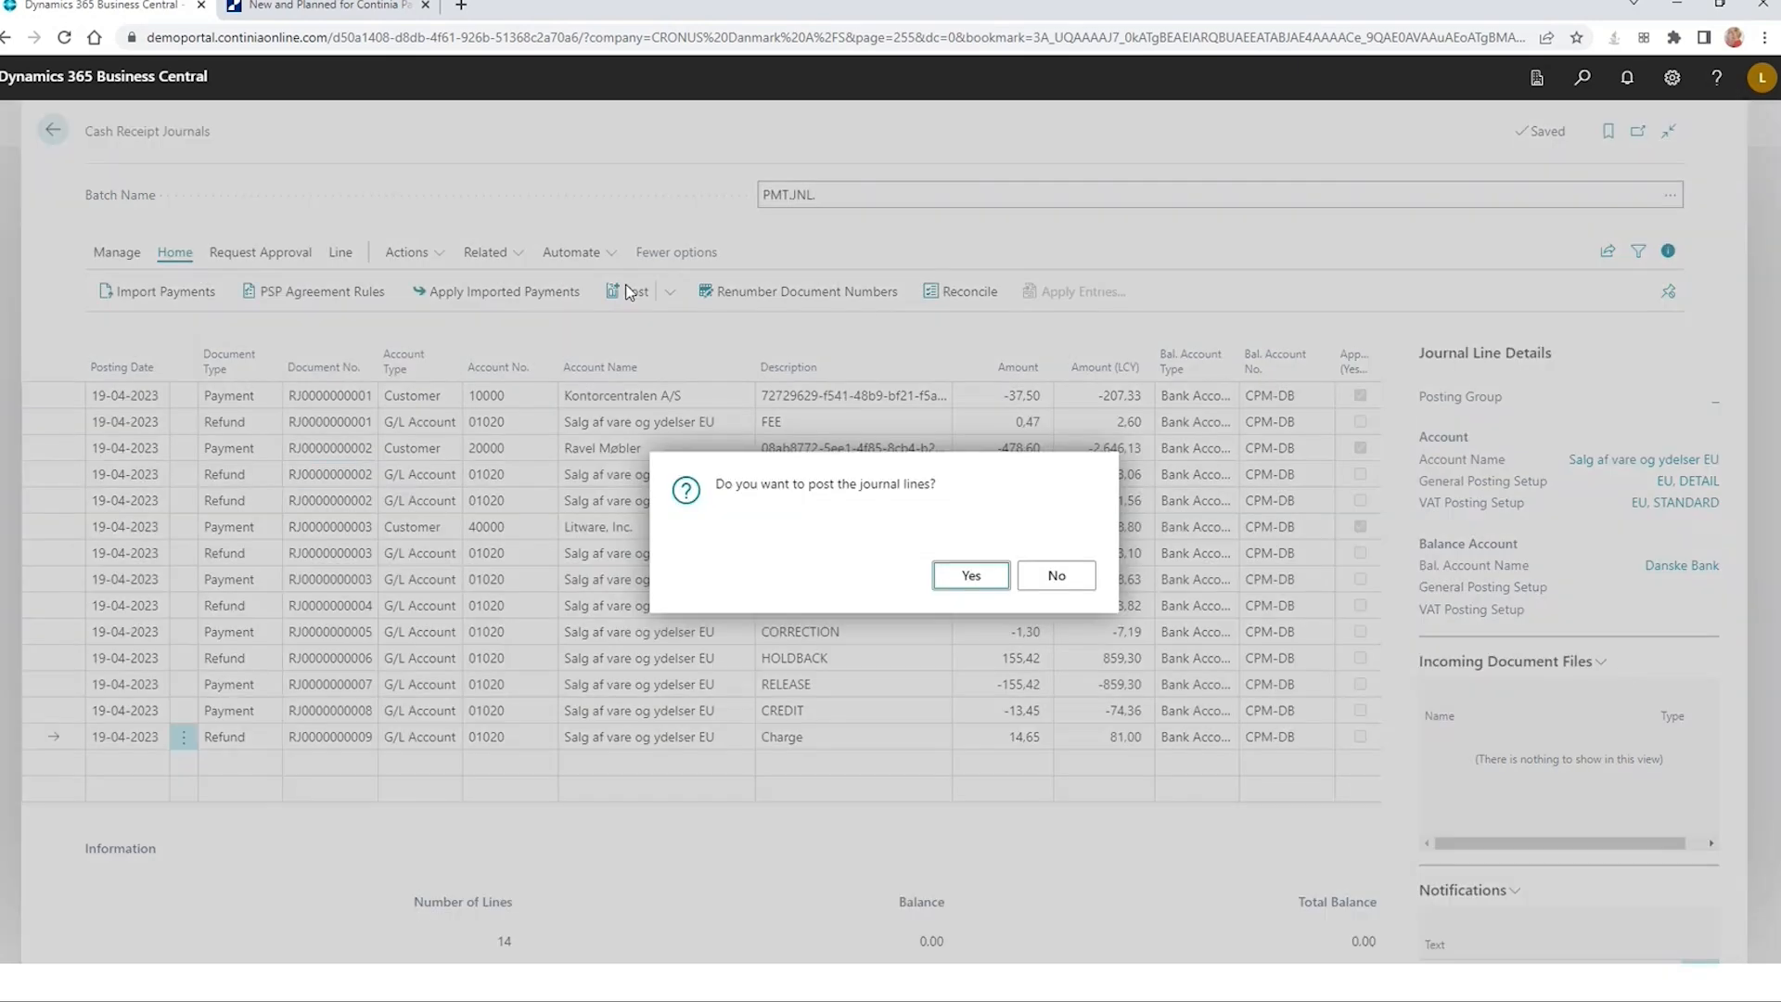
click(954, 579)
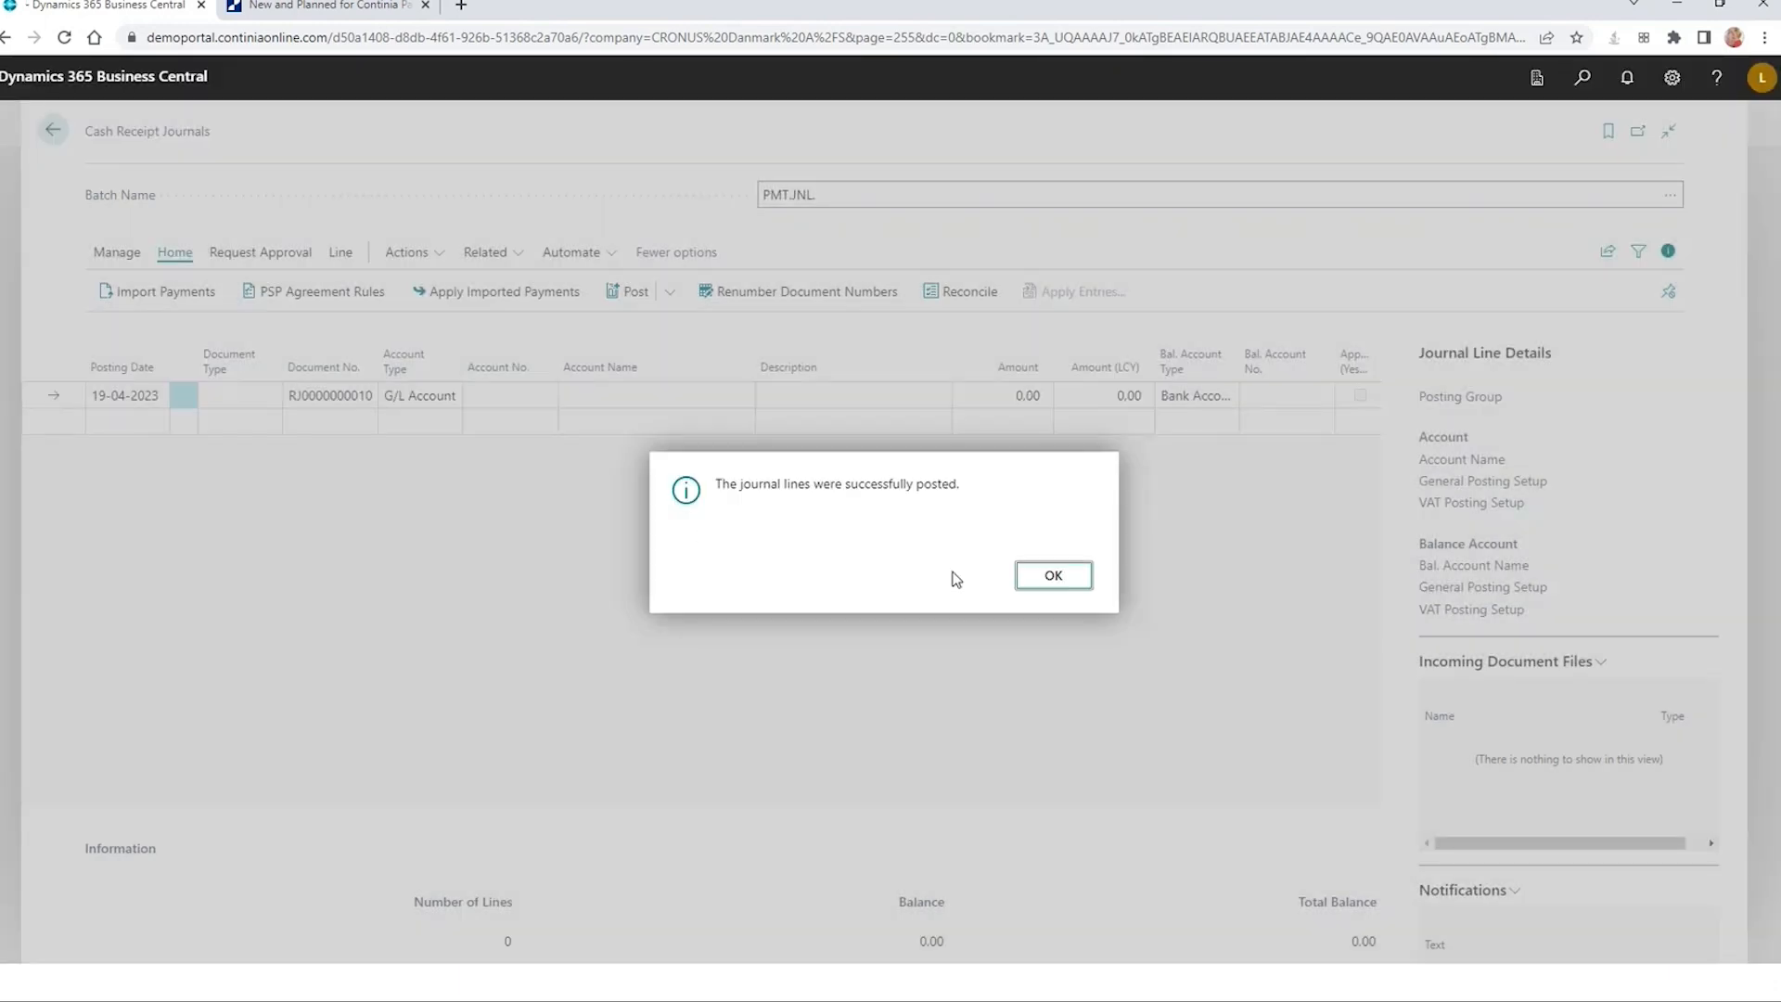
Step: Dismiss the posting notice and return from the cash receipt journals to the home page
click(1039, 577)
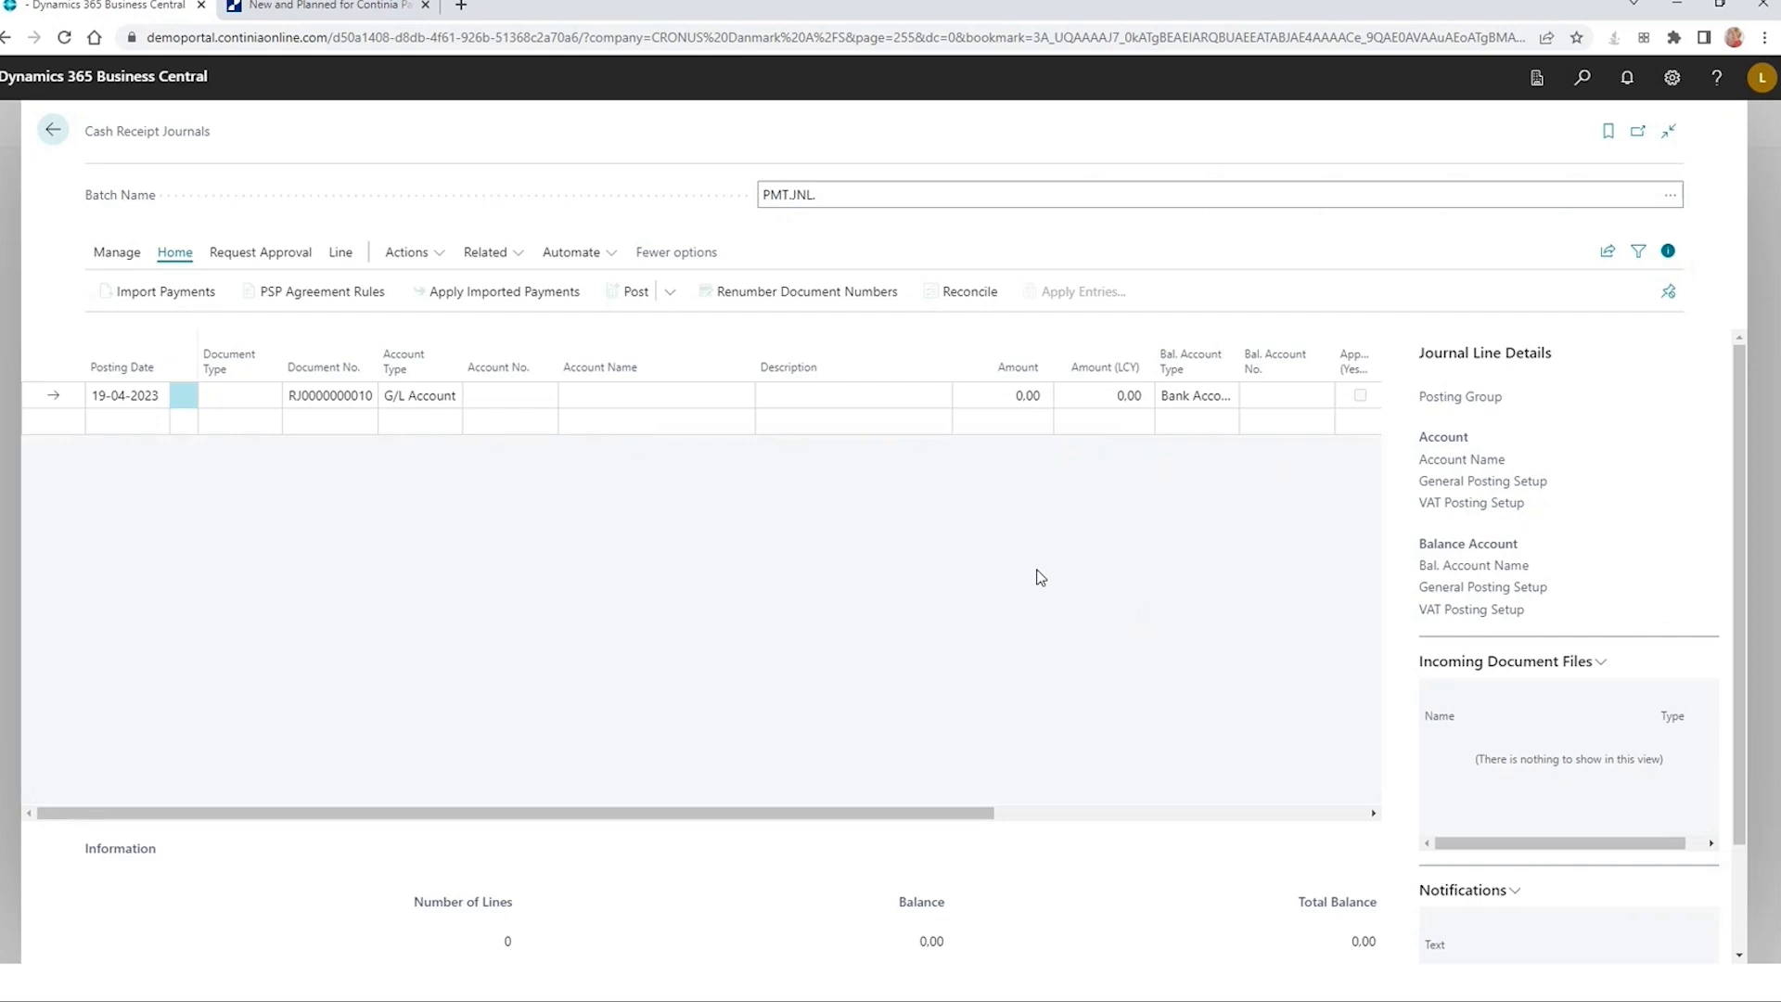
click(53, 133)
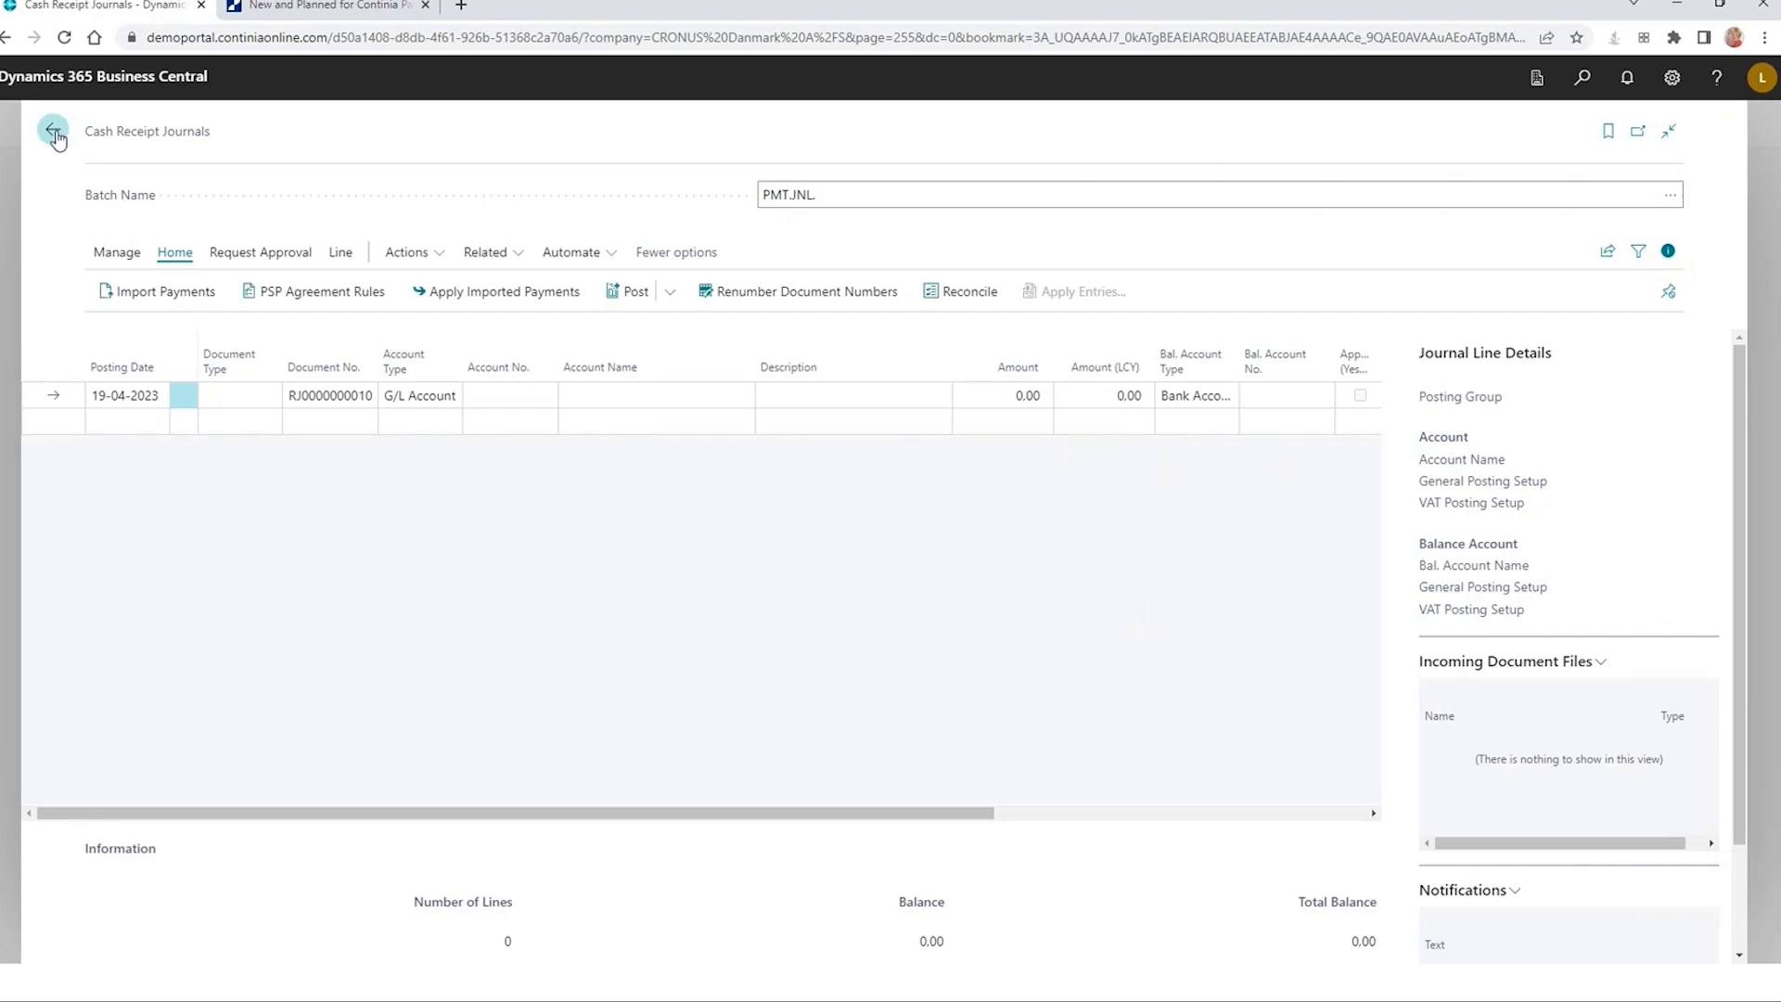
click(136, 133)
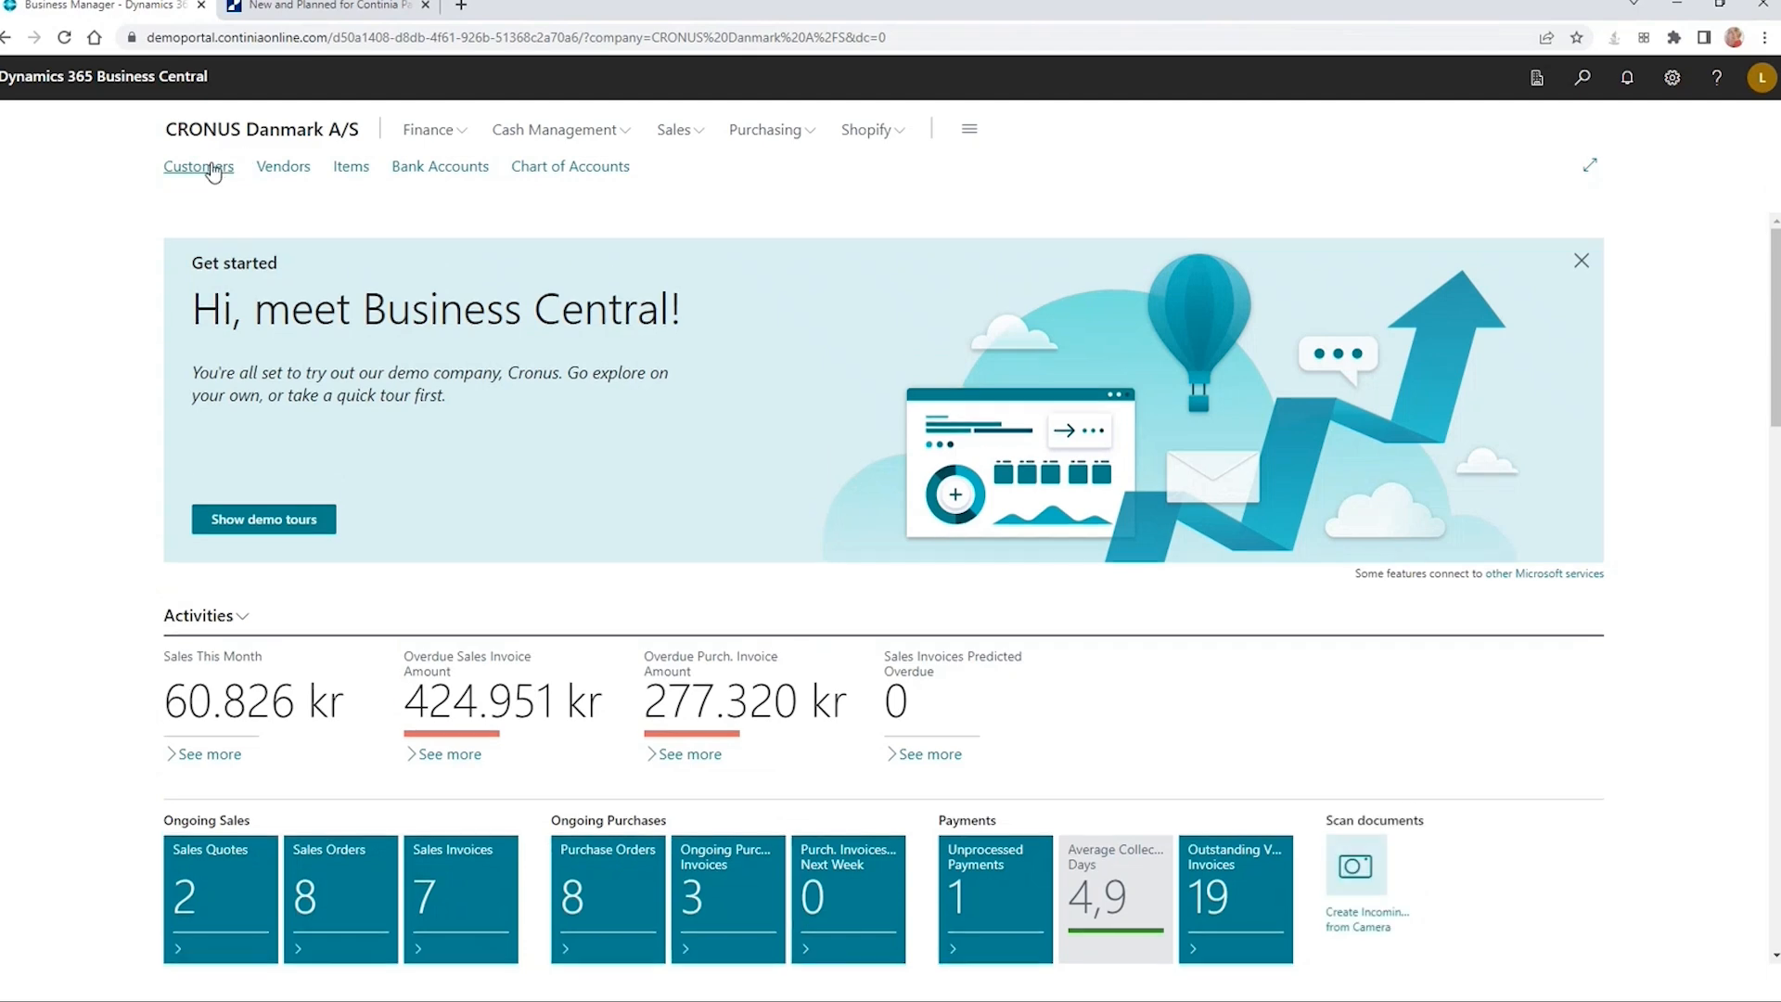
Step: Review the ledger entries of customer Kontorcentralen A/S, including the remaining amounts and open status, and return to the customer list
click(212, 169)
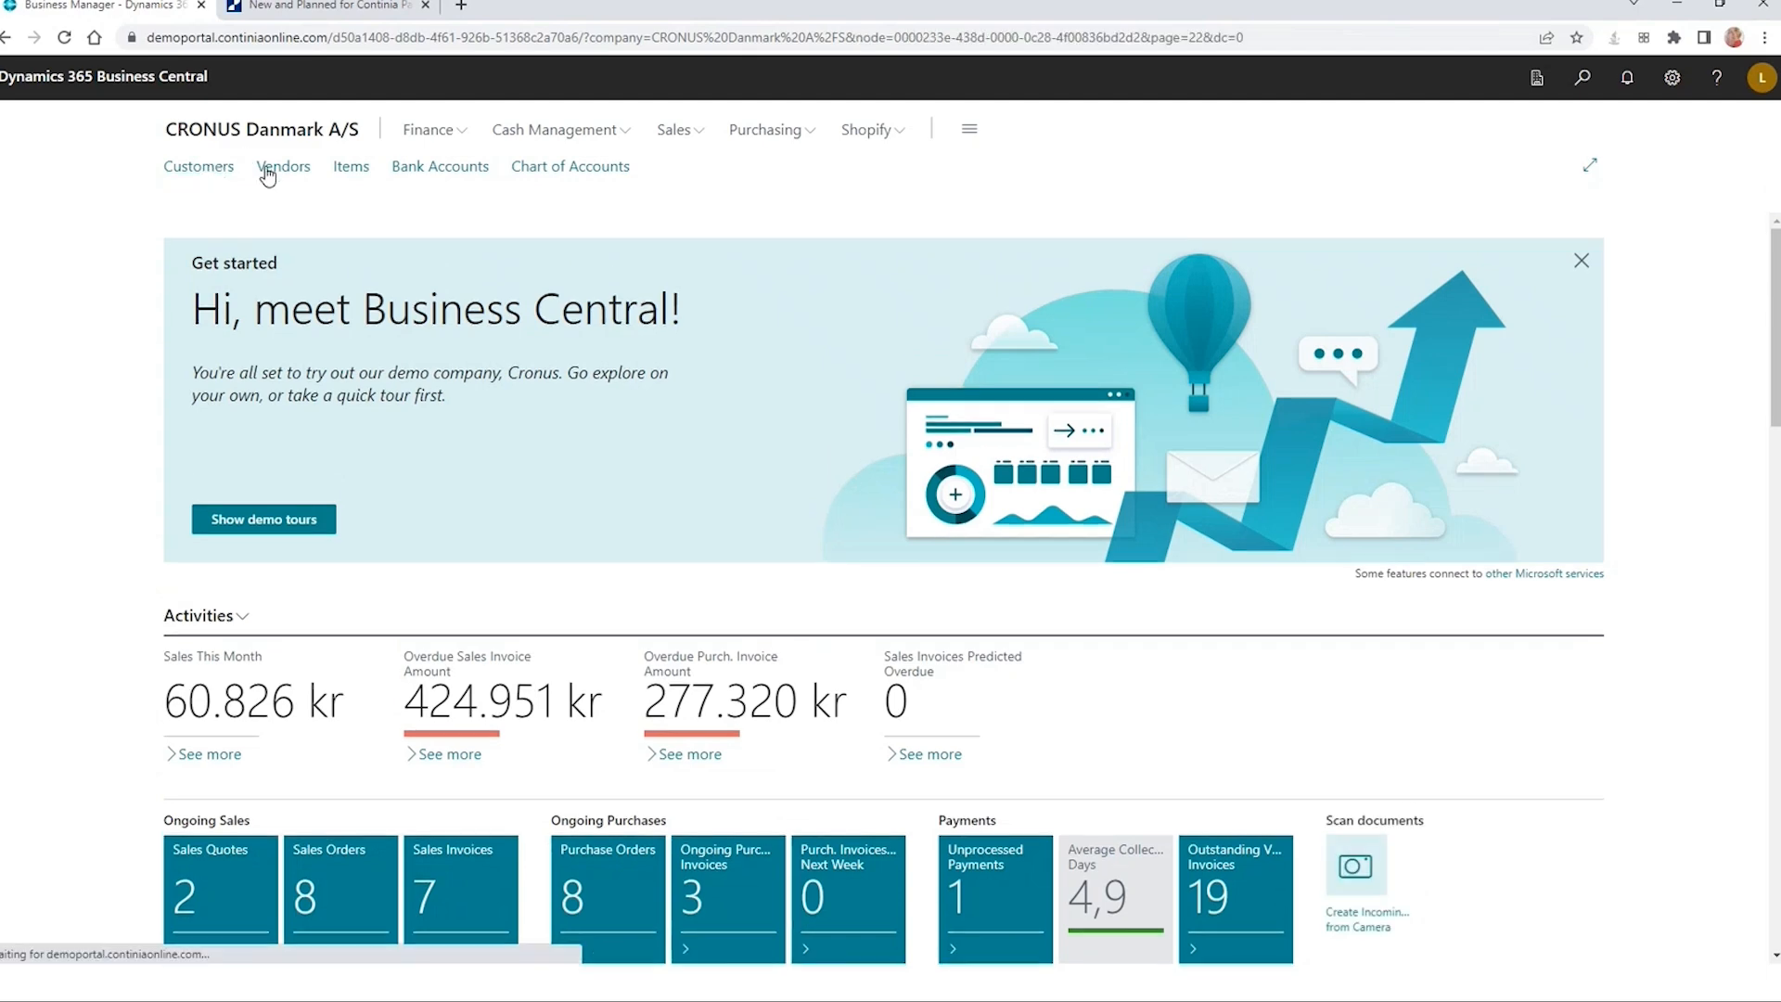
click(307, 228)
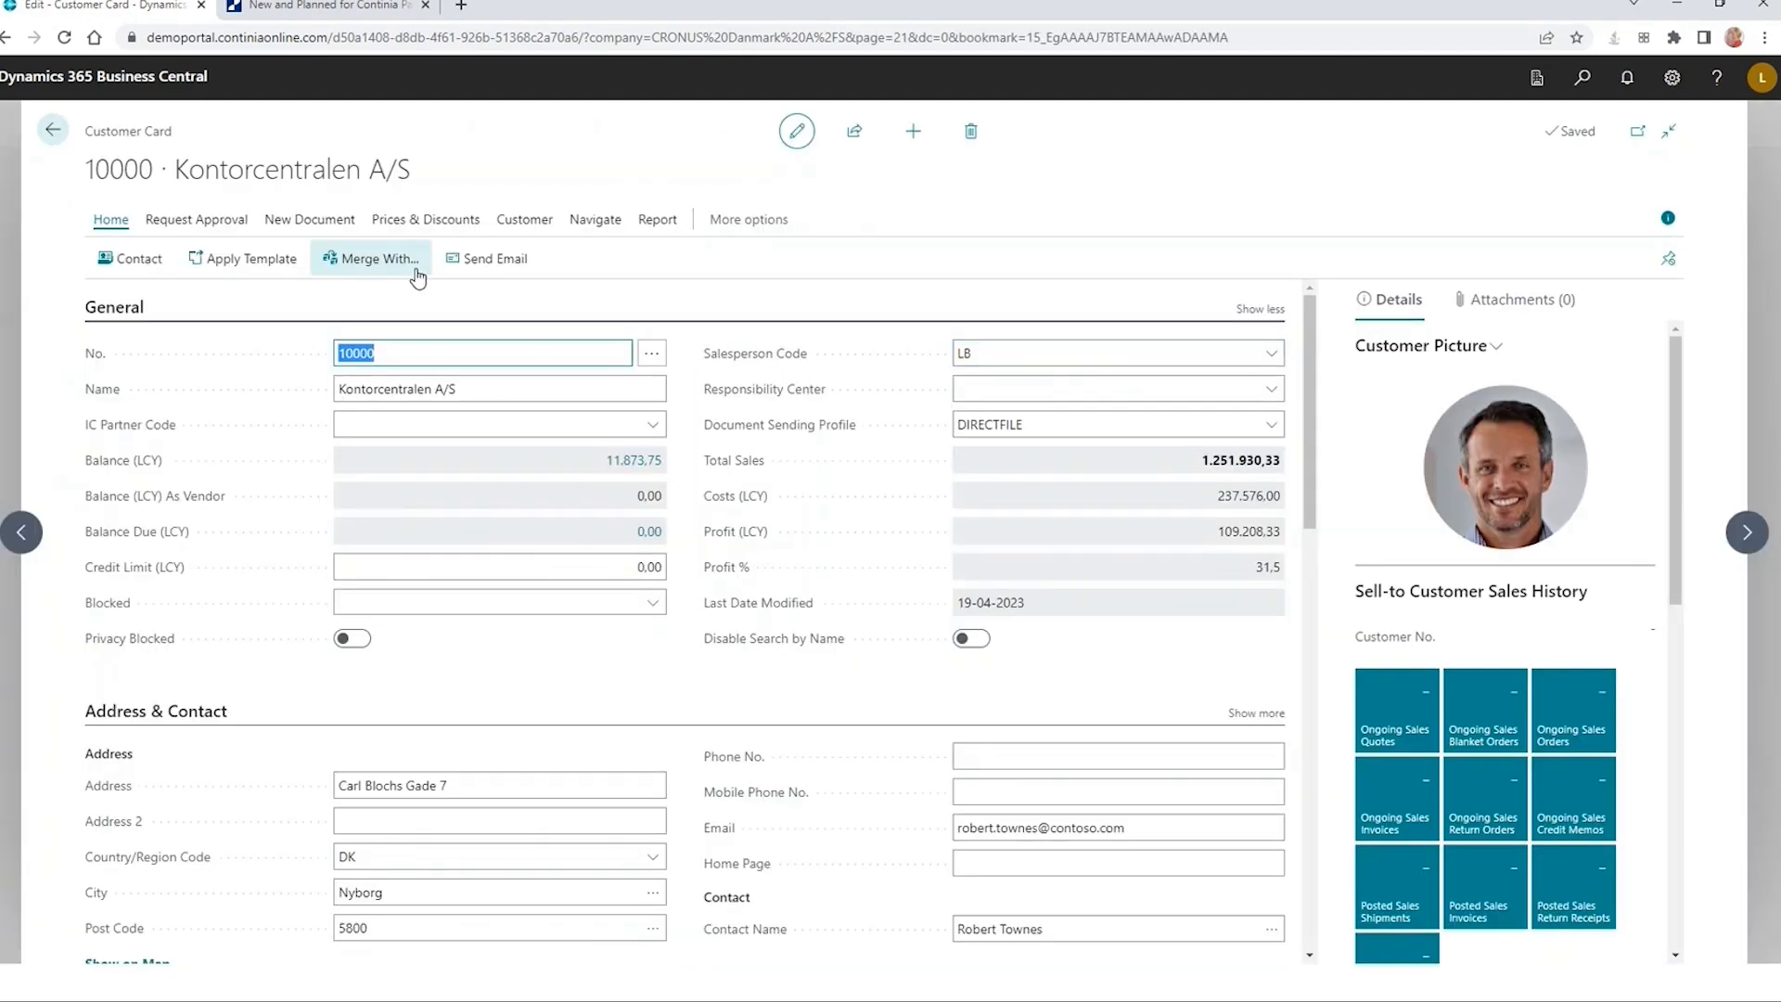
click(520, 223)
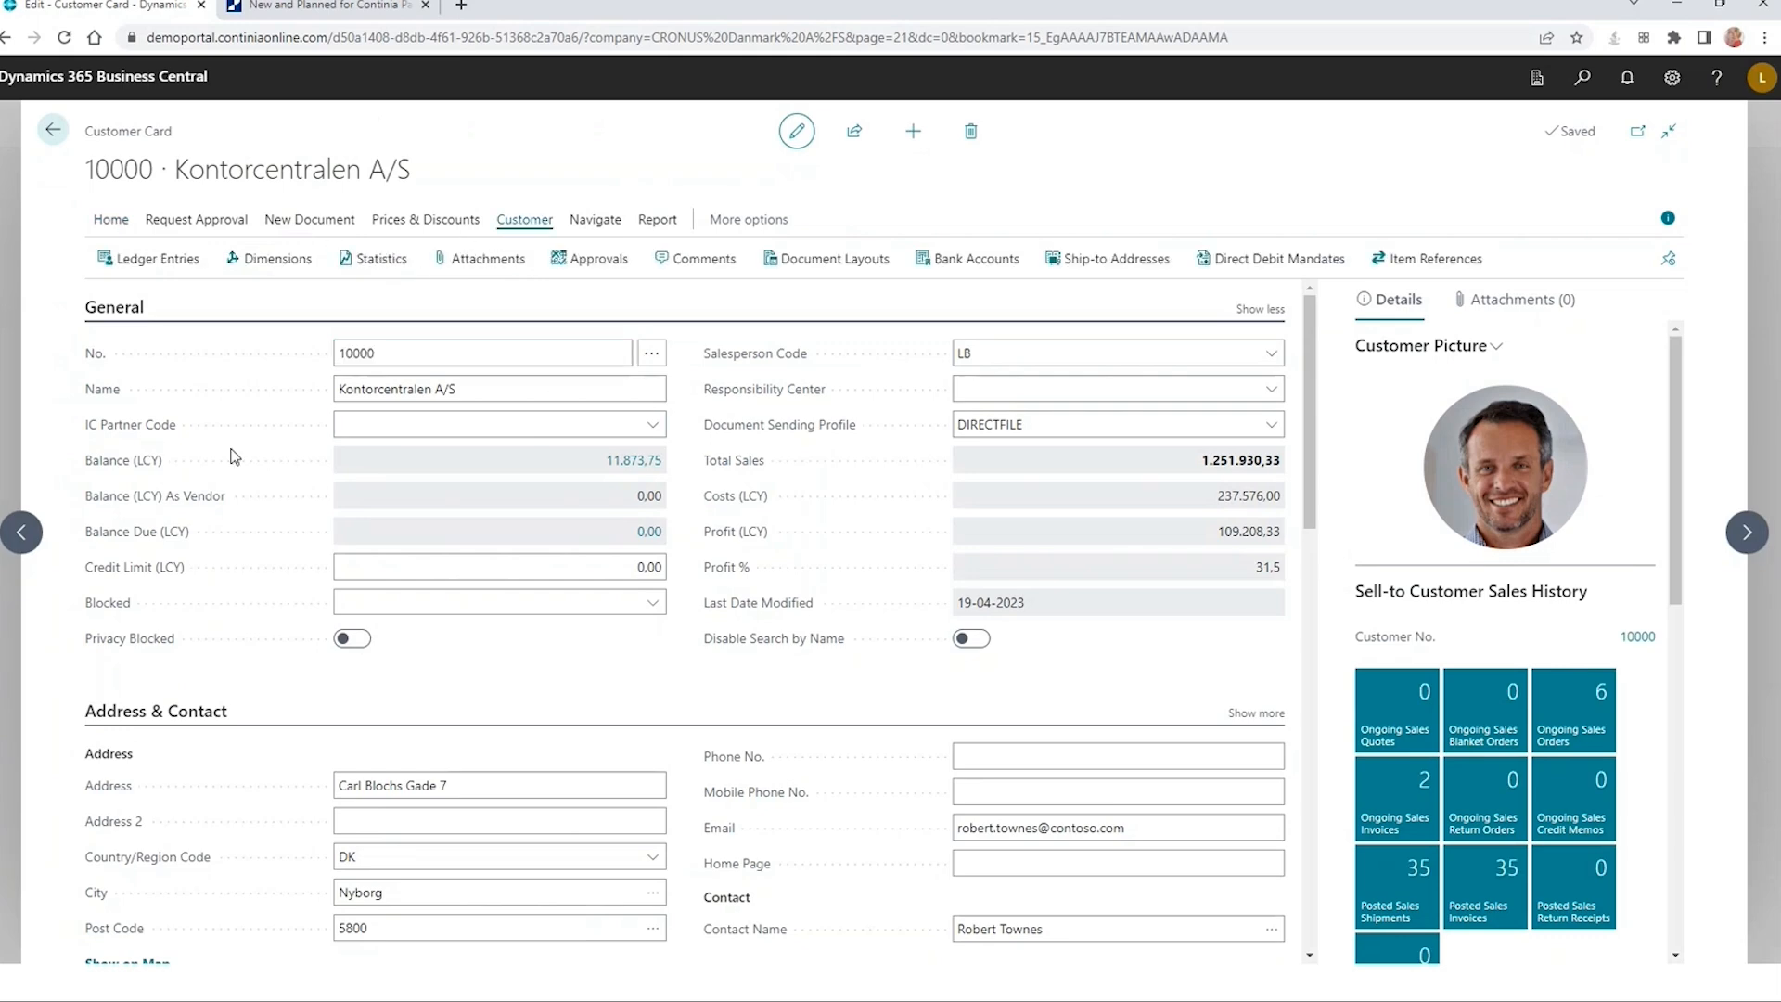
click(167, 262)
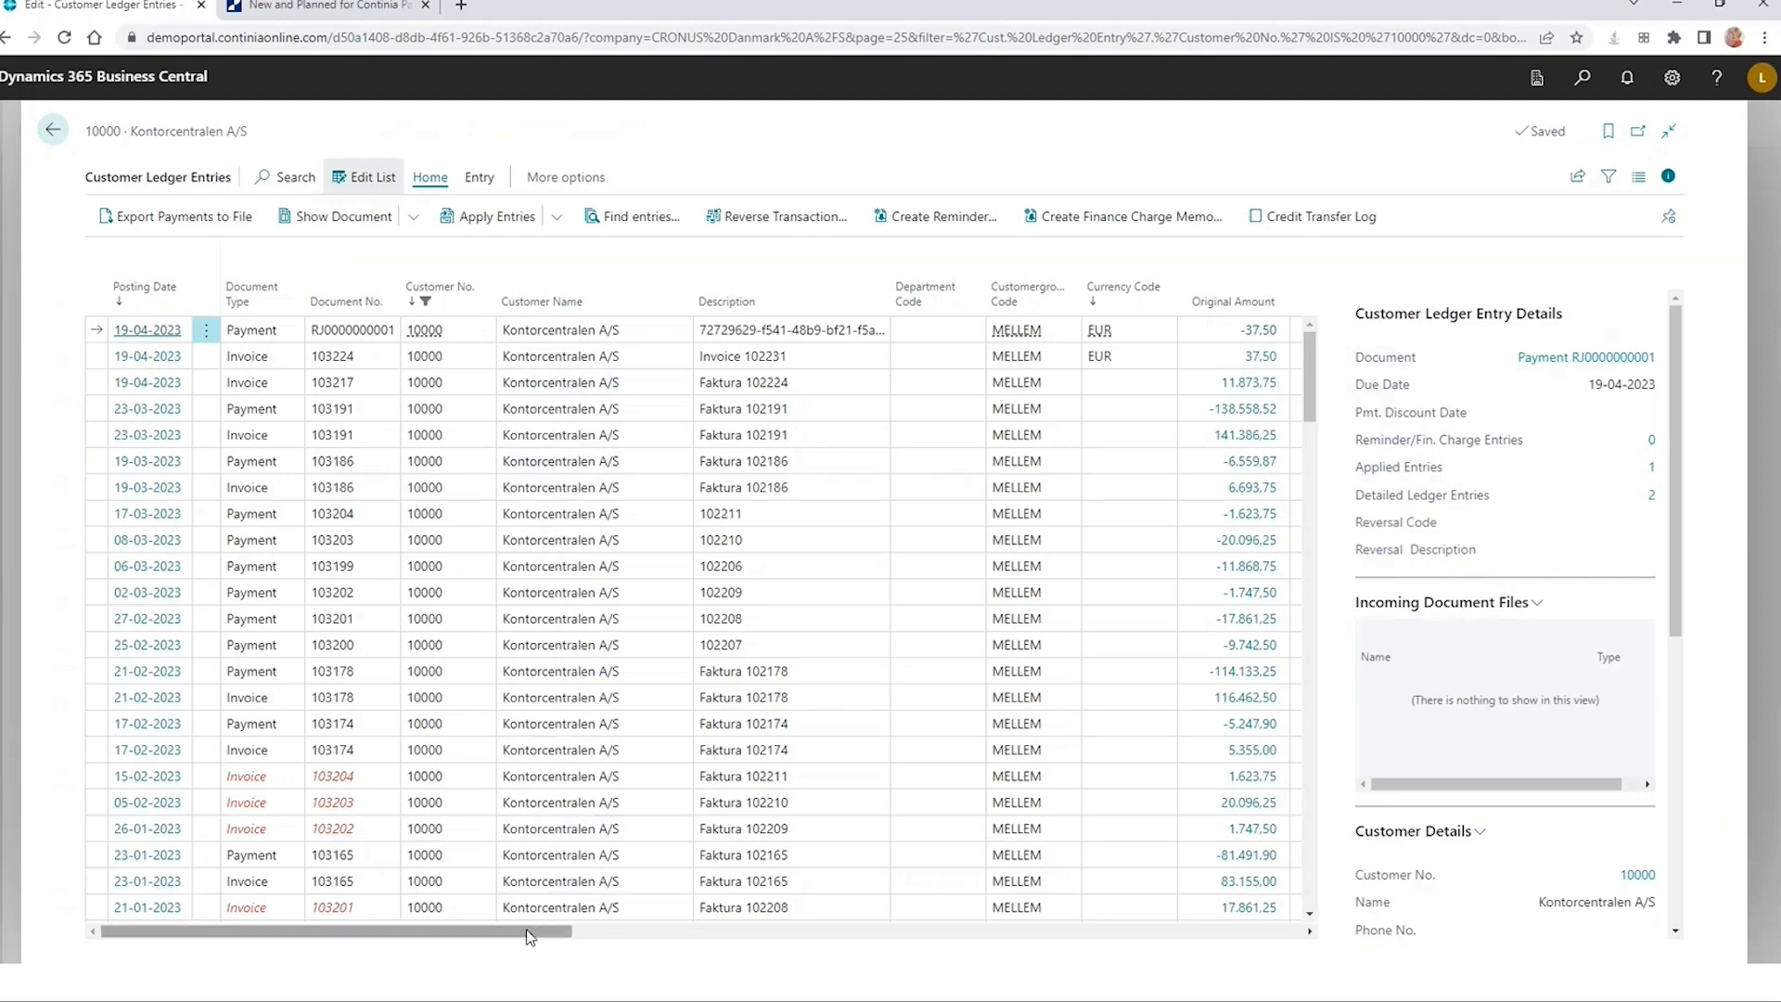
drag(526, 932, 1058, 920)
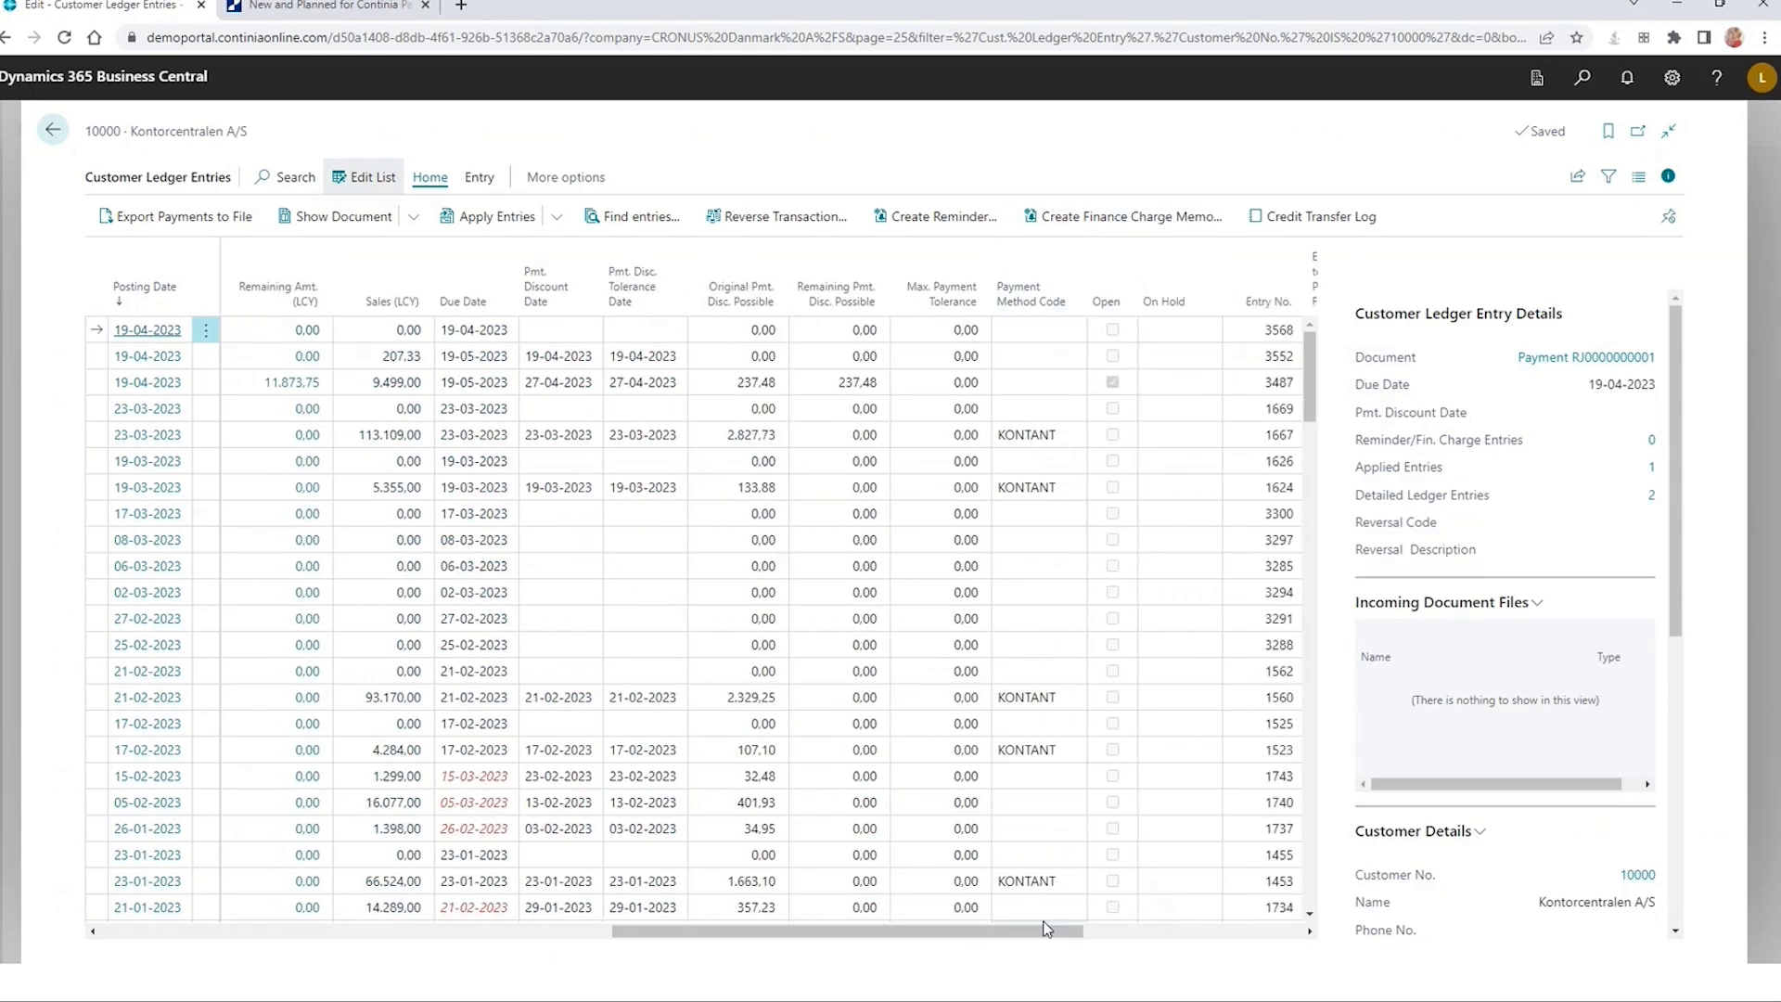
click(47, 134)
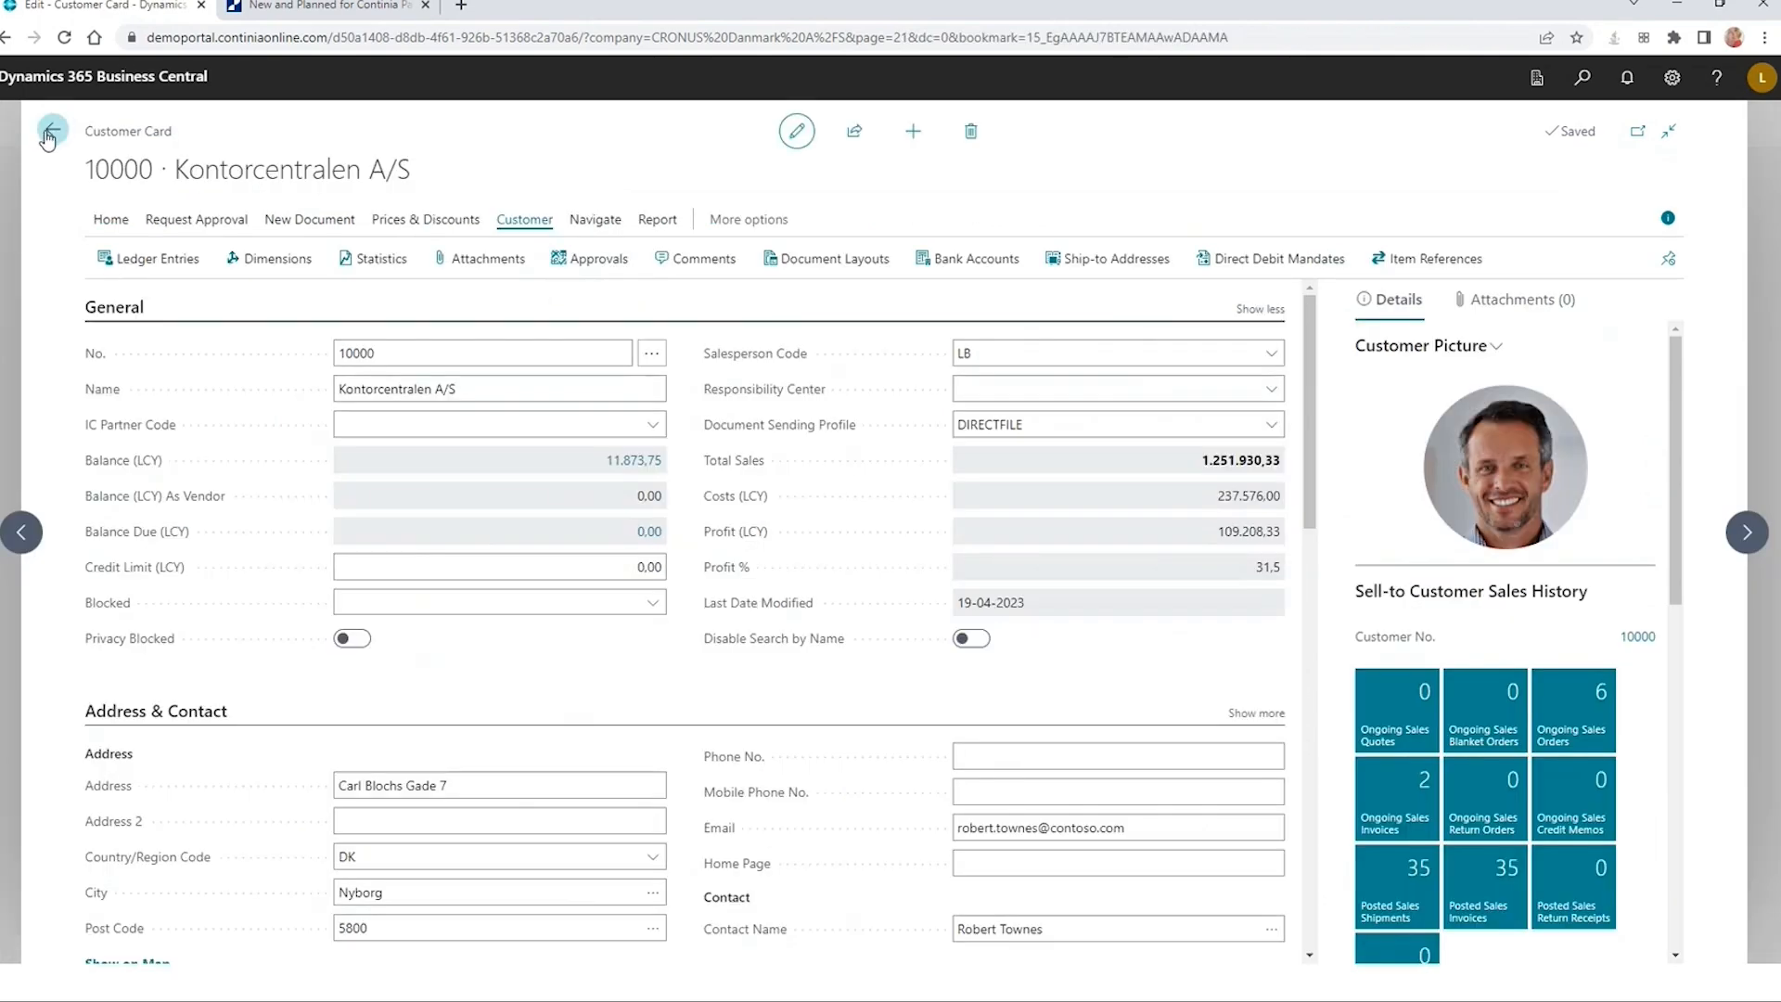
click(47, 134)
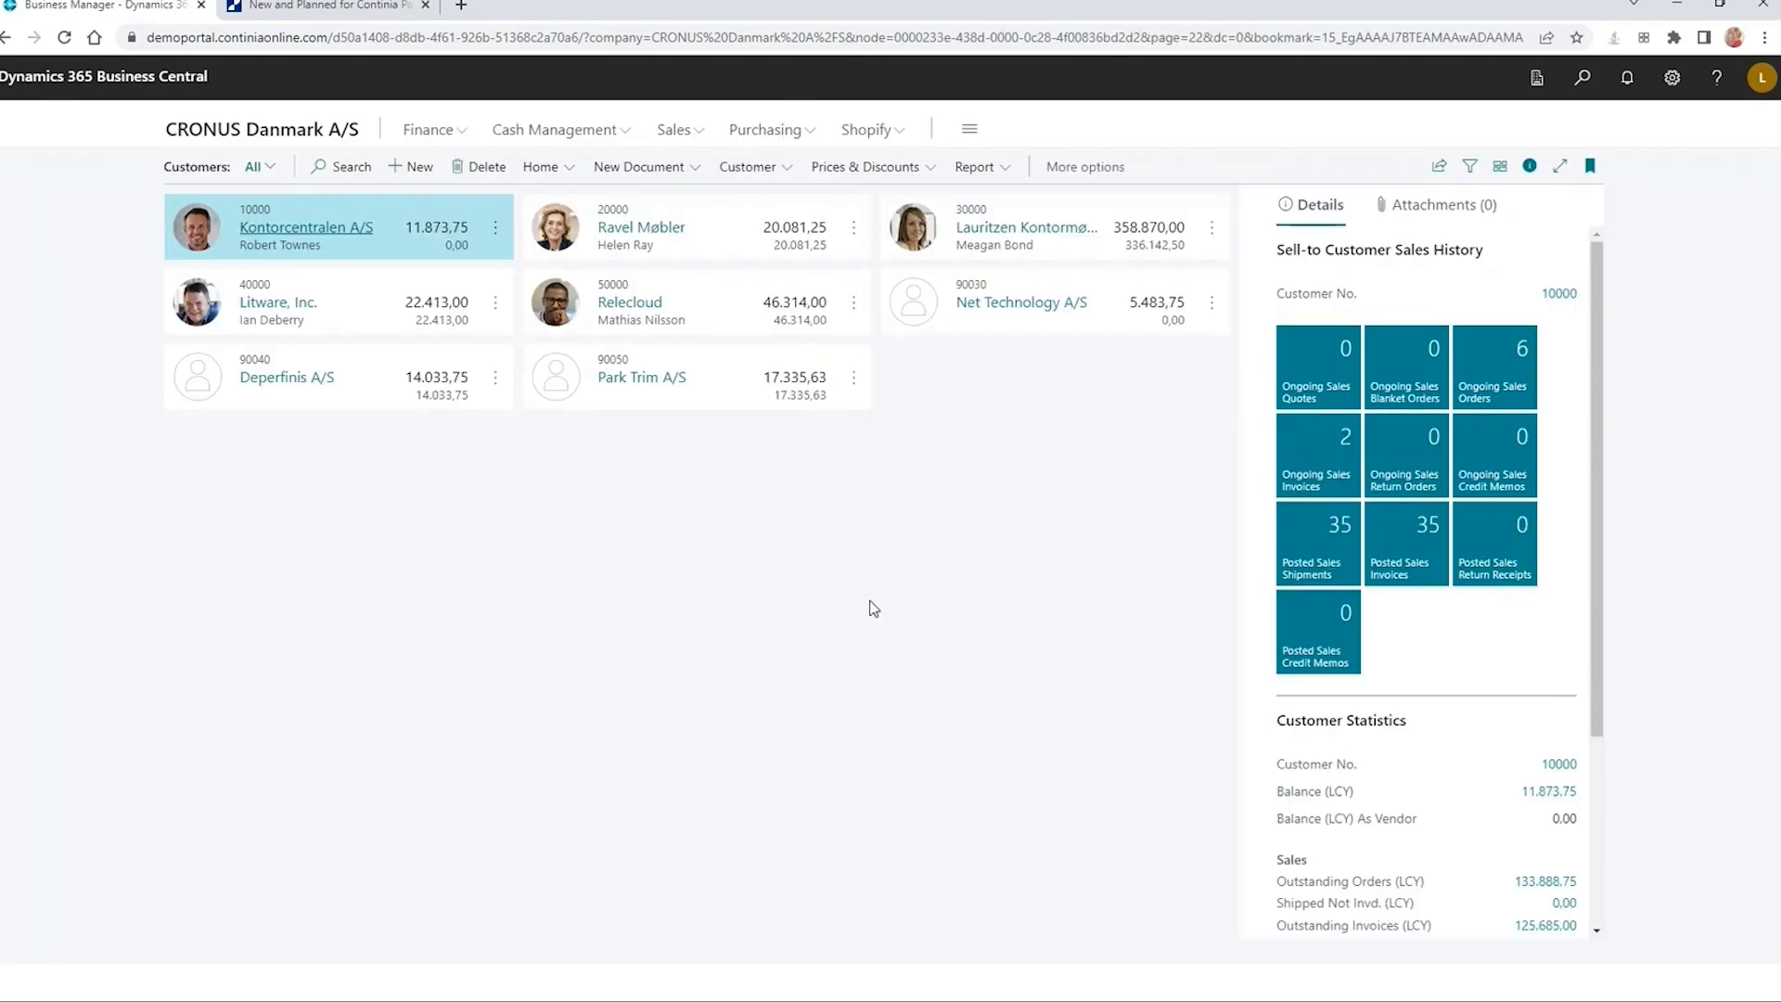
Step: Open the chart of accounts and view the ledger entries of the G/L account Salg af vare og ydelser EU
click(434, 131)
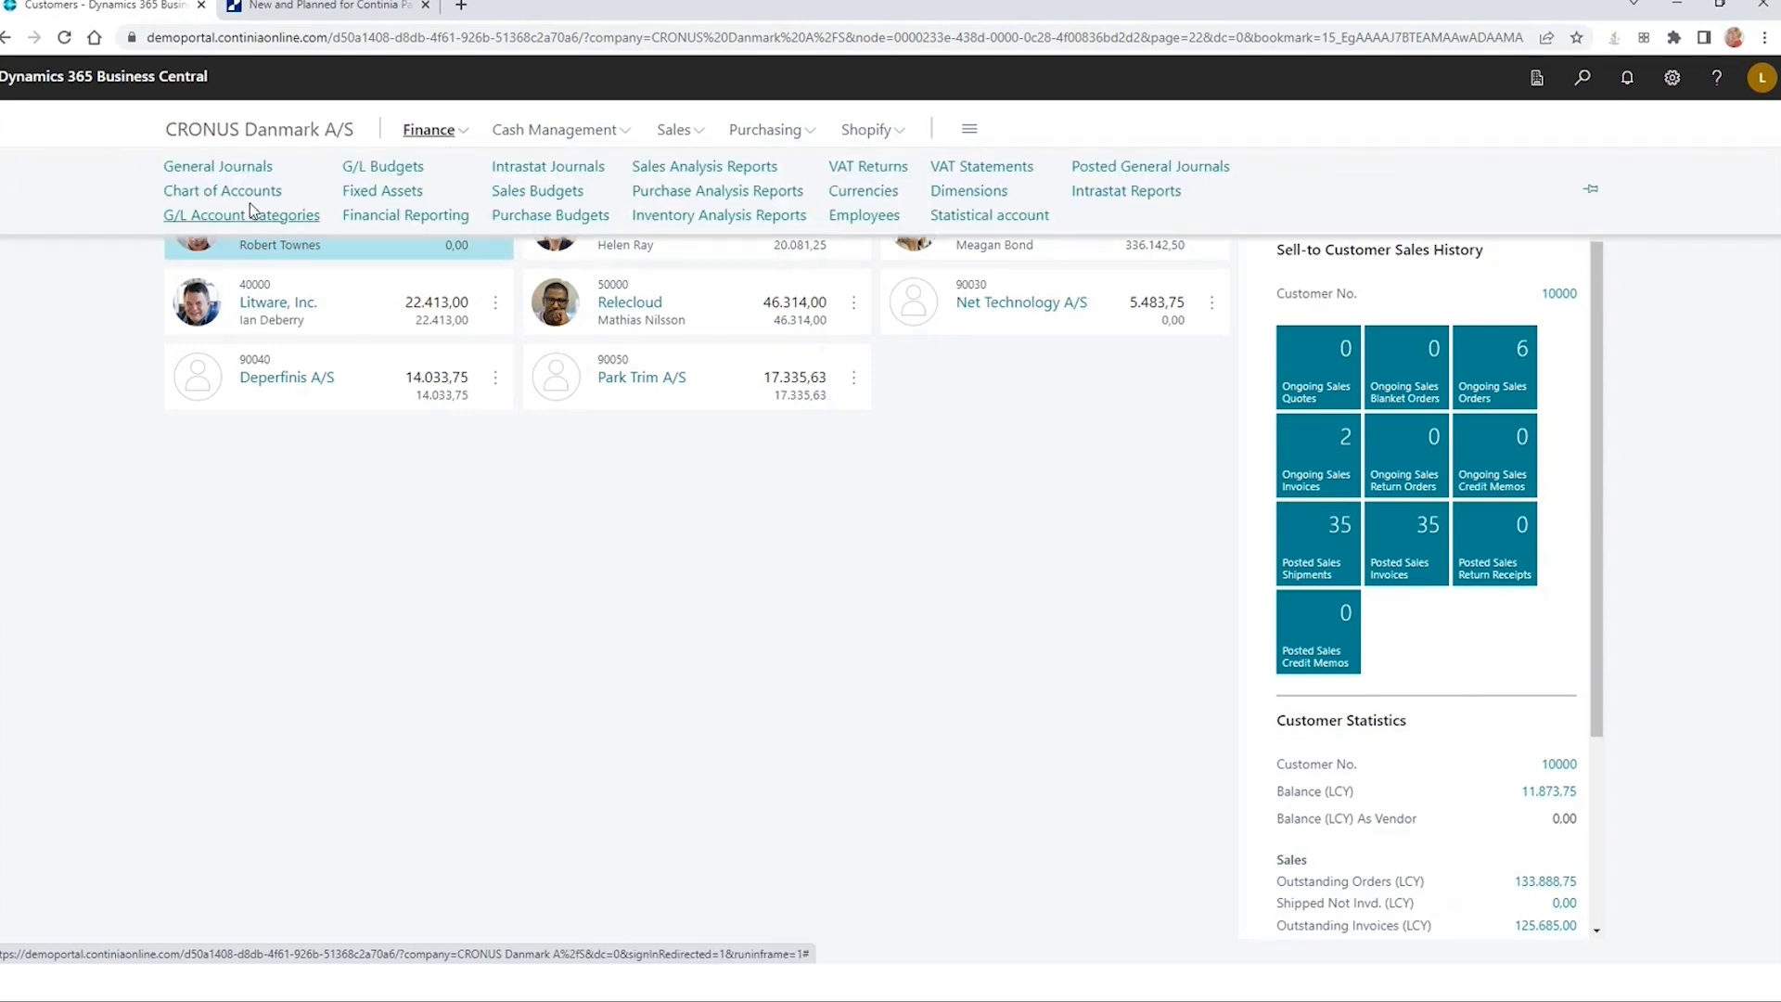
click(251, 191)
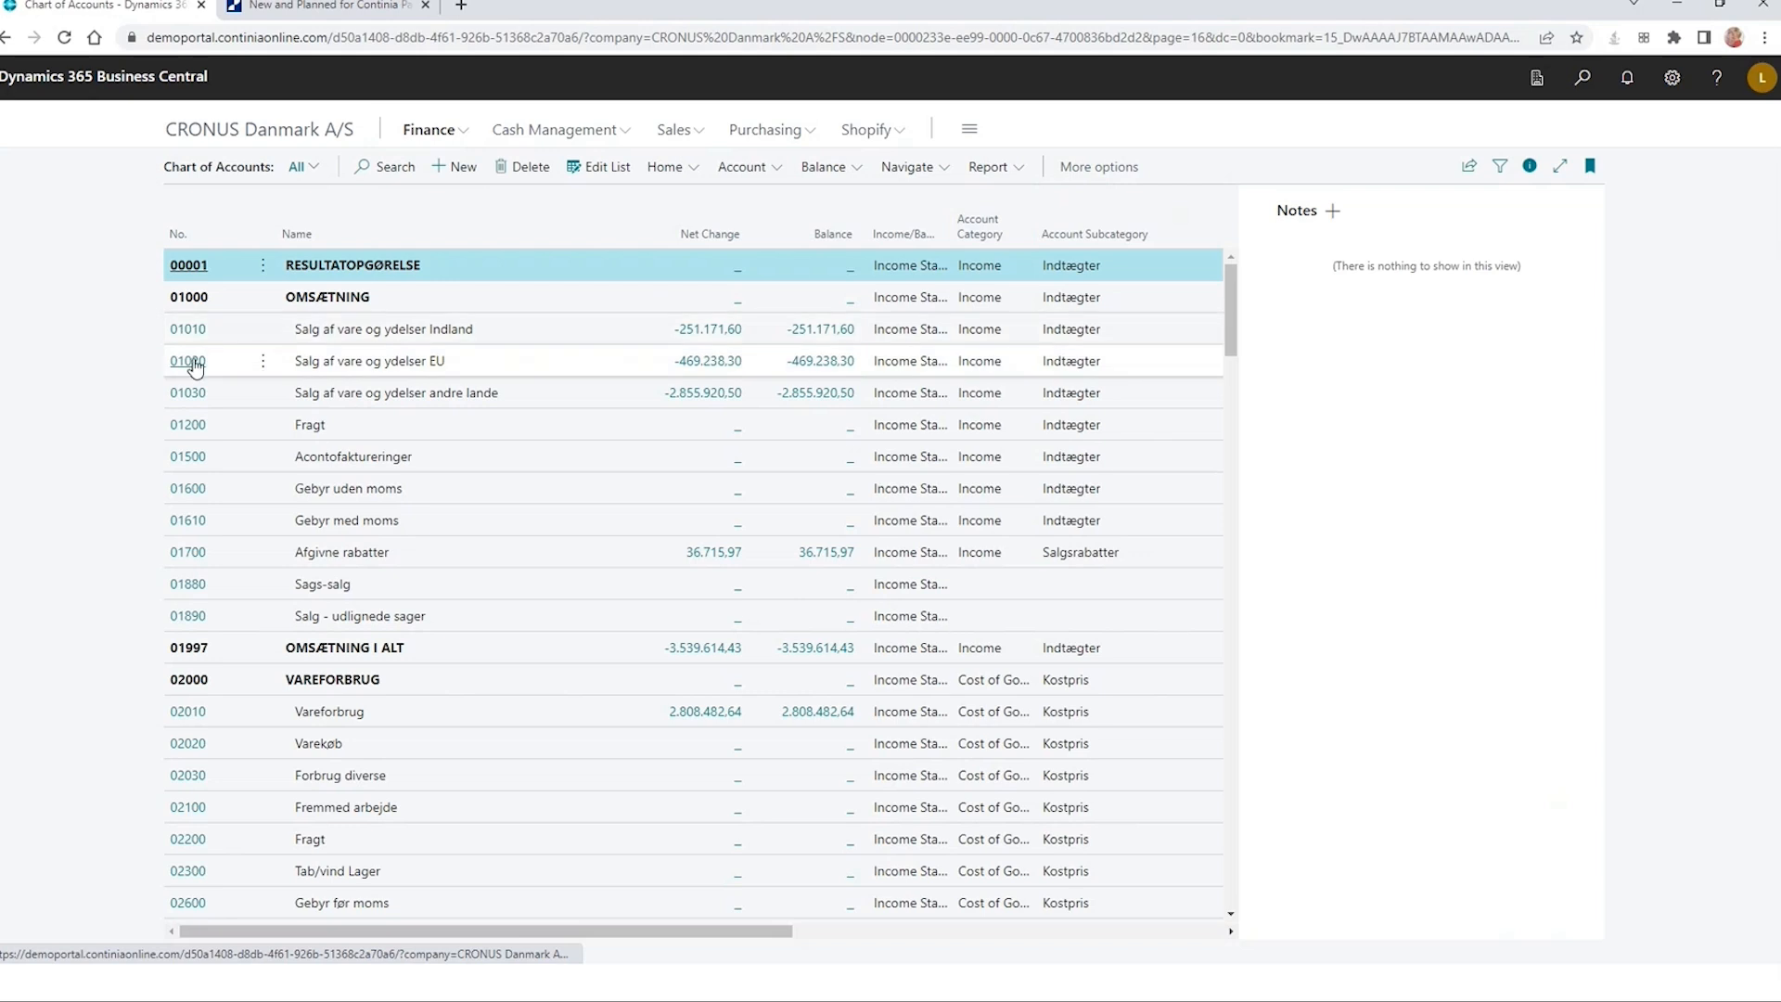
click(189, 362)
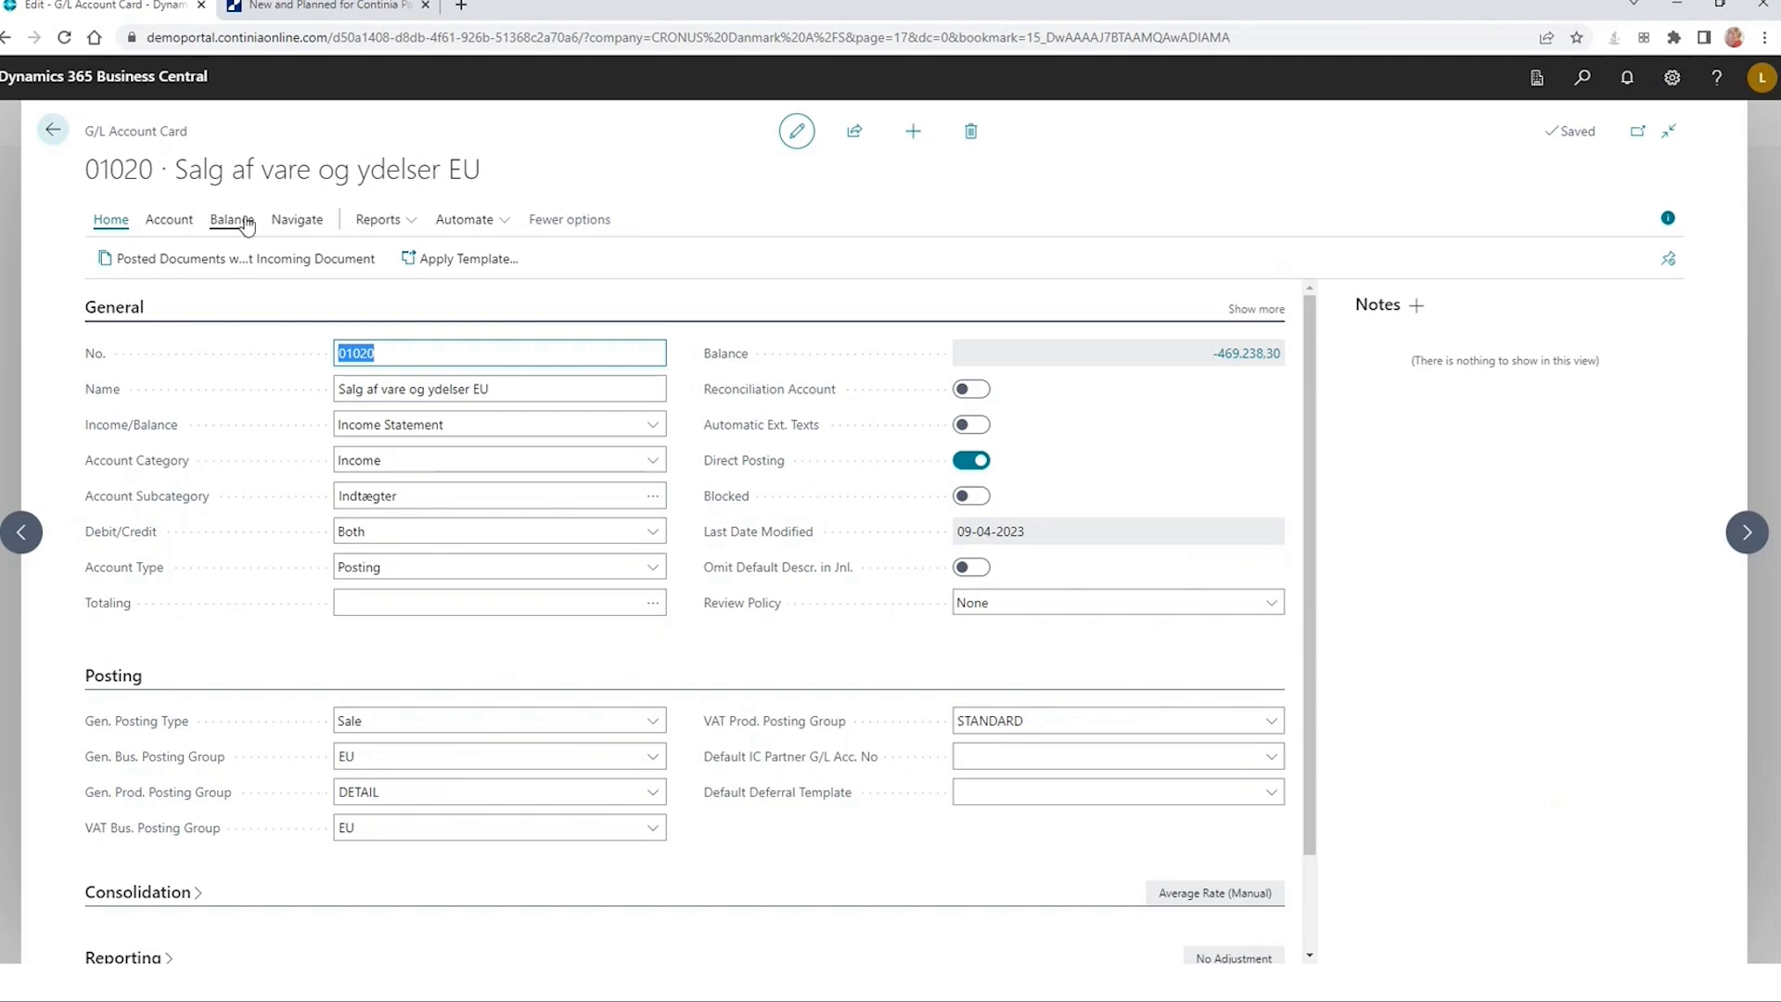
click(301, 223)
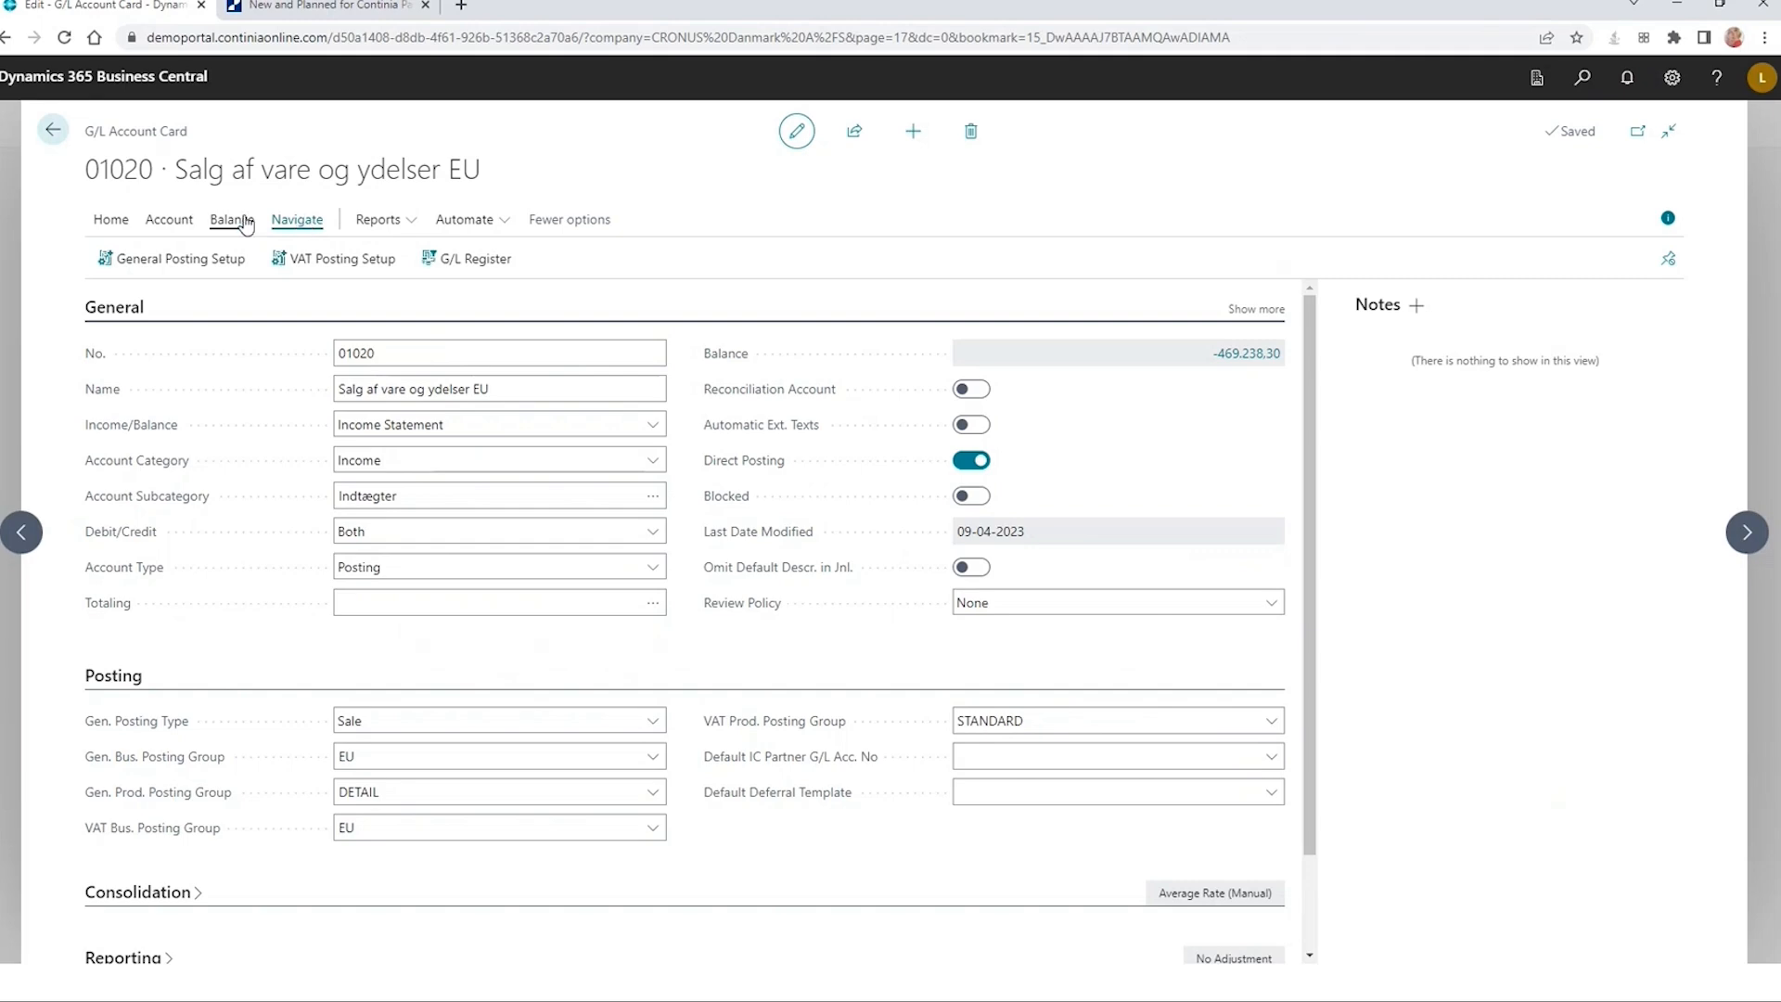
click(169, 221)
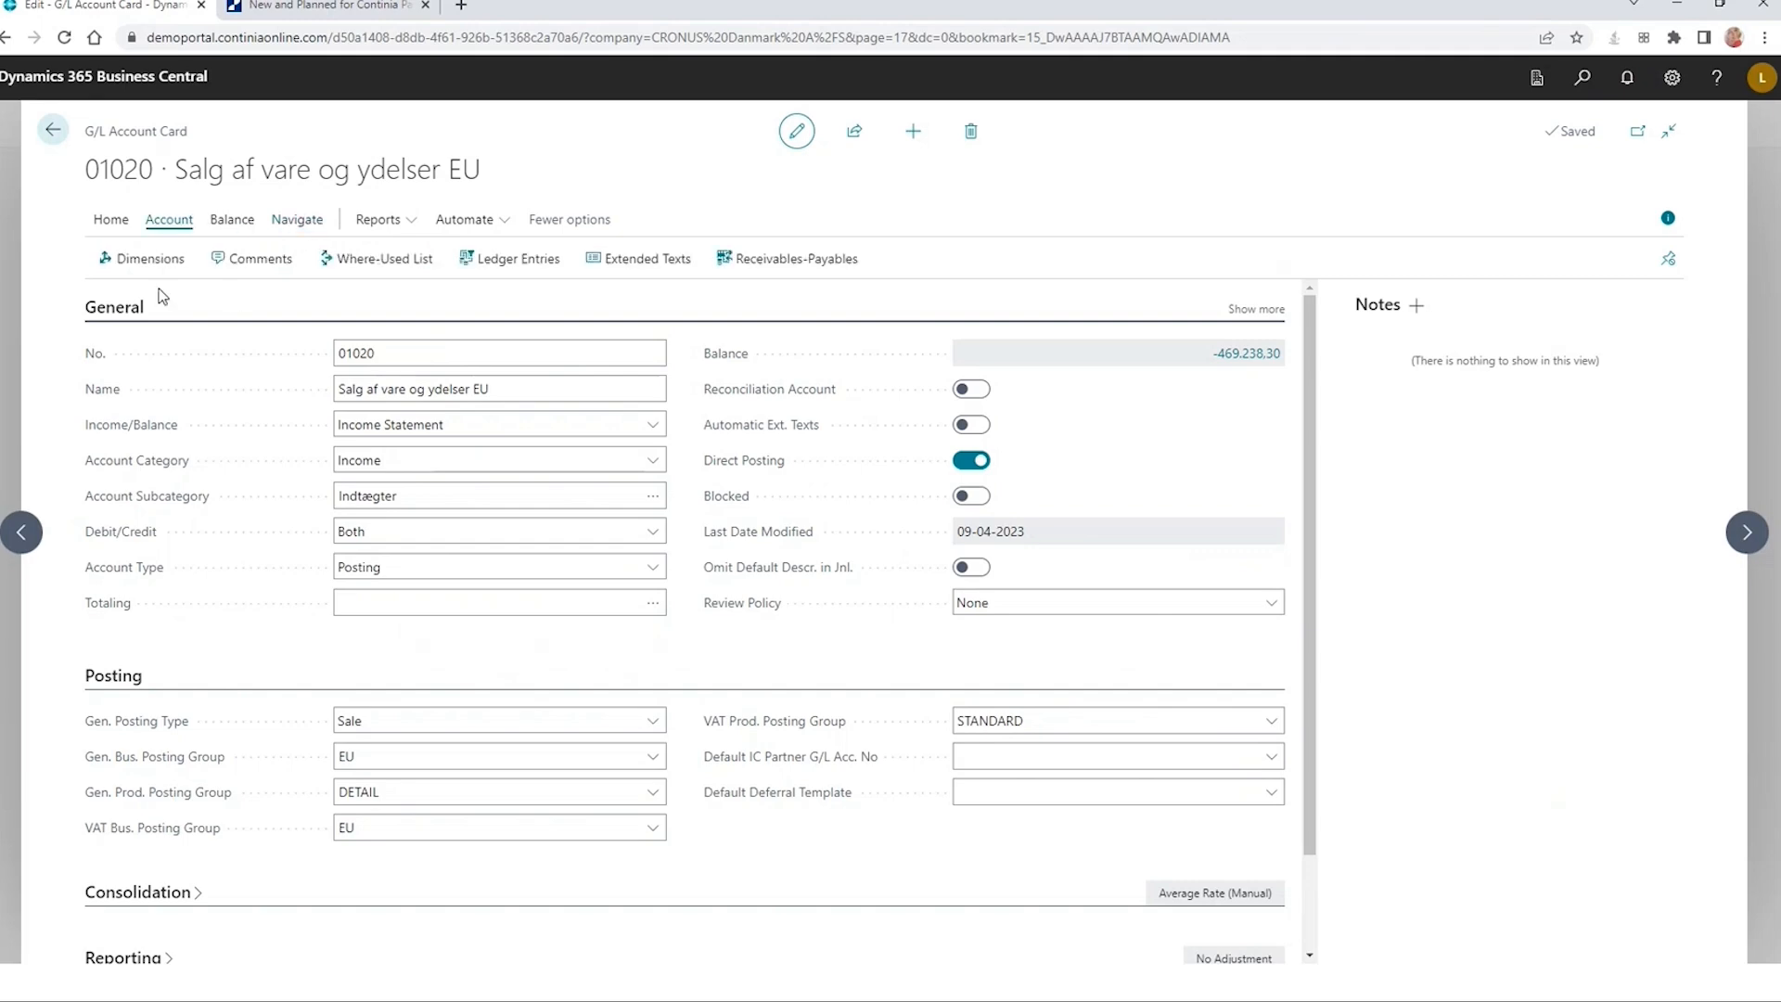
click(497, 265)
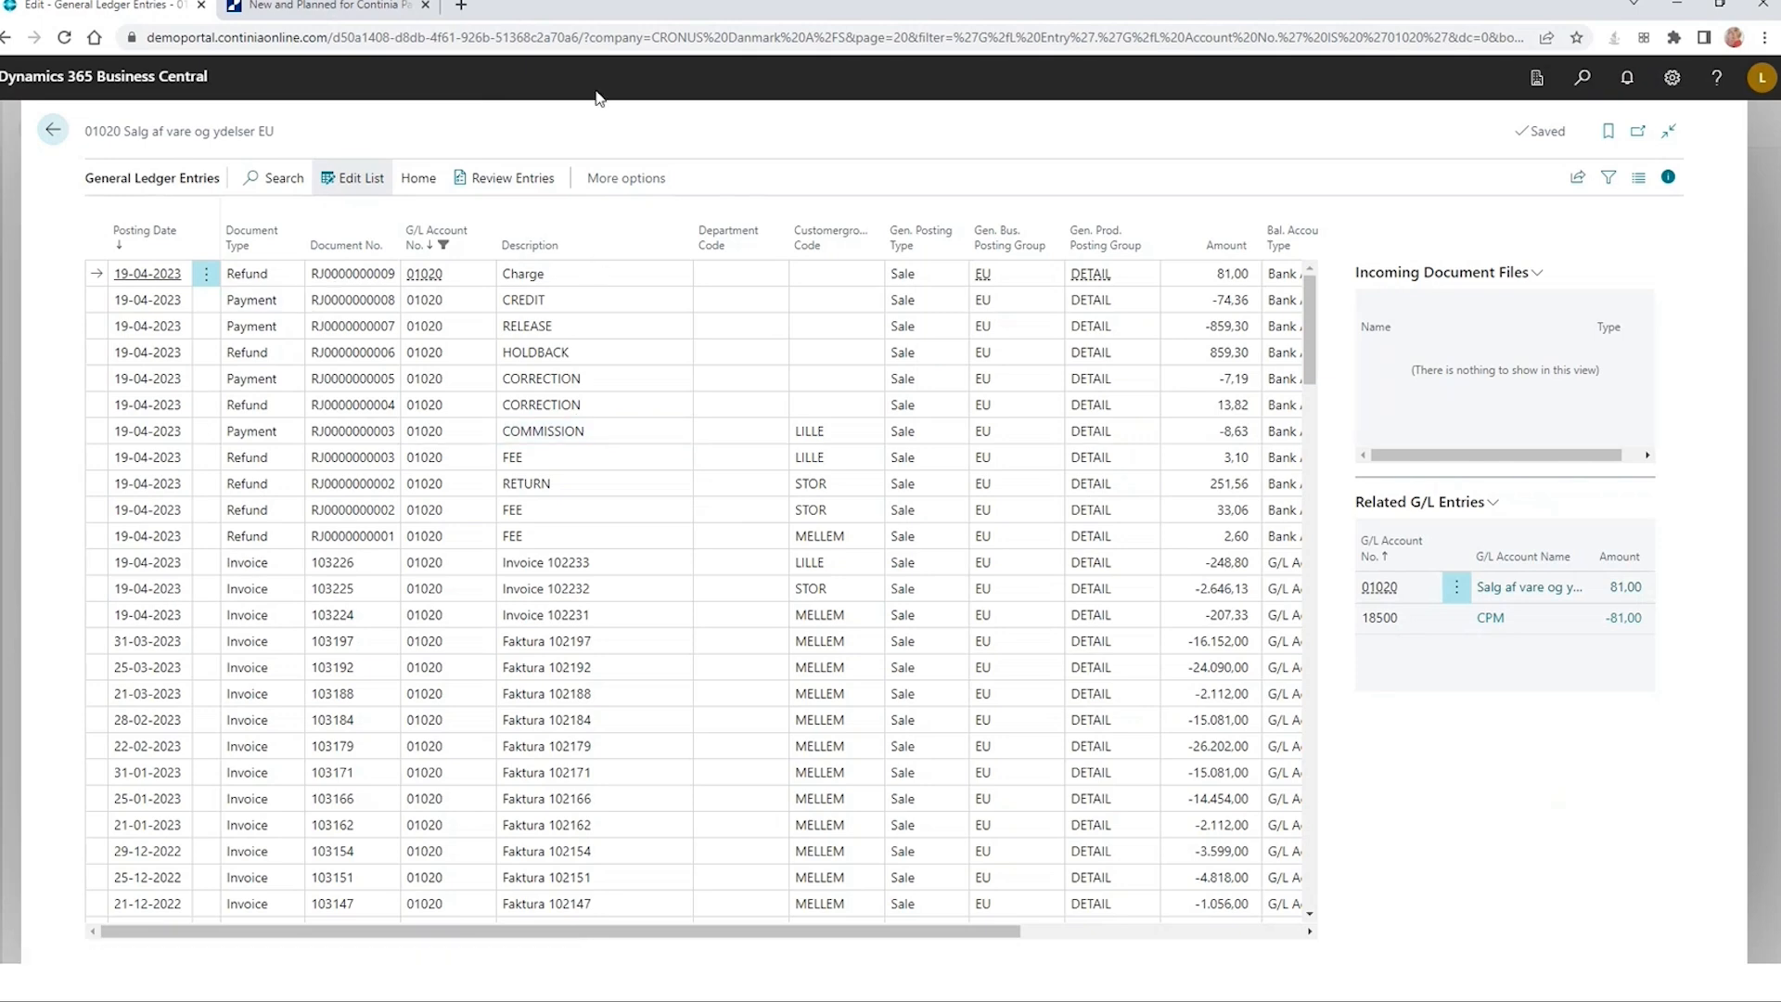
Step: Switch to the Continia Docs site, skim the New and Planned overview, and search the documentation for "payment service pårovider"
click(327, 8)
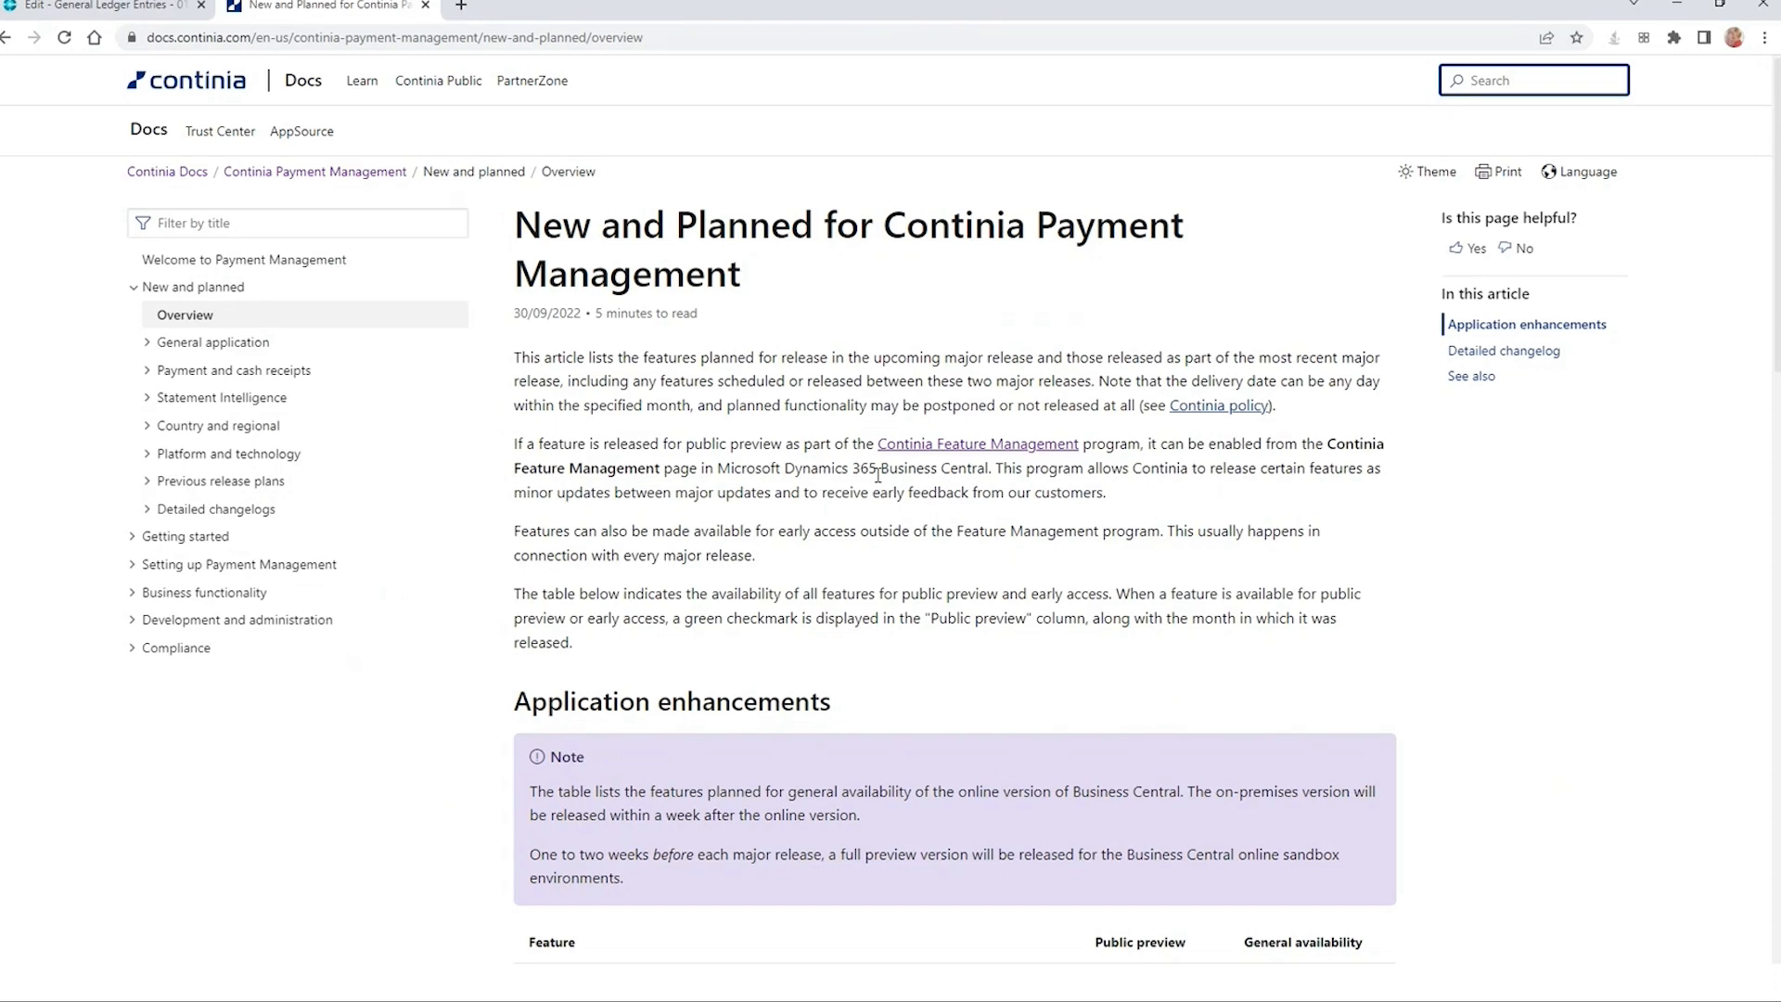
scroll(878, 476, down, 15)
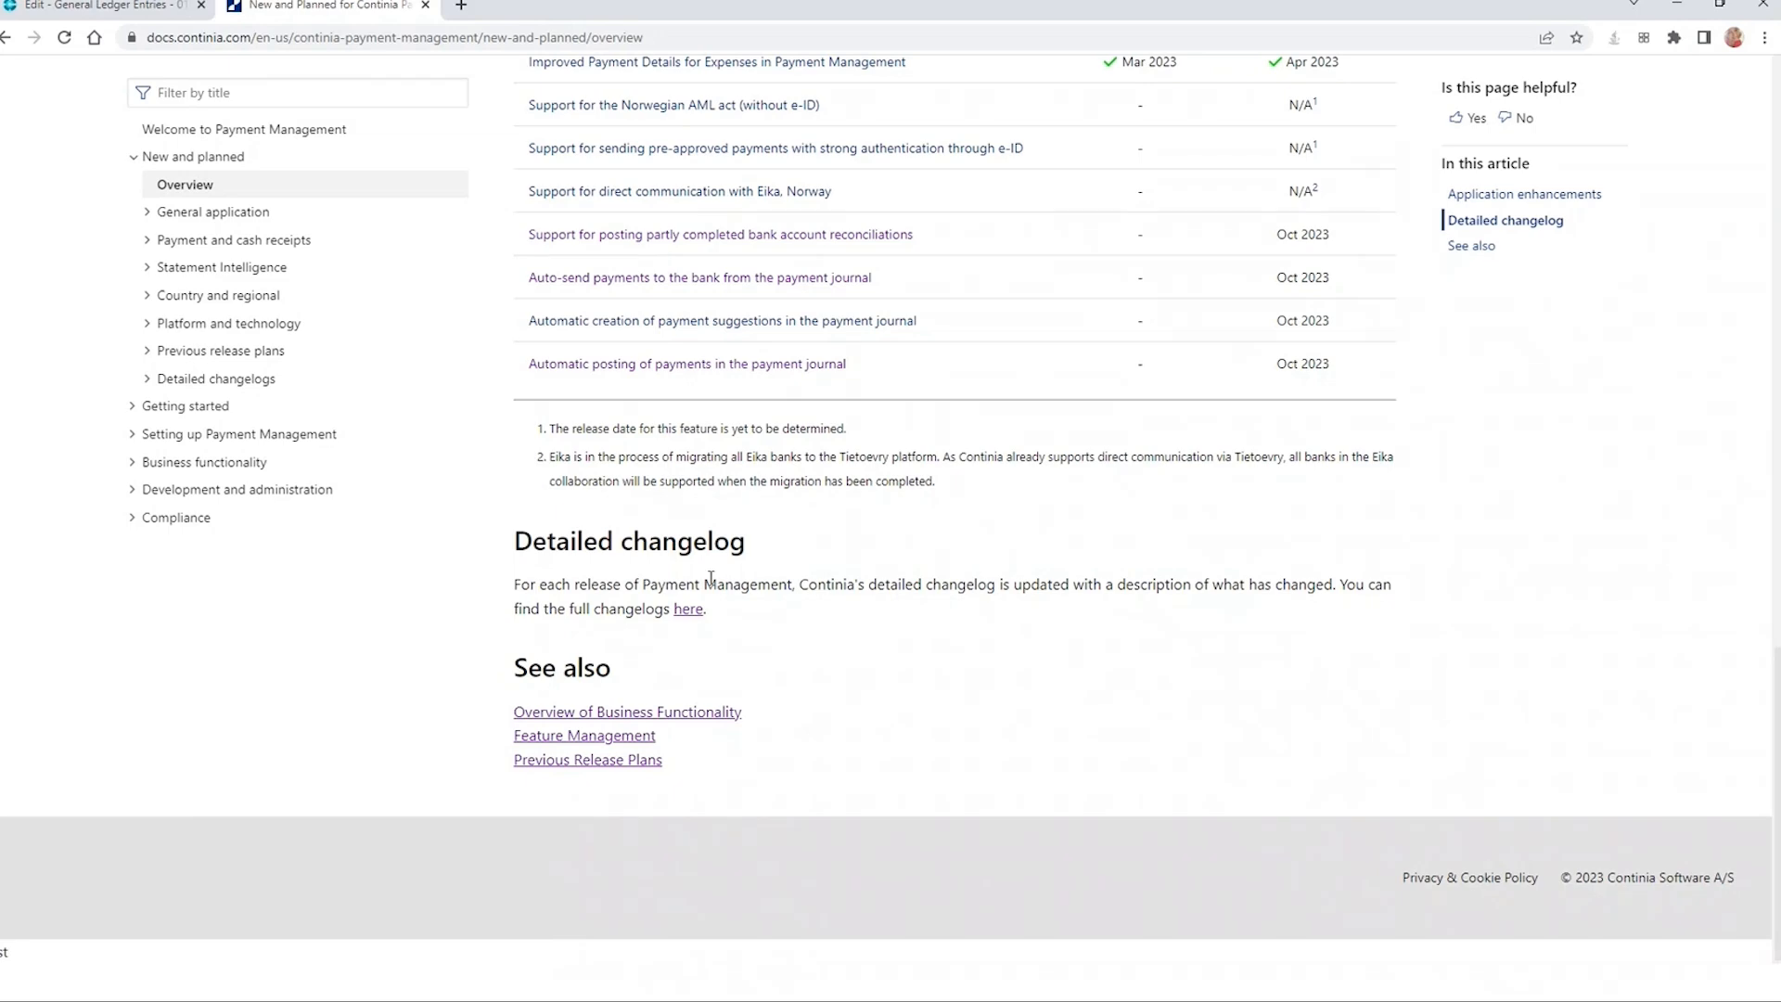
scroll(1280, 165, up, 20)
click(1540, 79)
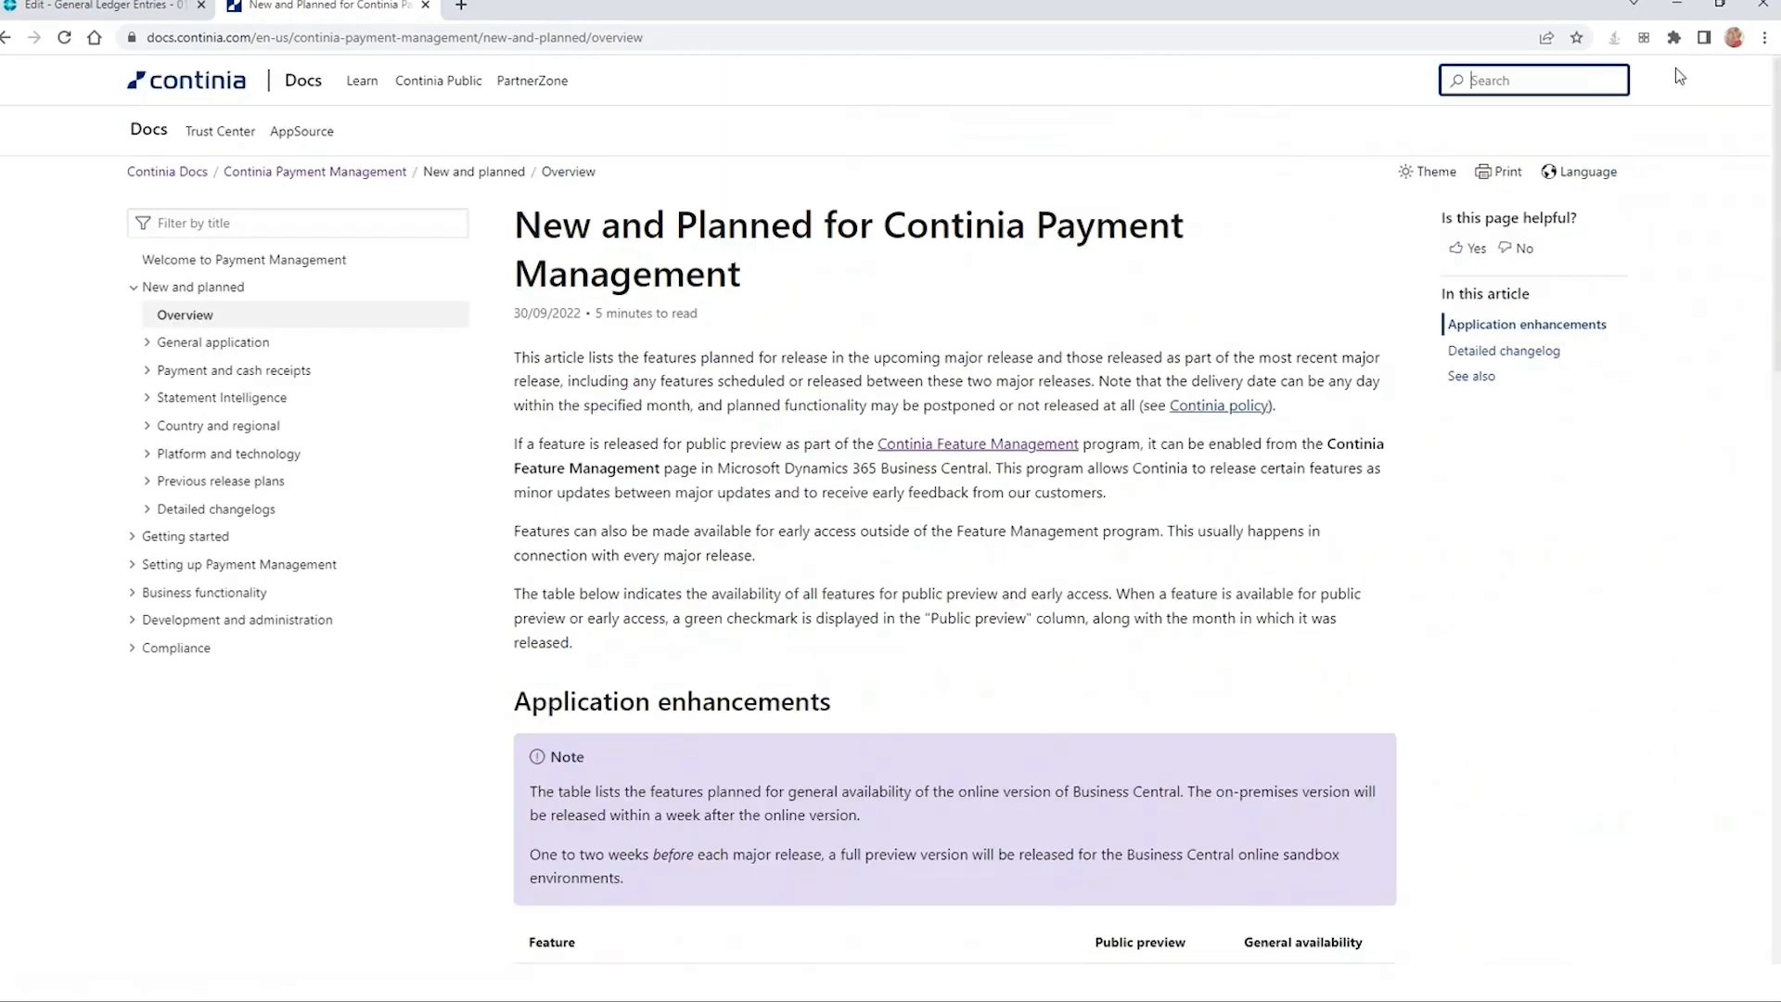
text(psp)
key(BackSpace)
key(BackSpace)
key(BackSpace)
text(pay m)
key(BackSpace)
key(BackSpace)
key(BackSpace)
key(BackSpace)
text(ayment service pårovider)
key(Return)
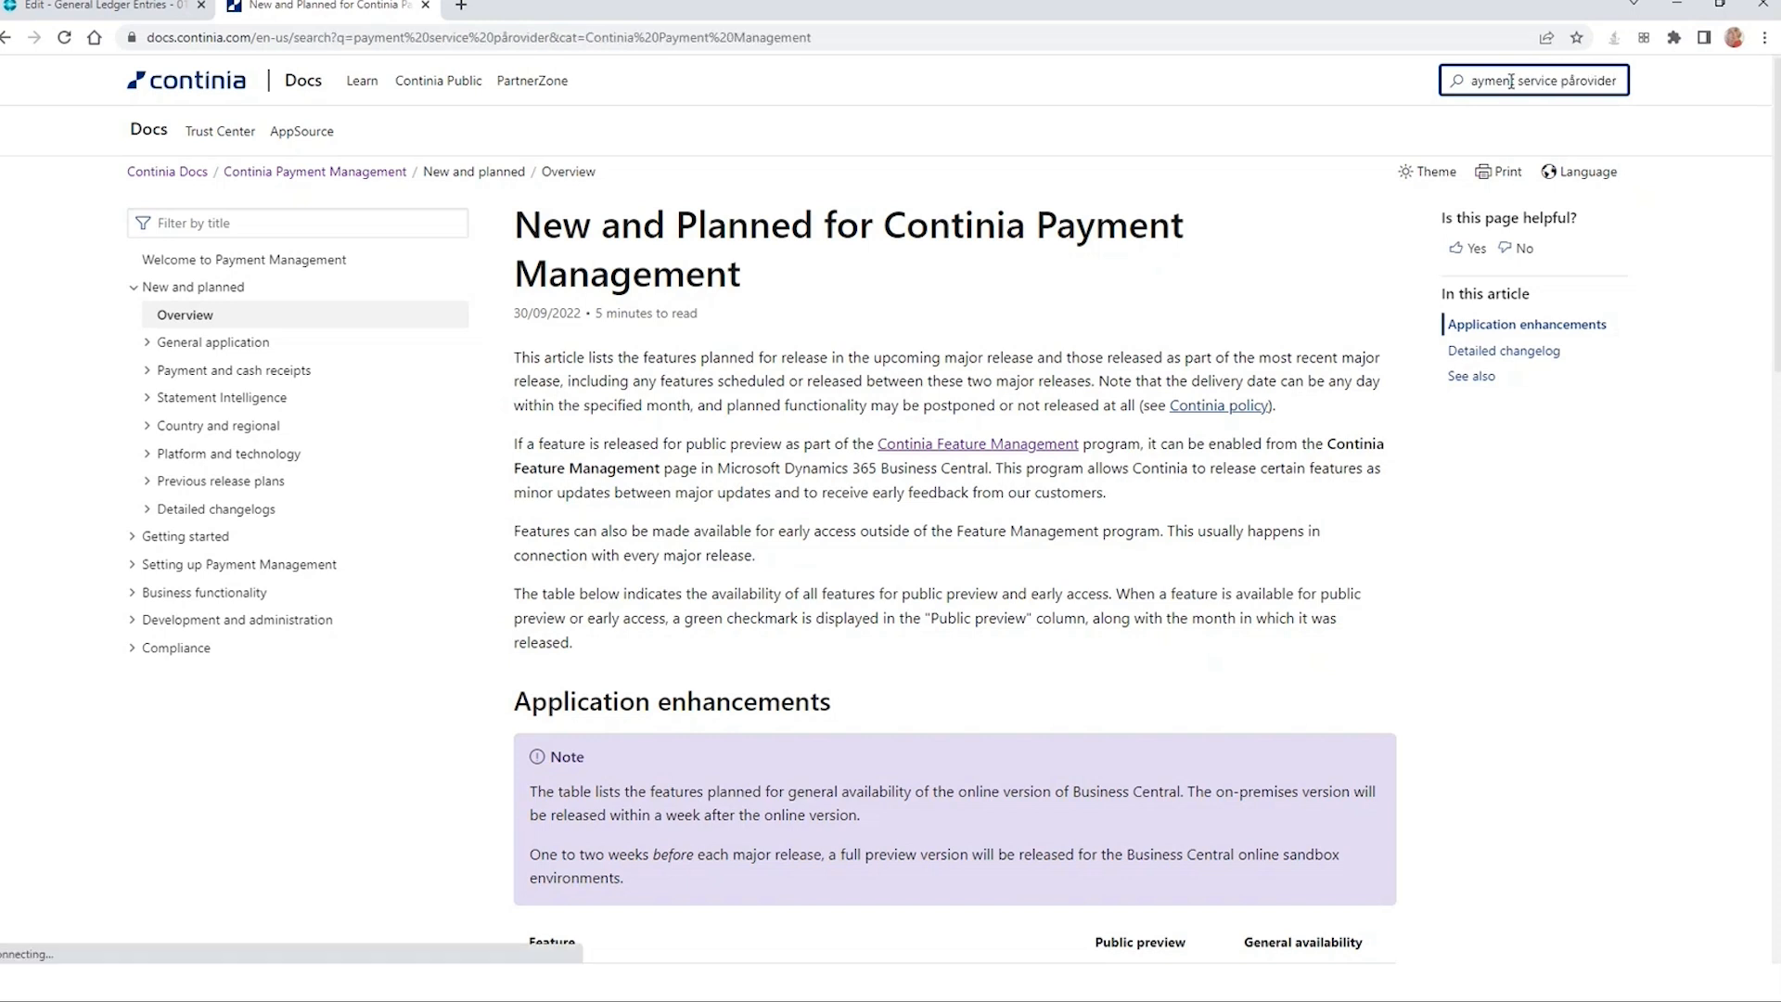
Step: Read the Payment Service Providers overview and the Adding a Payment Service Provider article, and minimize the browser
click(302, 420)
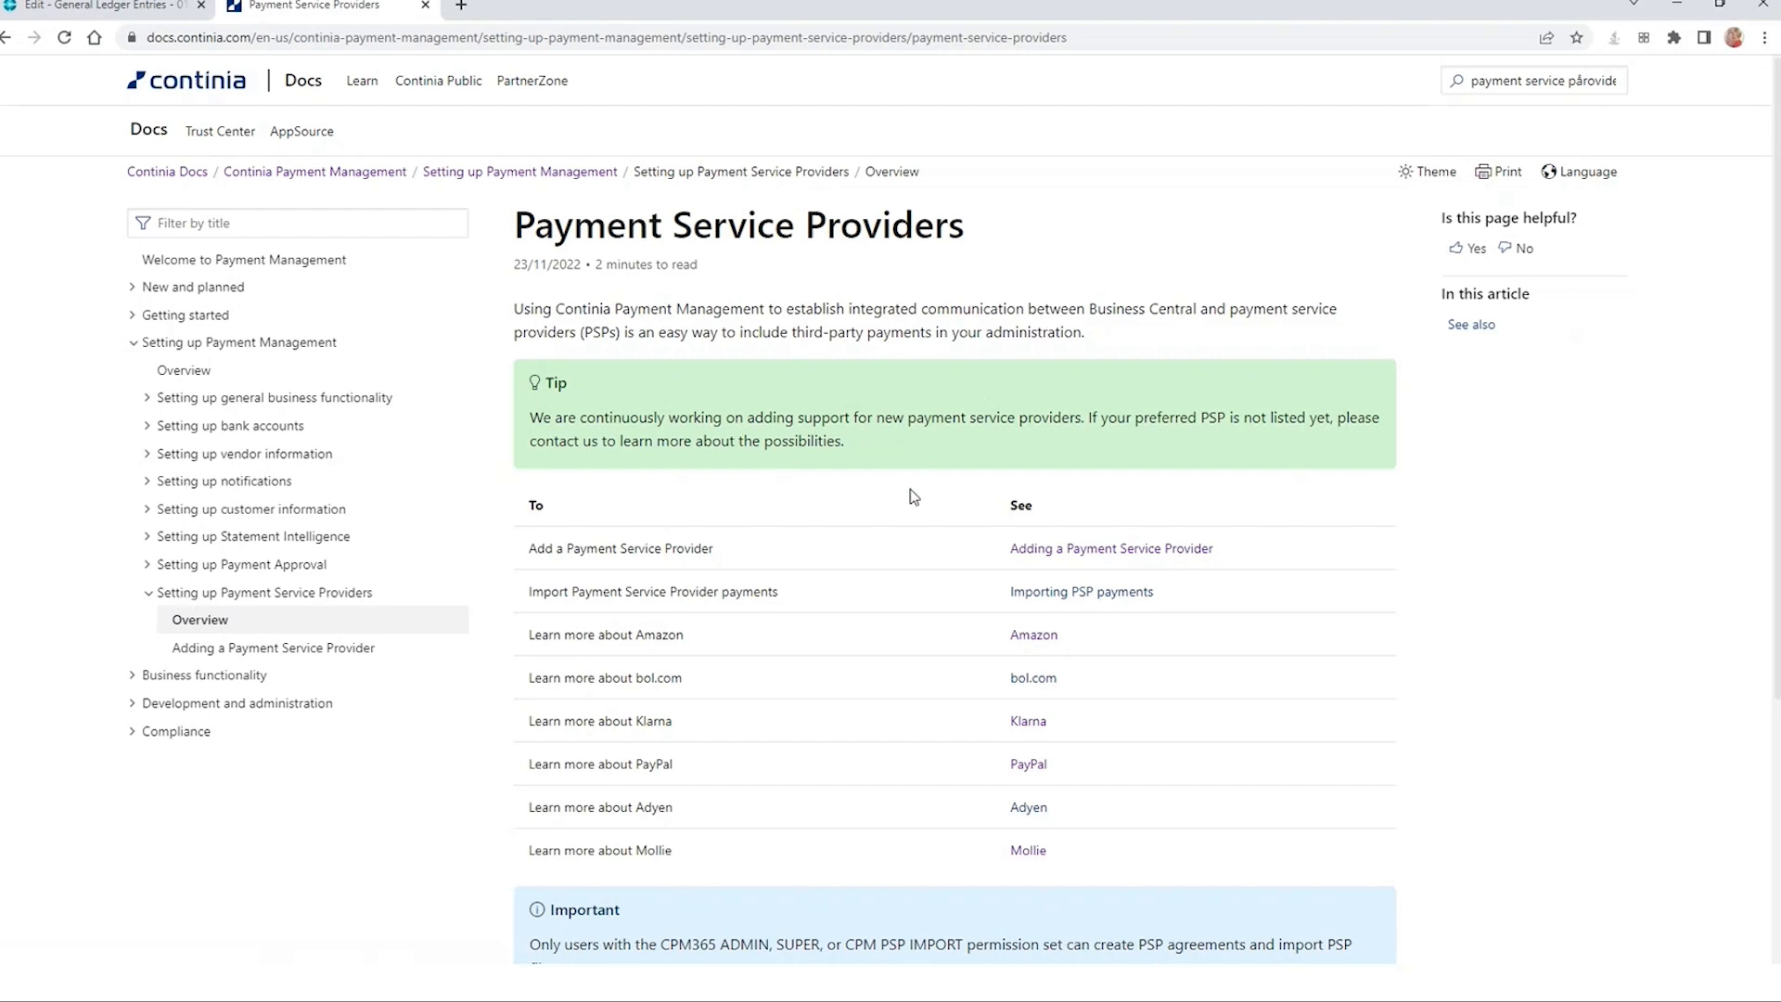
scroll(910, 490, down, 4)
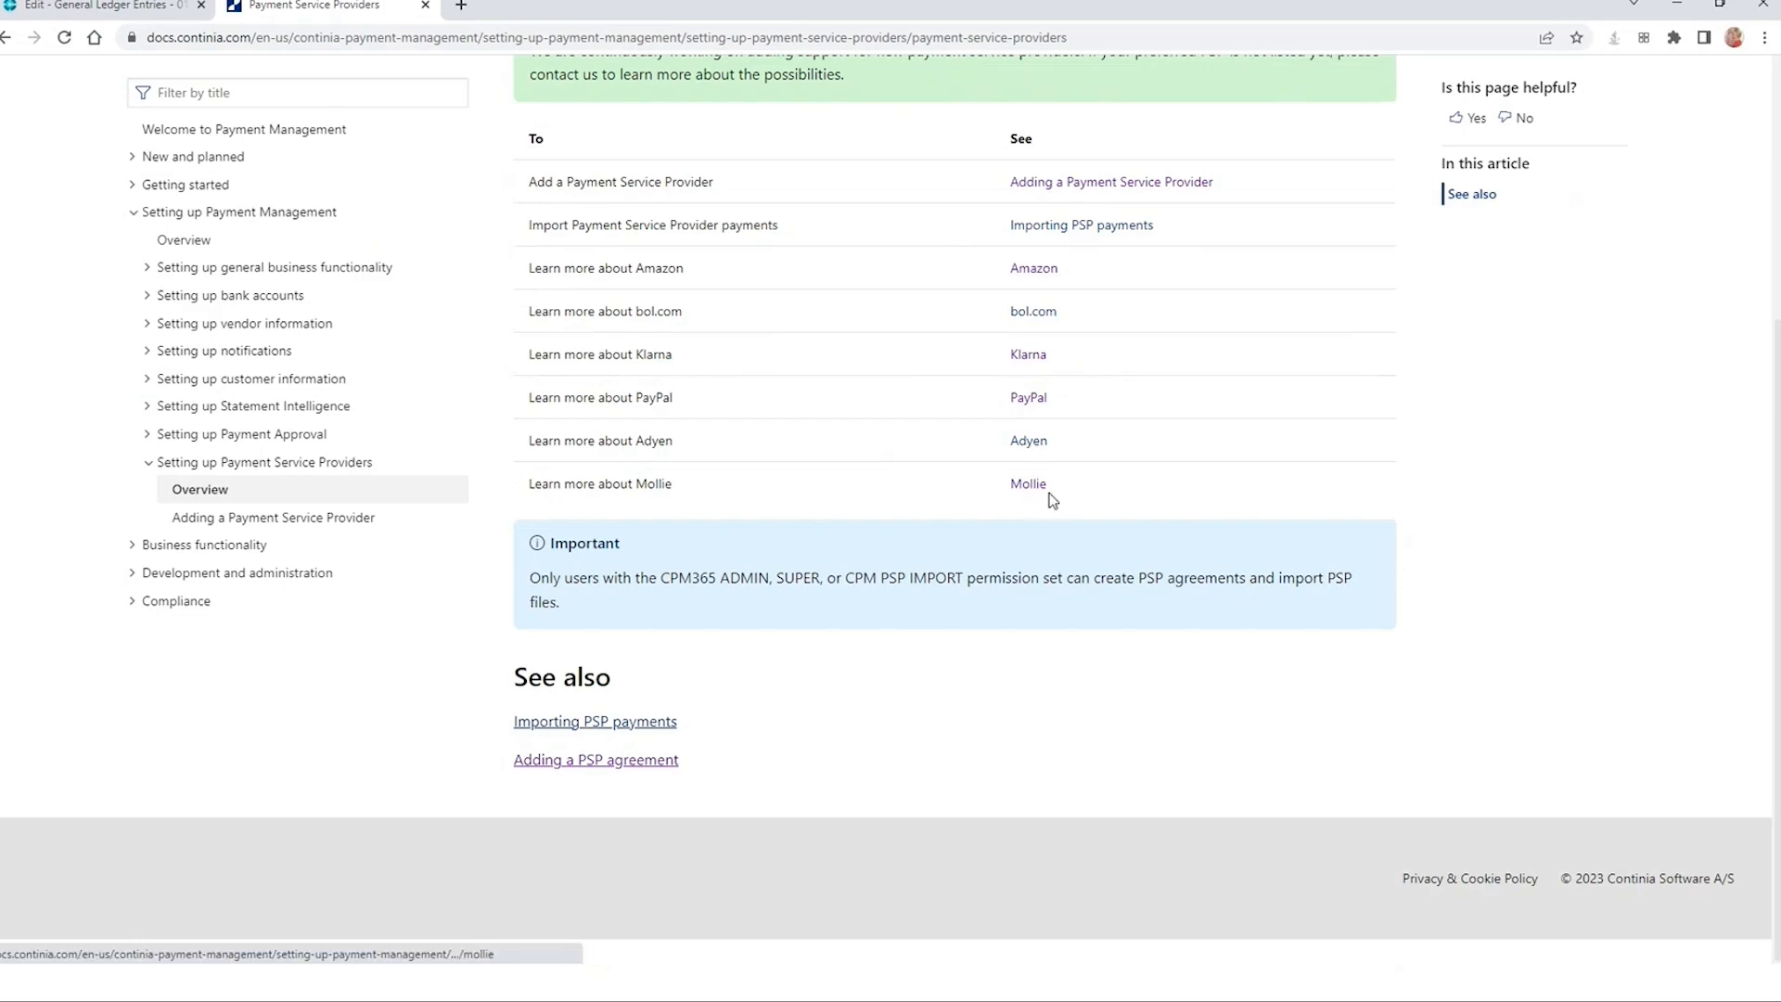
click(305, 518)
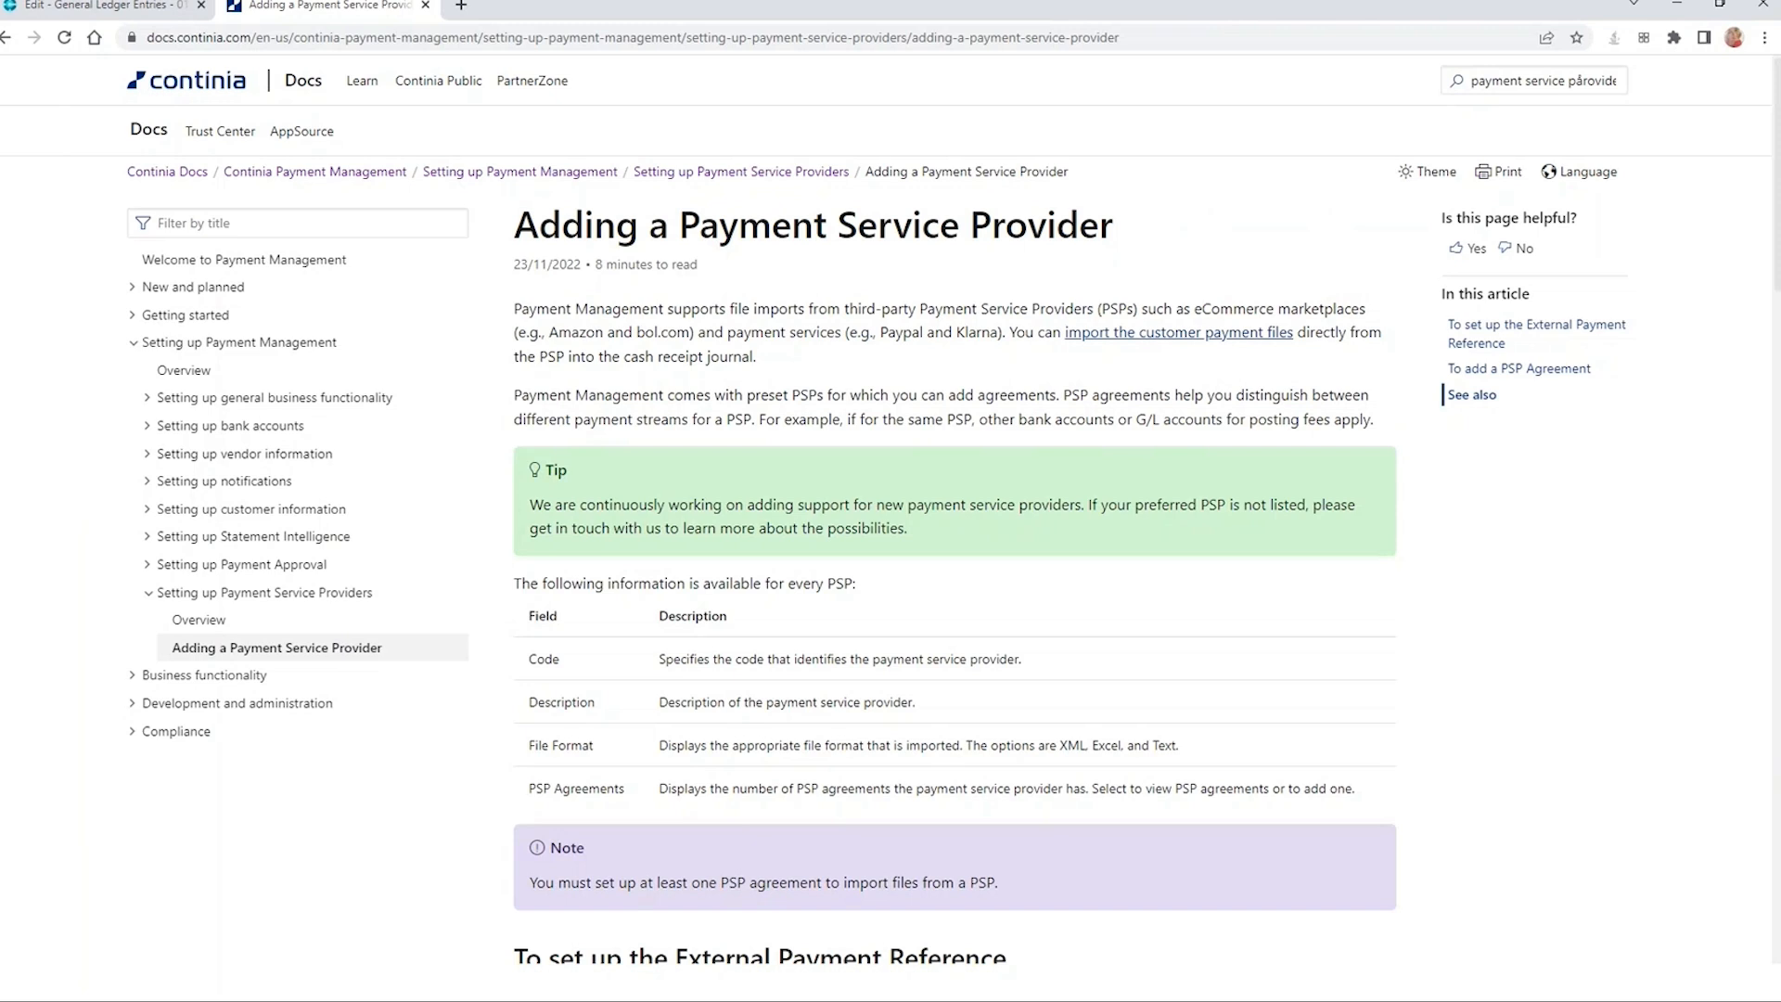
click(1684, 5)
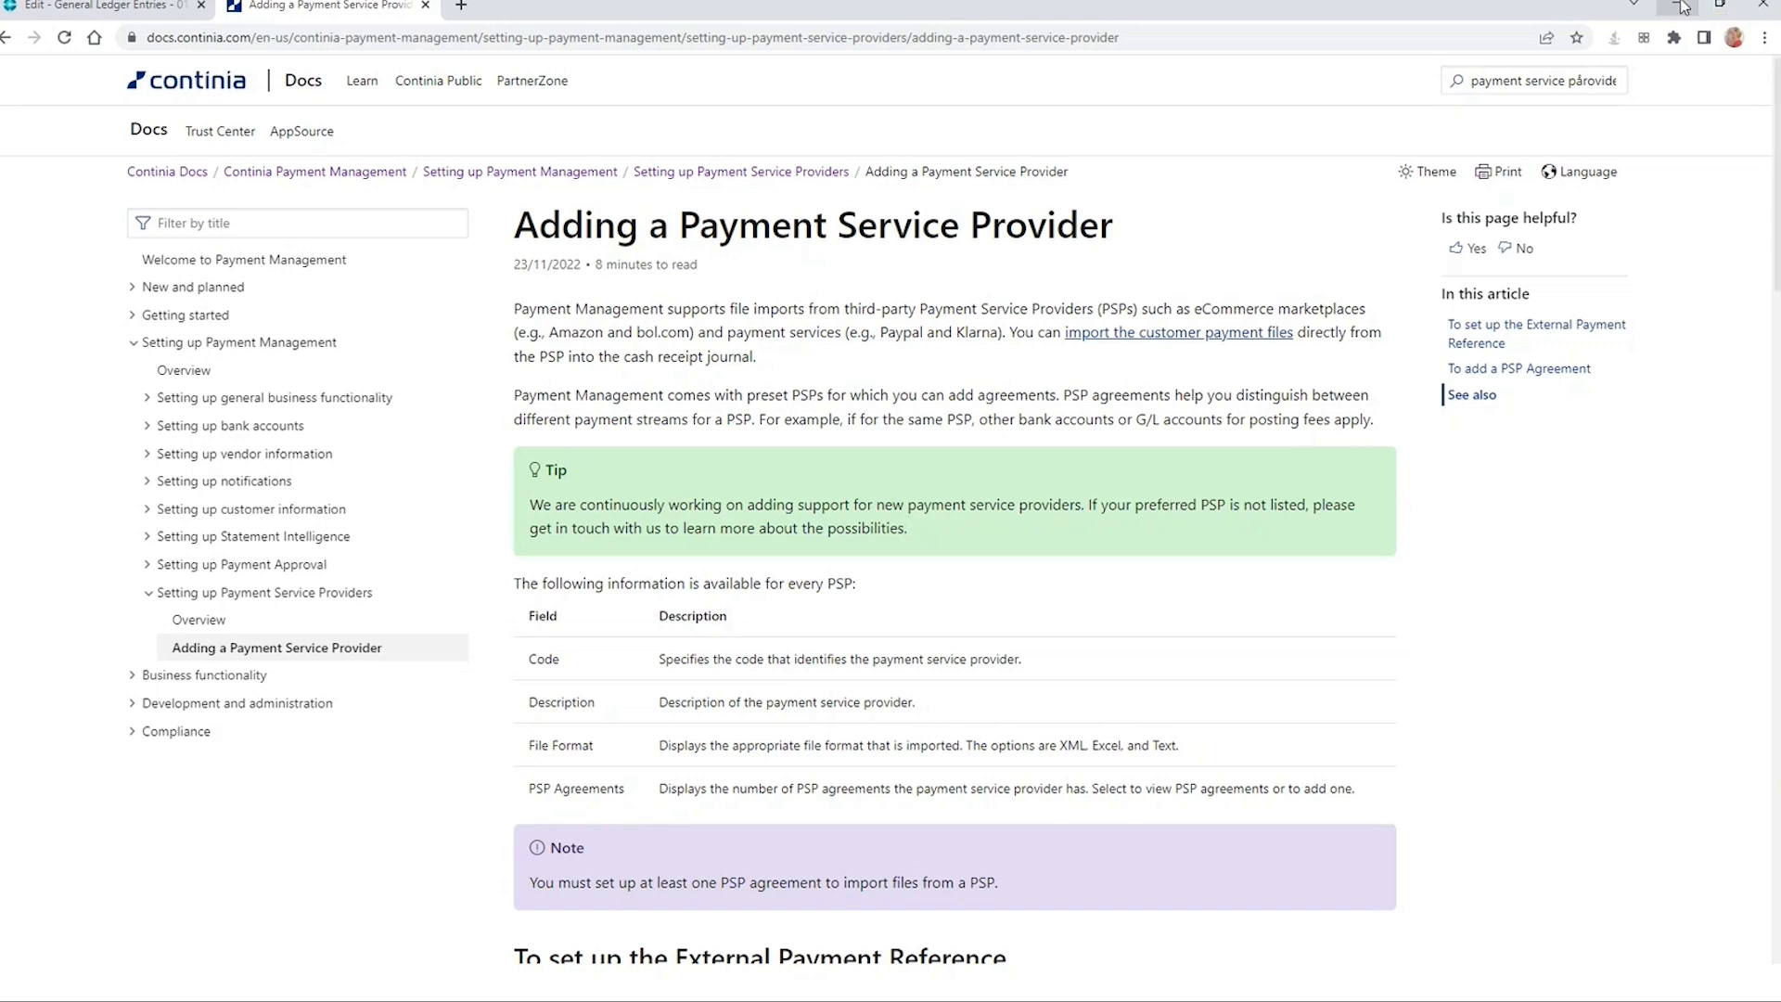